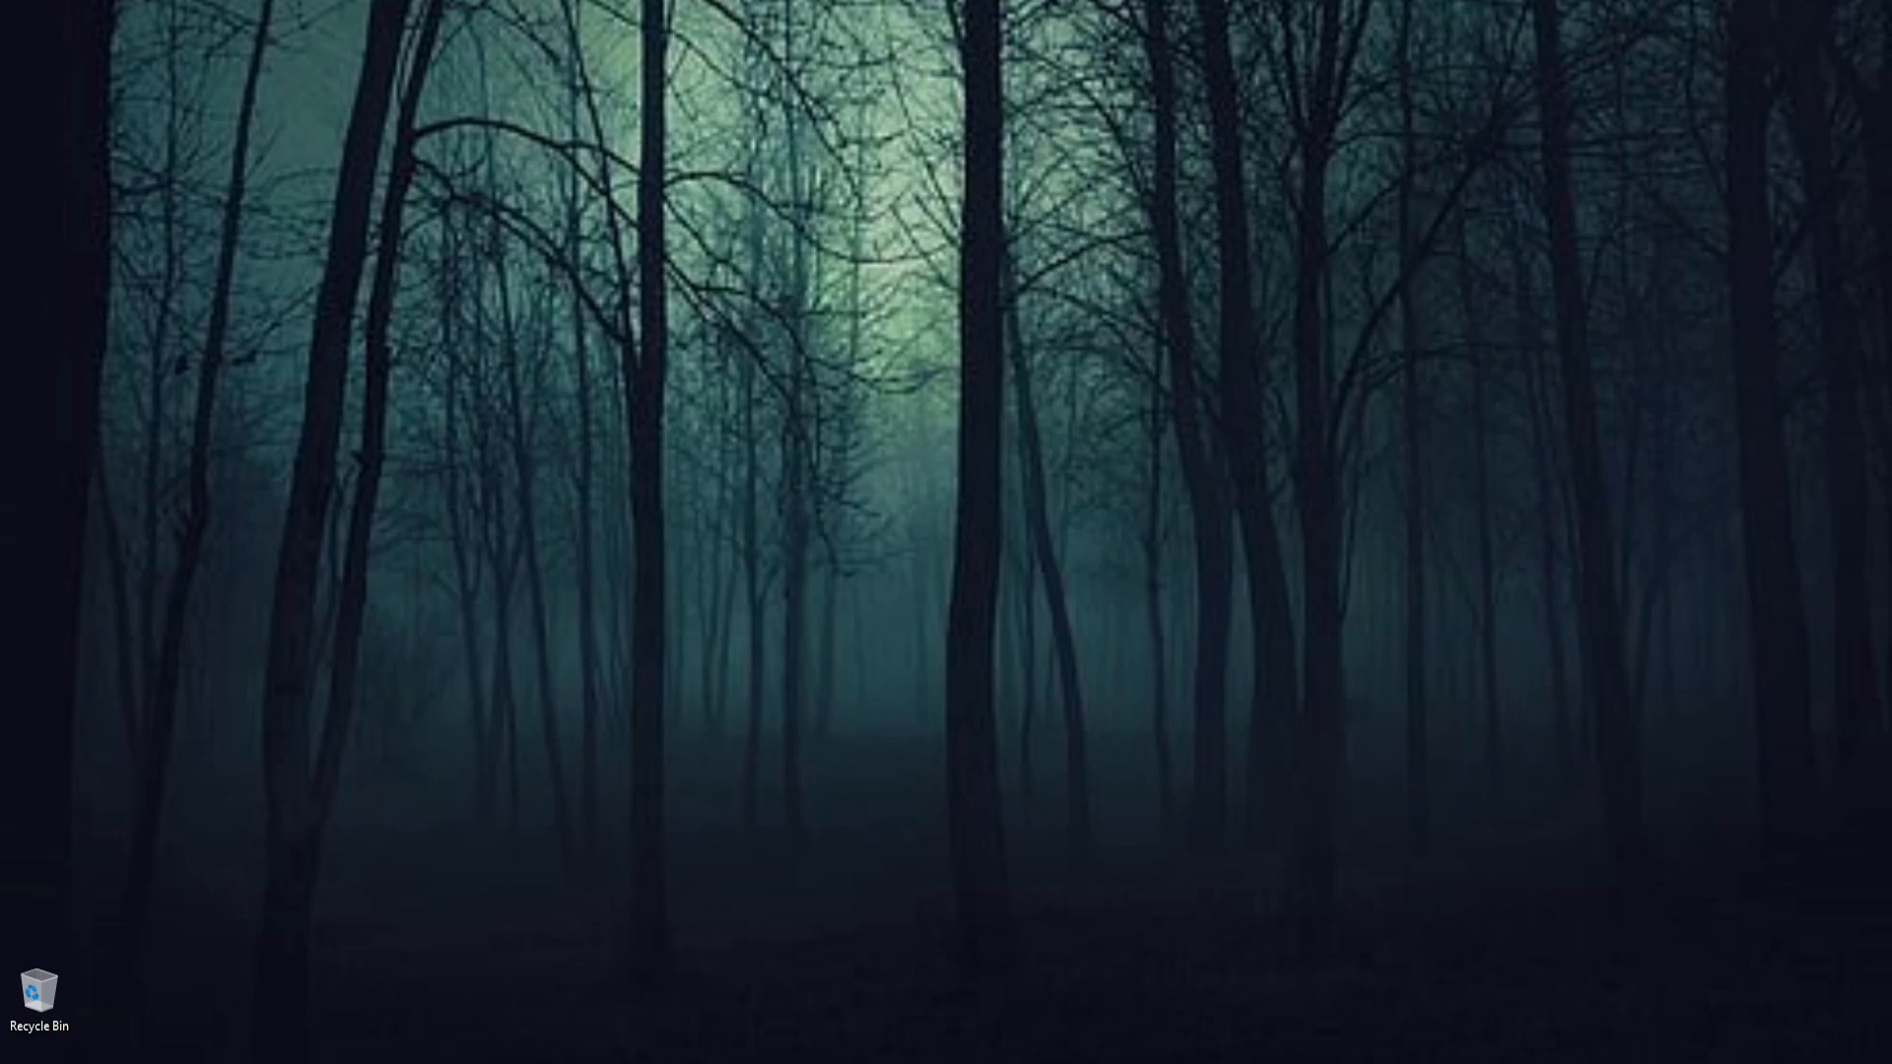
Check the Hyper-V components in the Windows Features list, then close it
key("super+s")
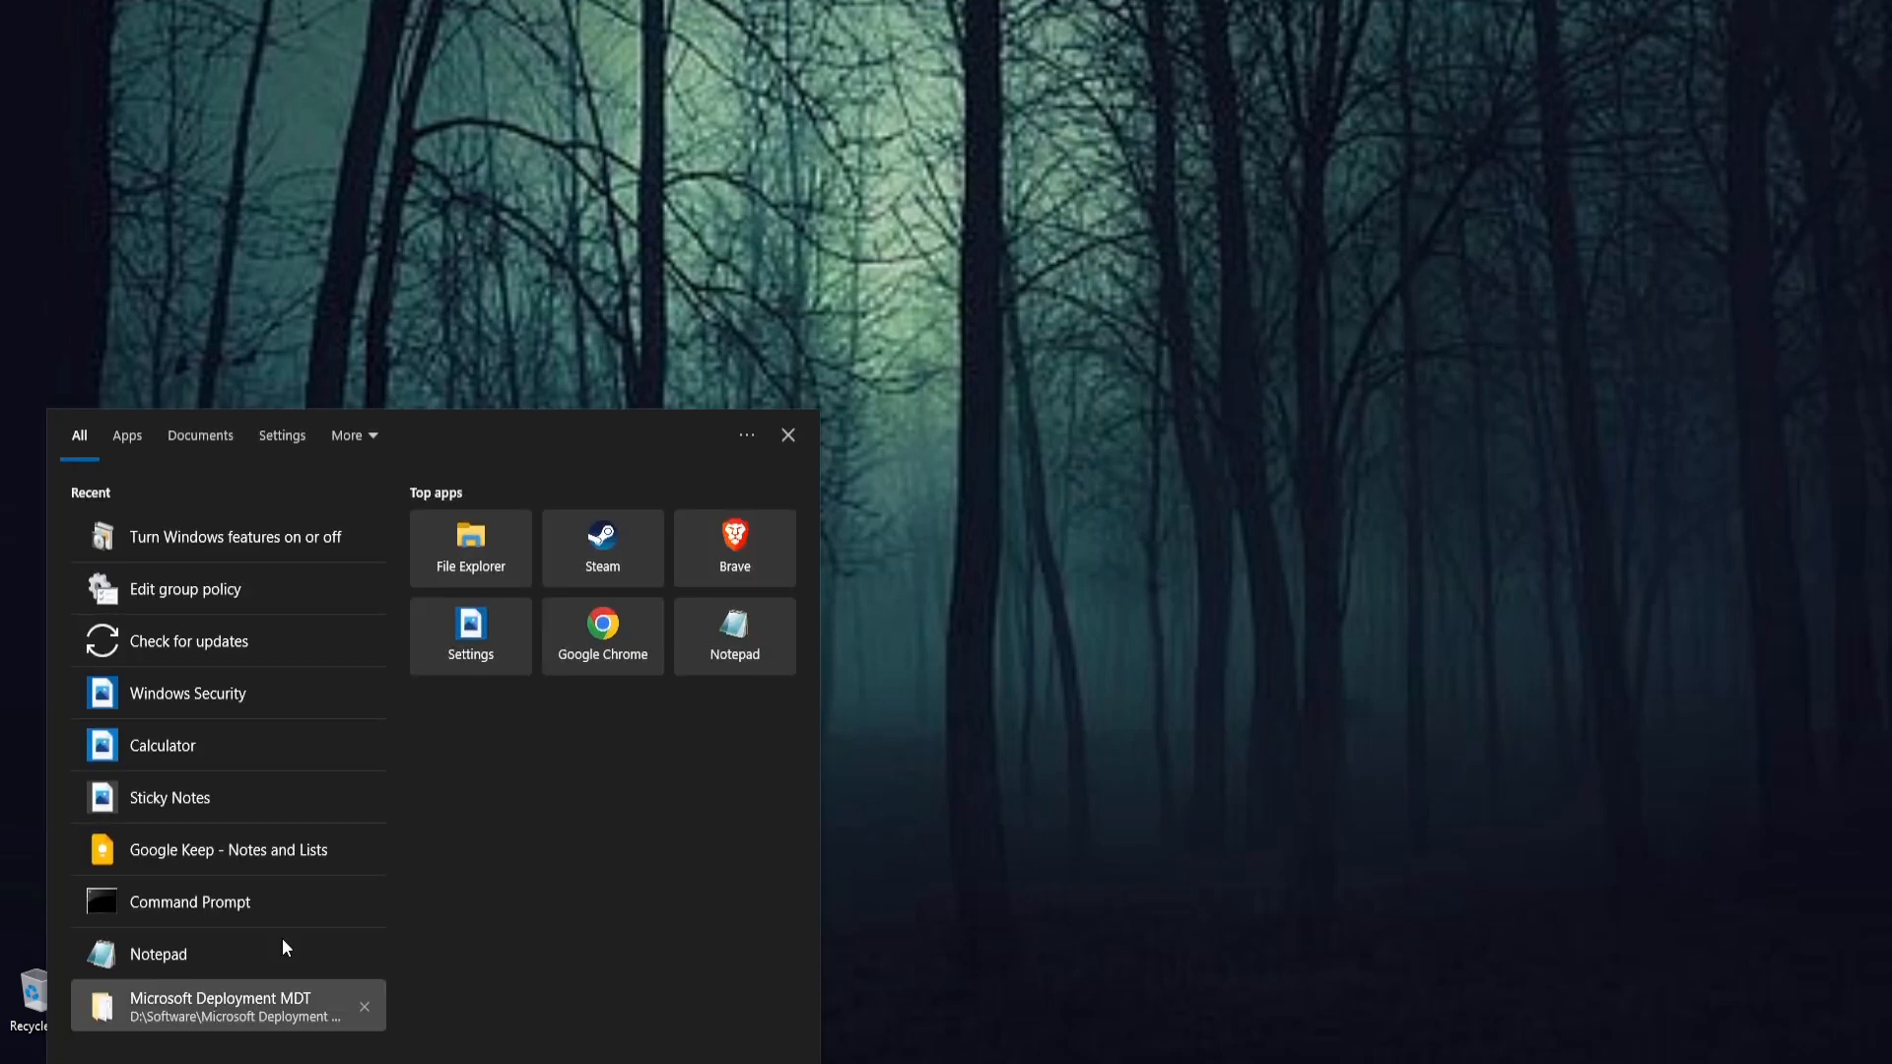
left_click(238, 537)
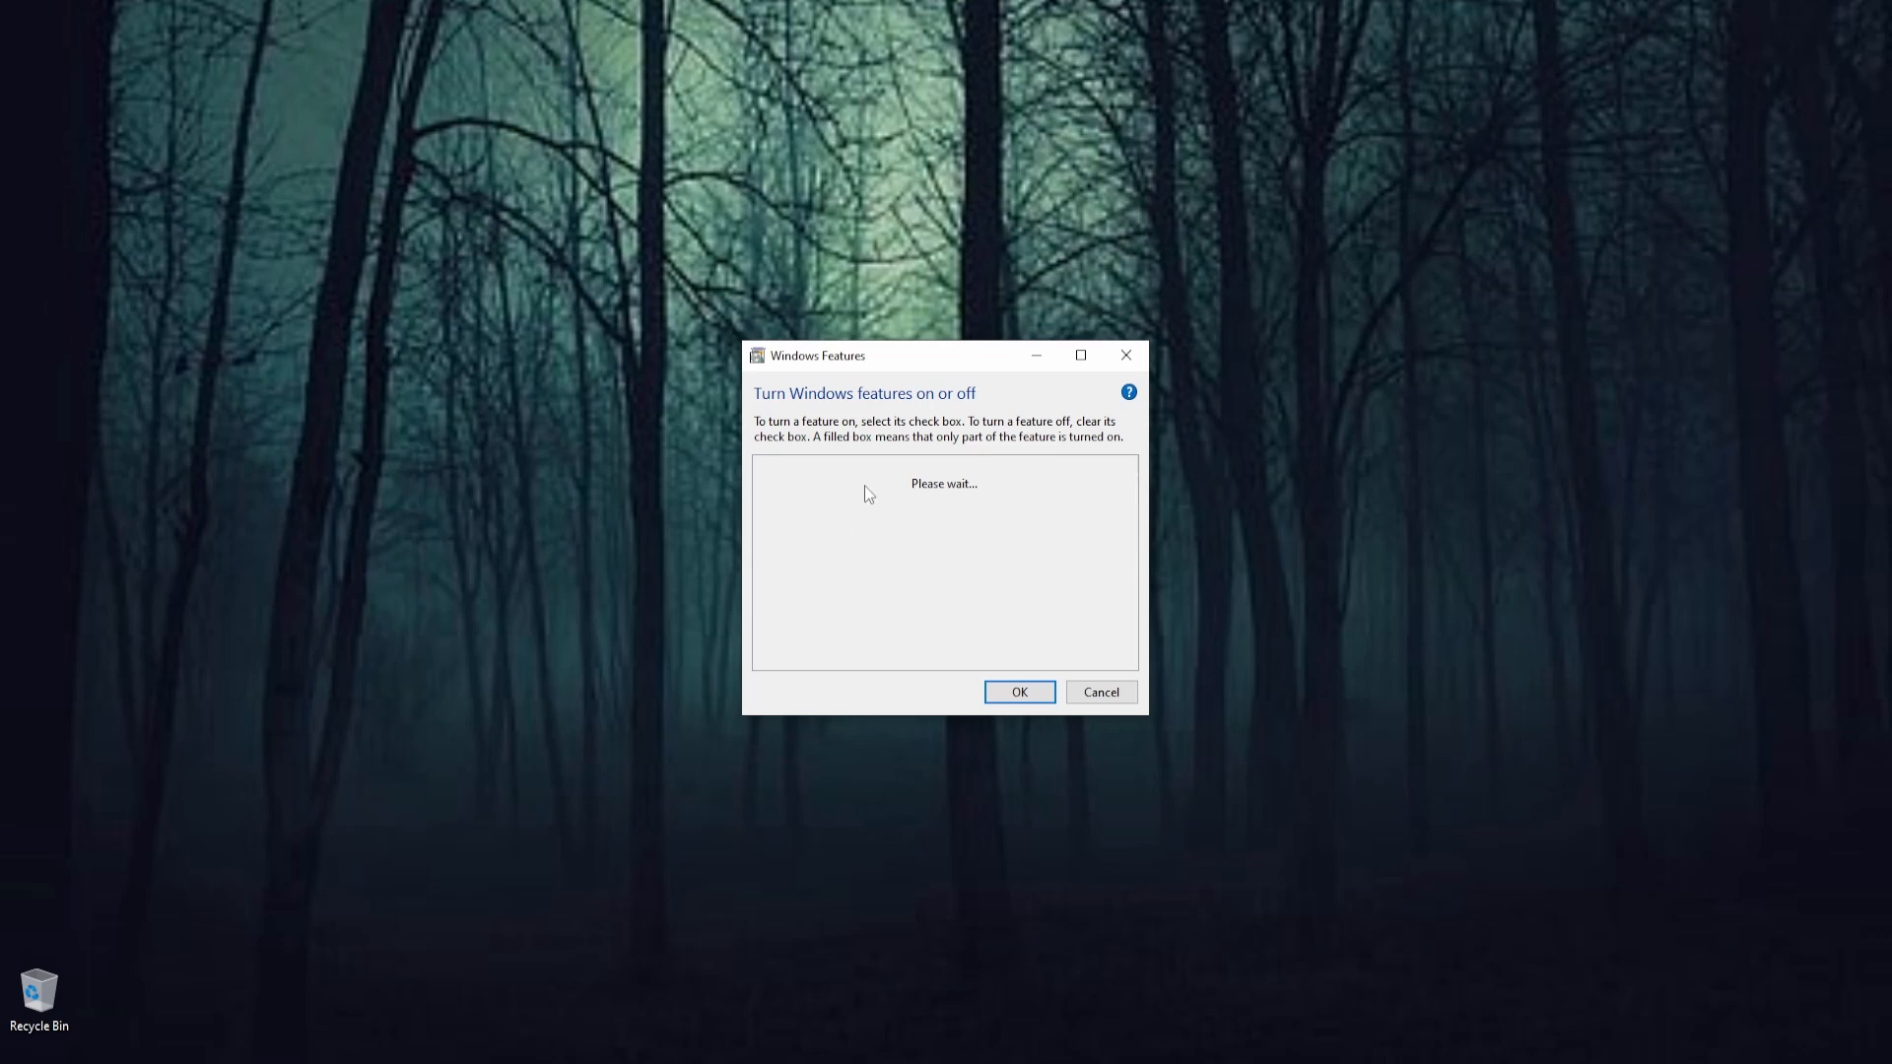
left_click_drag(925, 358, 798, 421)
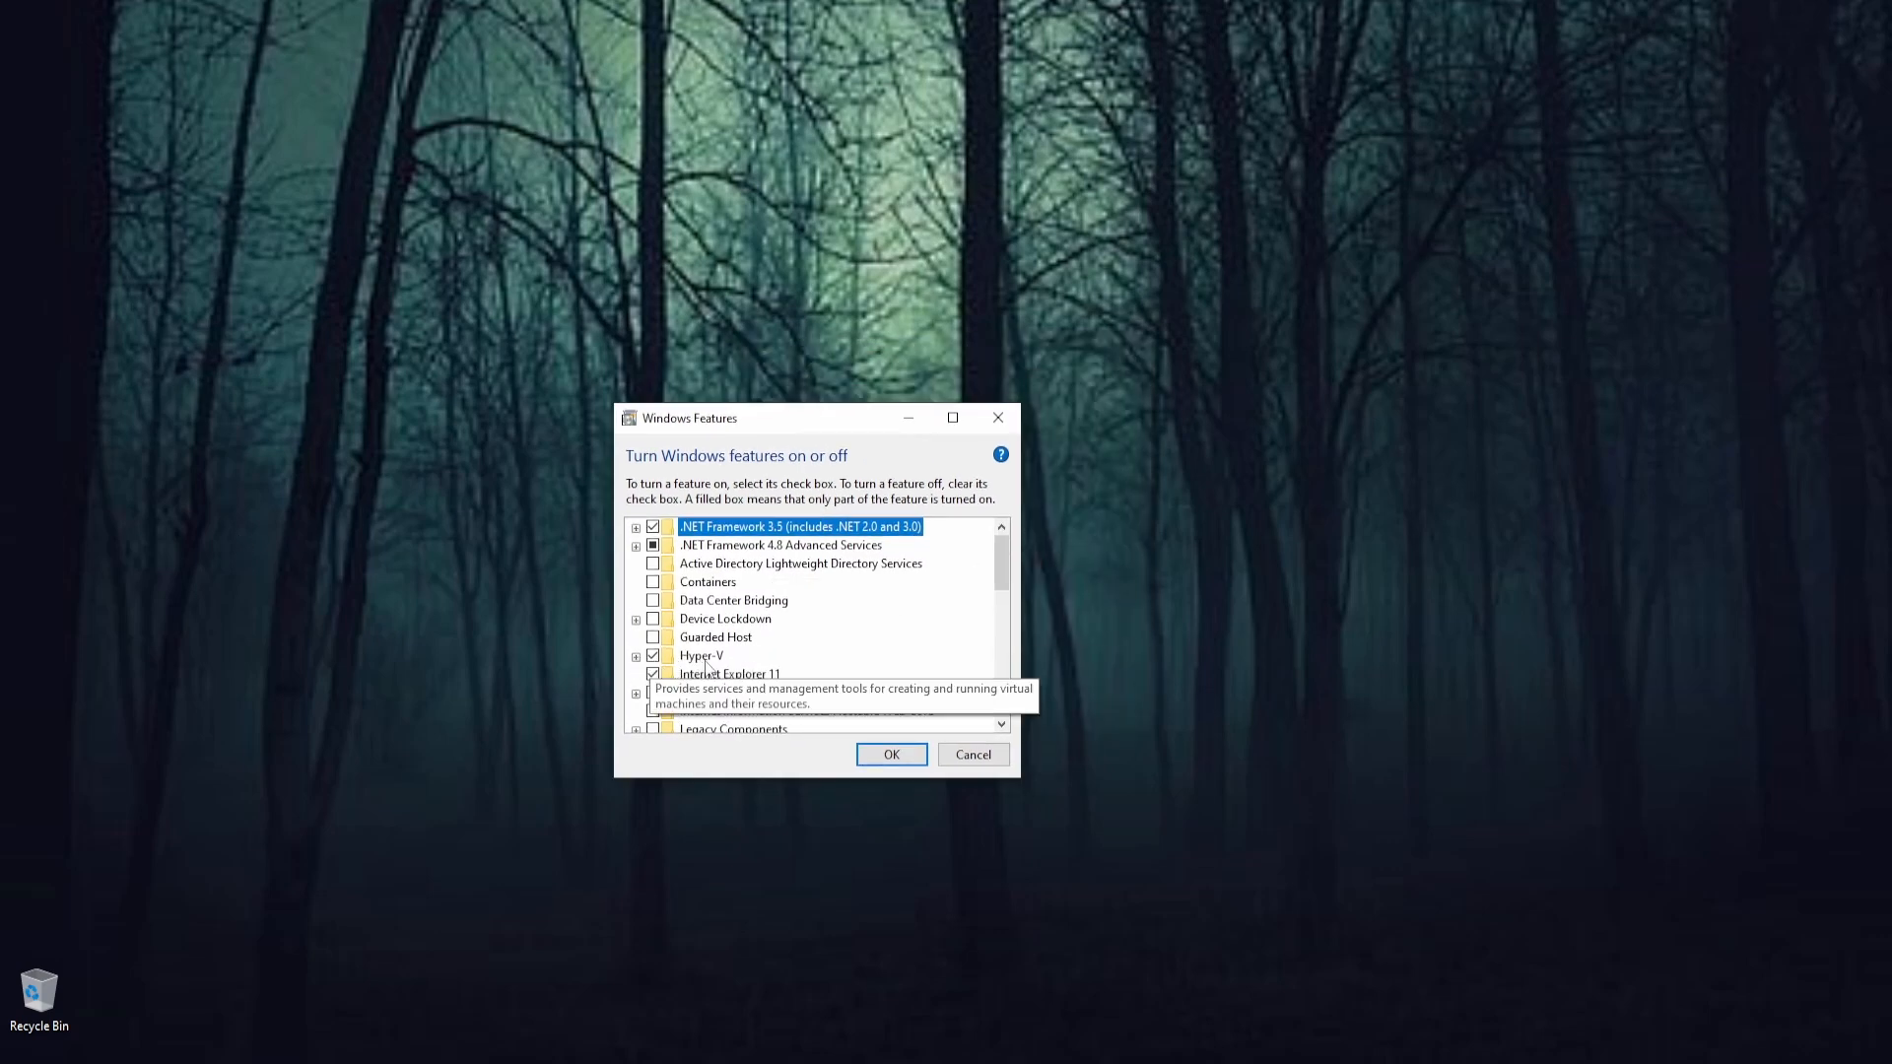
left_click(636, 656)
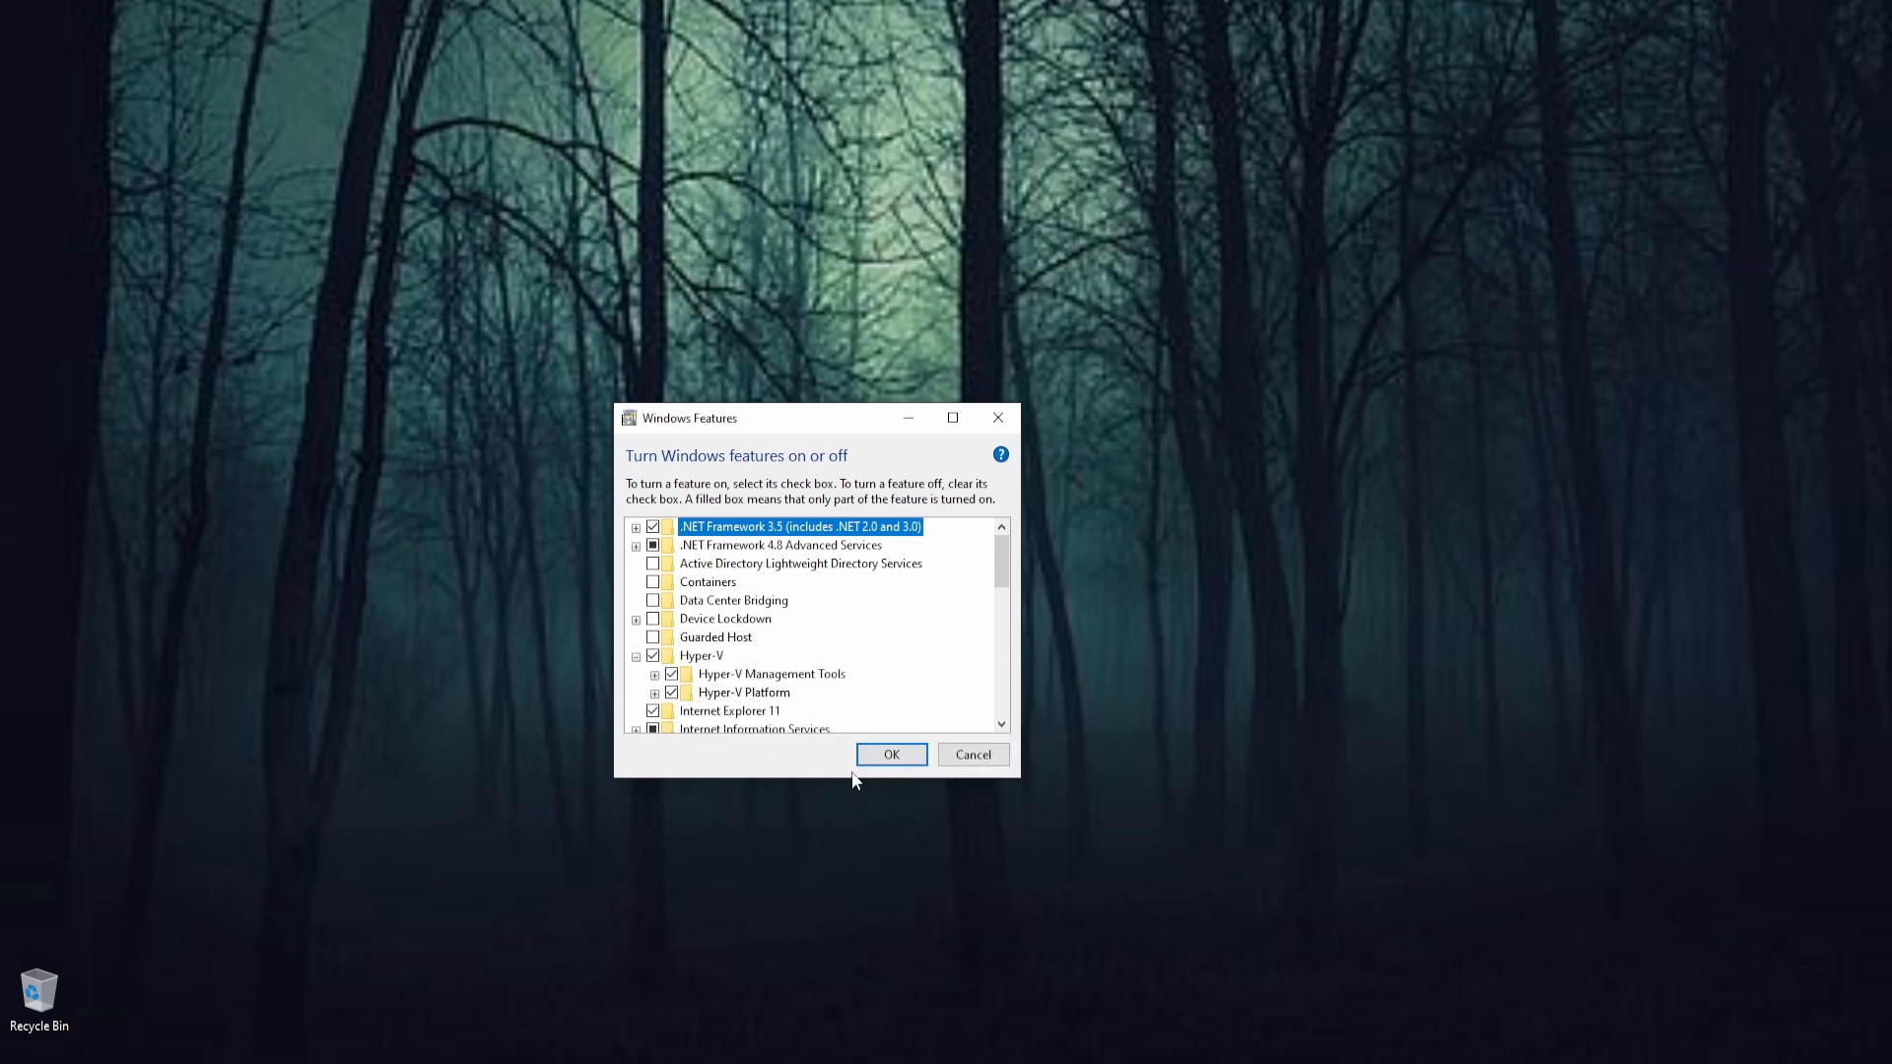
left_click(973, 756)
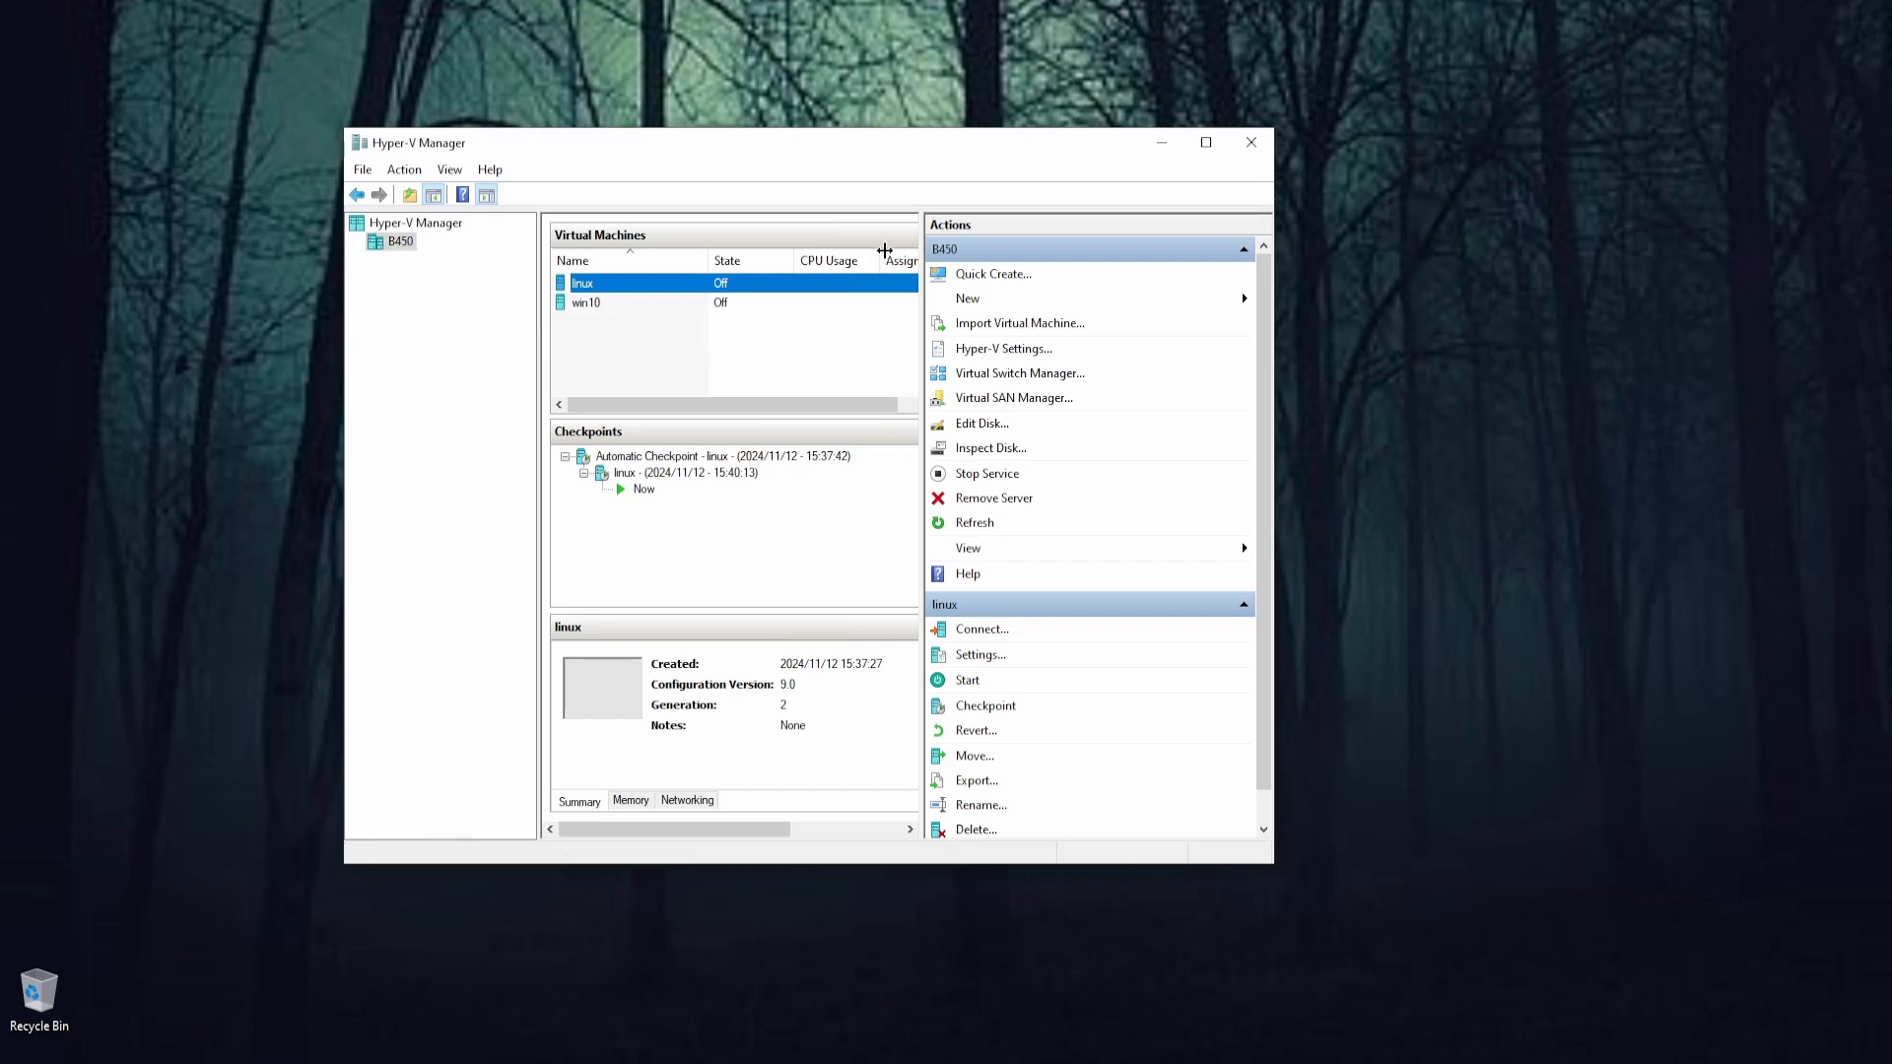
Switch to Hyper-V Manager and look over the linux and win10 virtual machines
left_click_drag(859, 151, 885, 192)
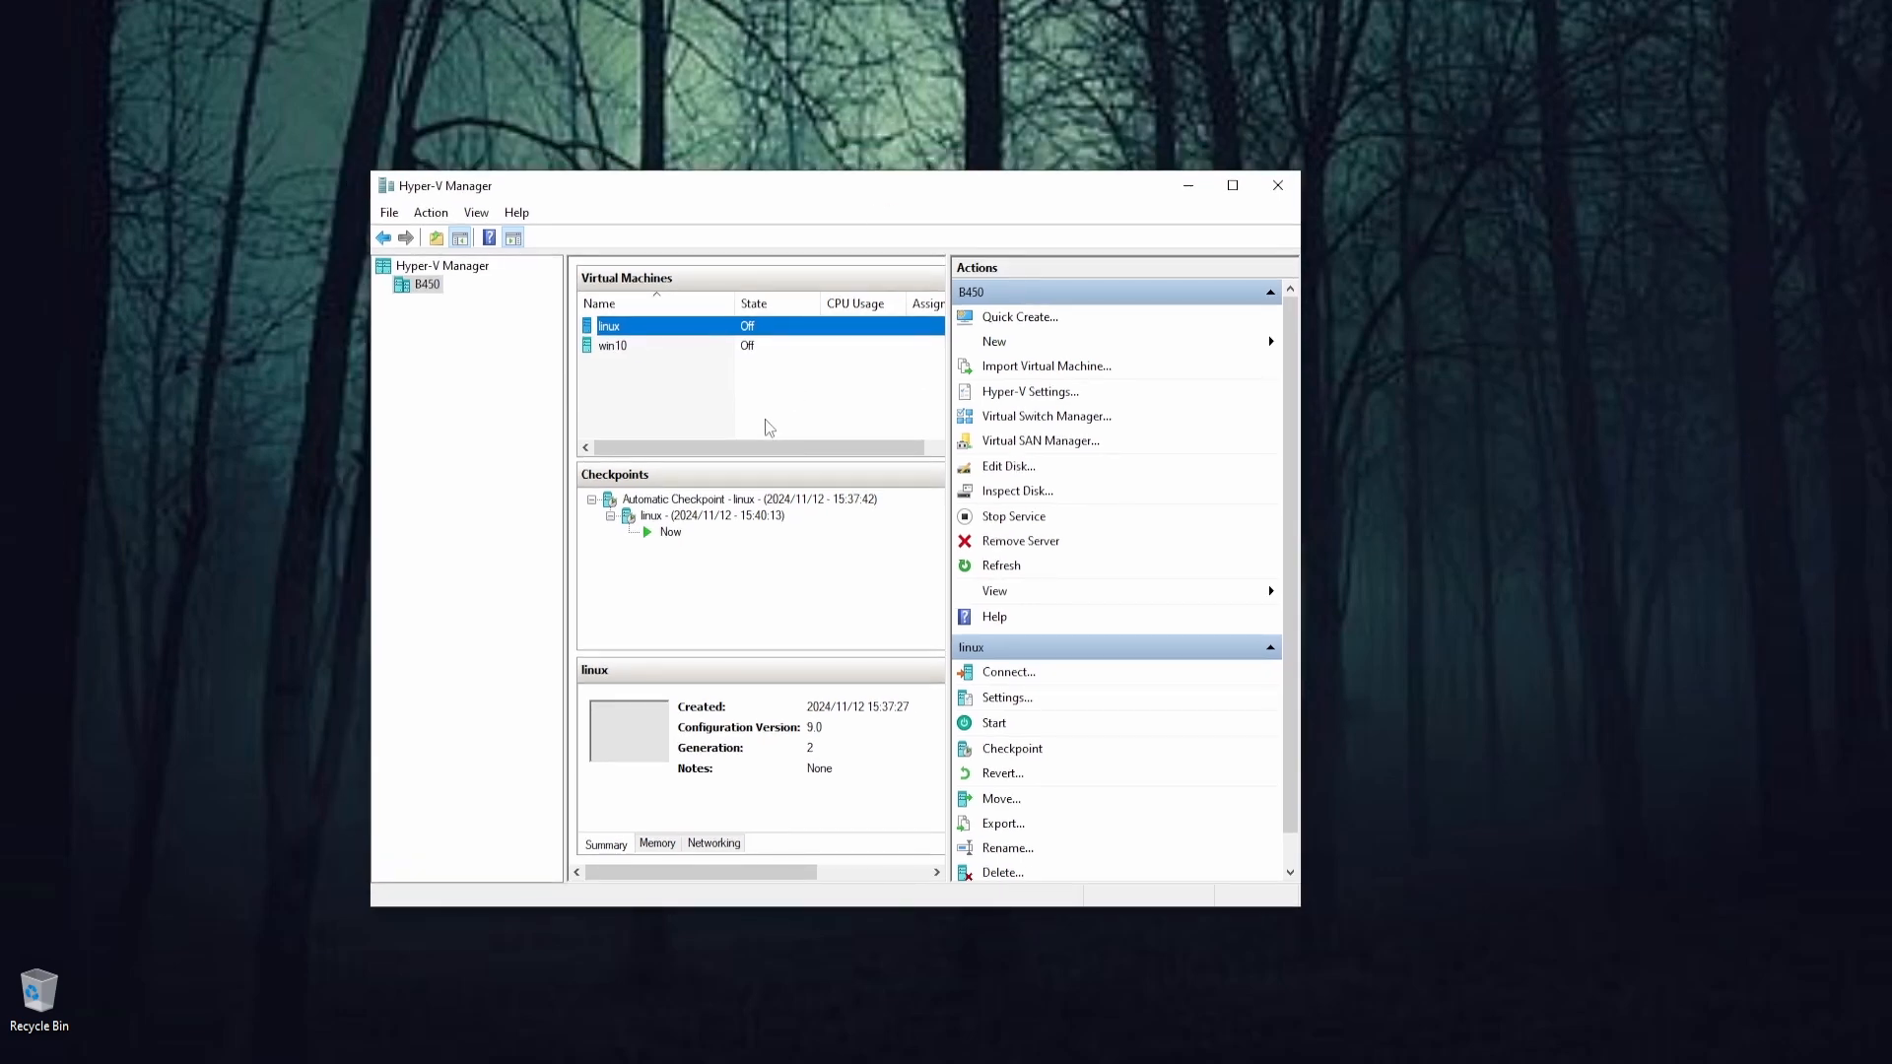
left_click(477, 418)
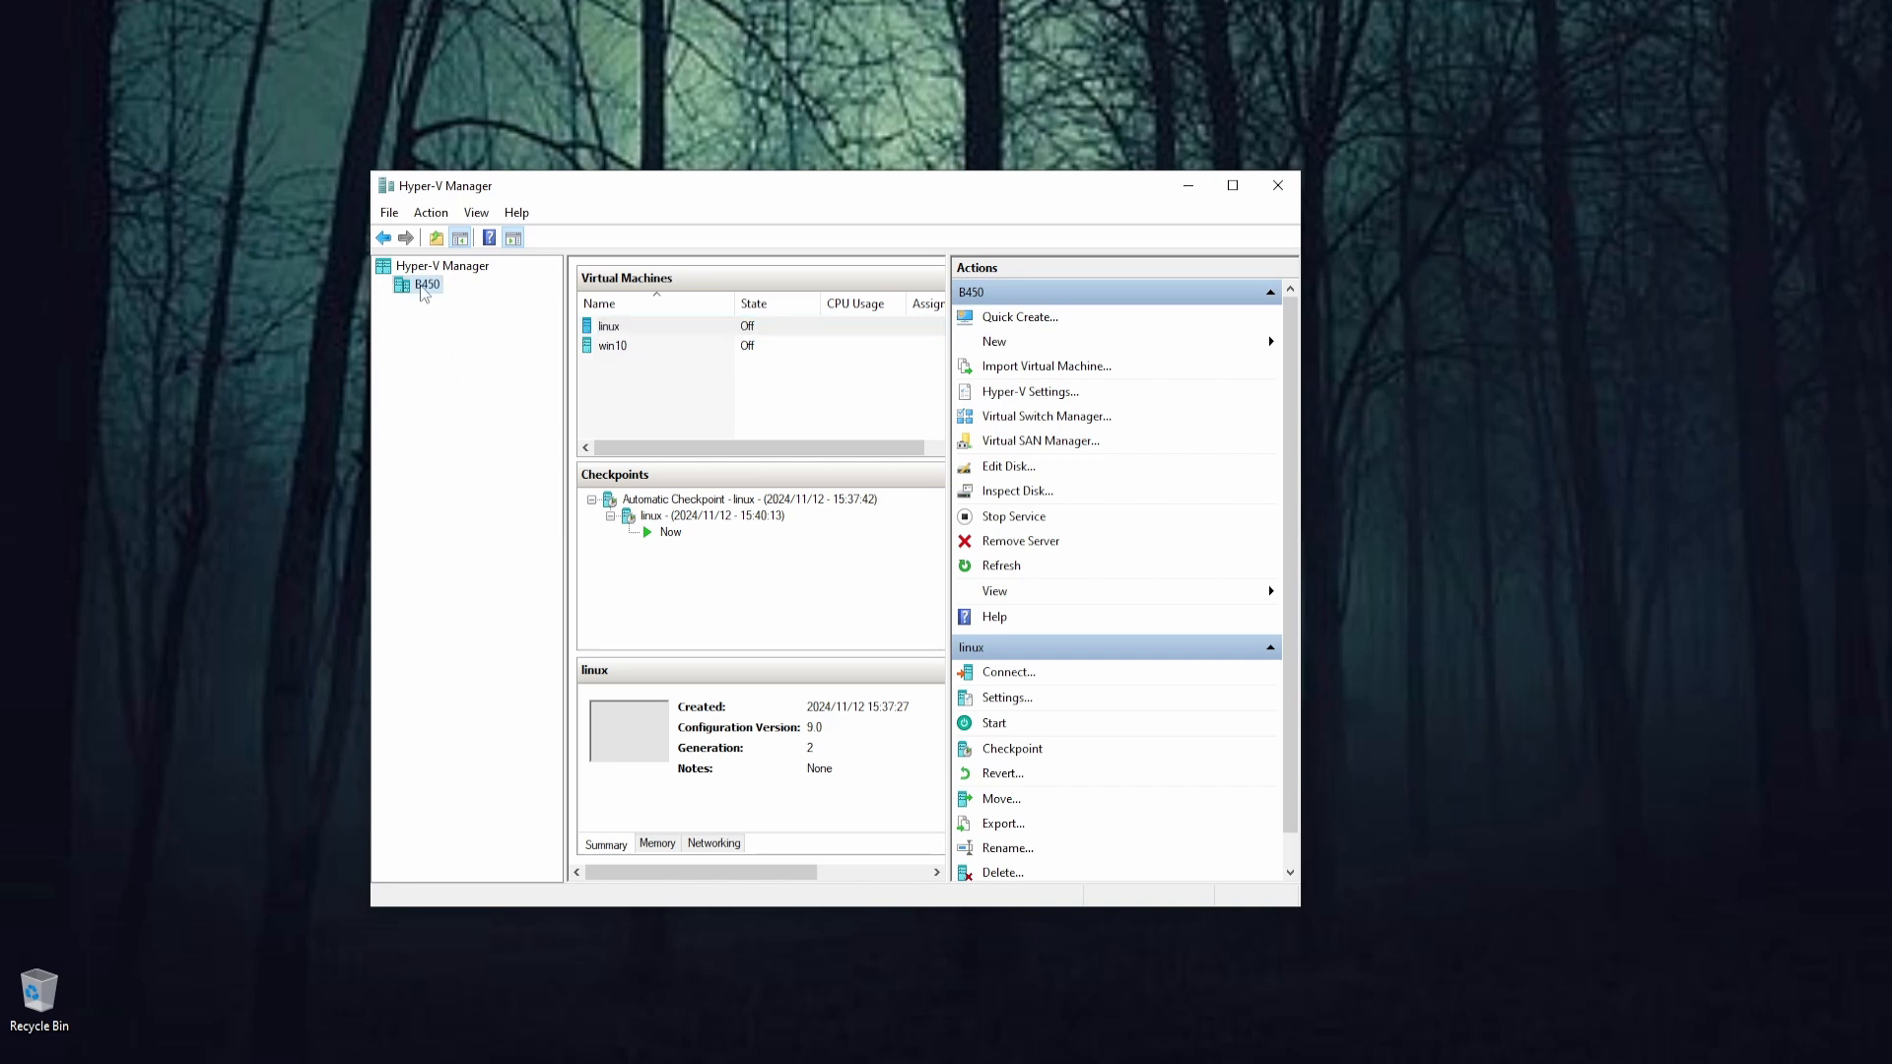
left_click(628, 346)
left_click(623, 330)
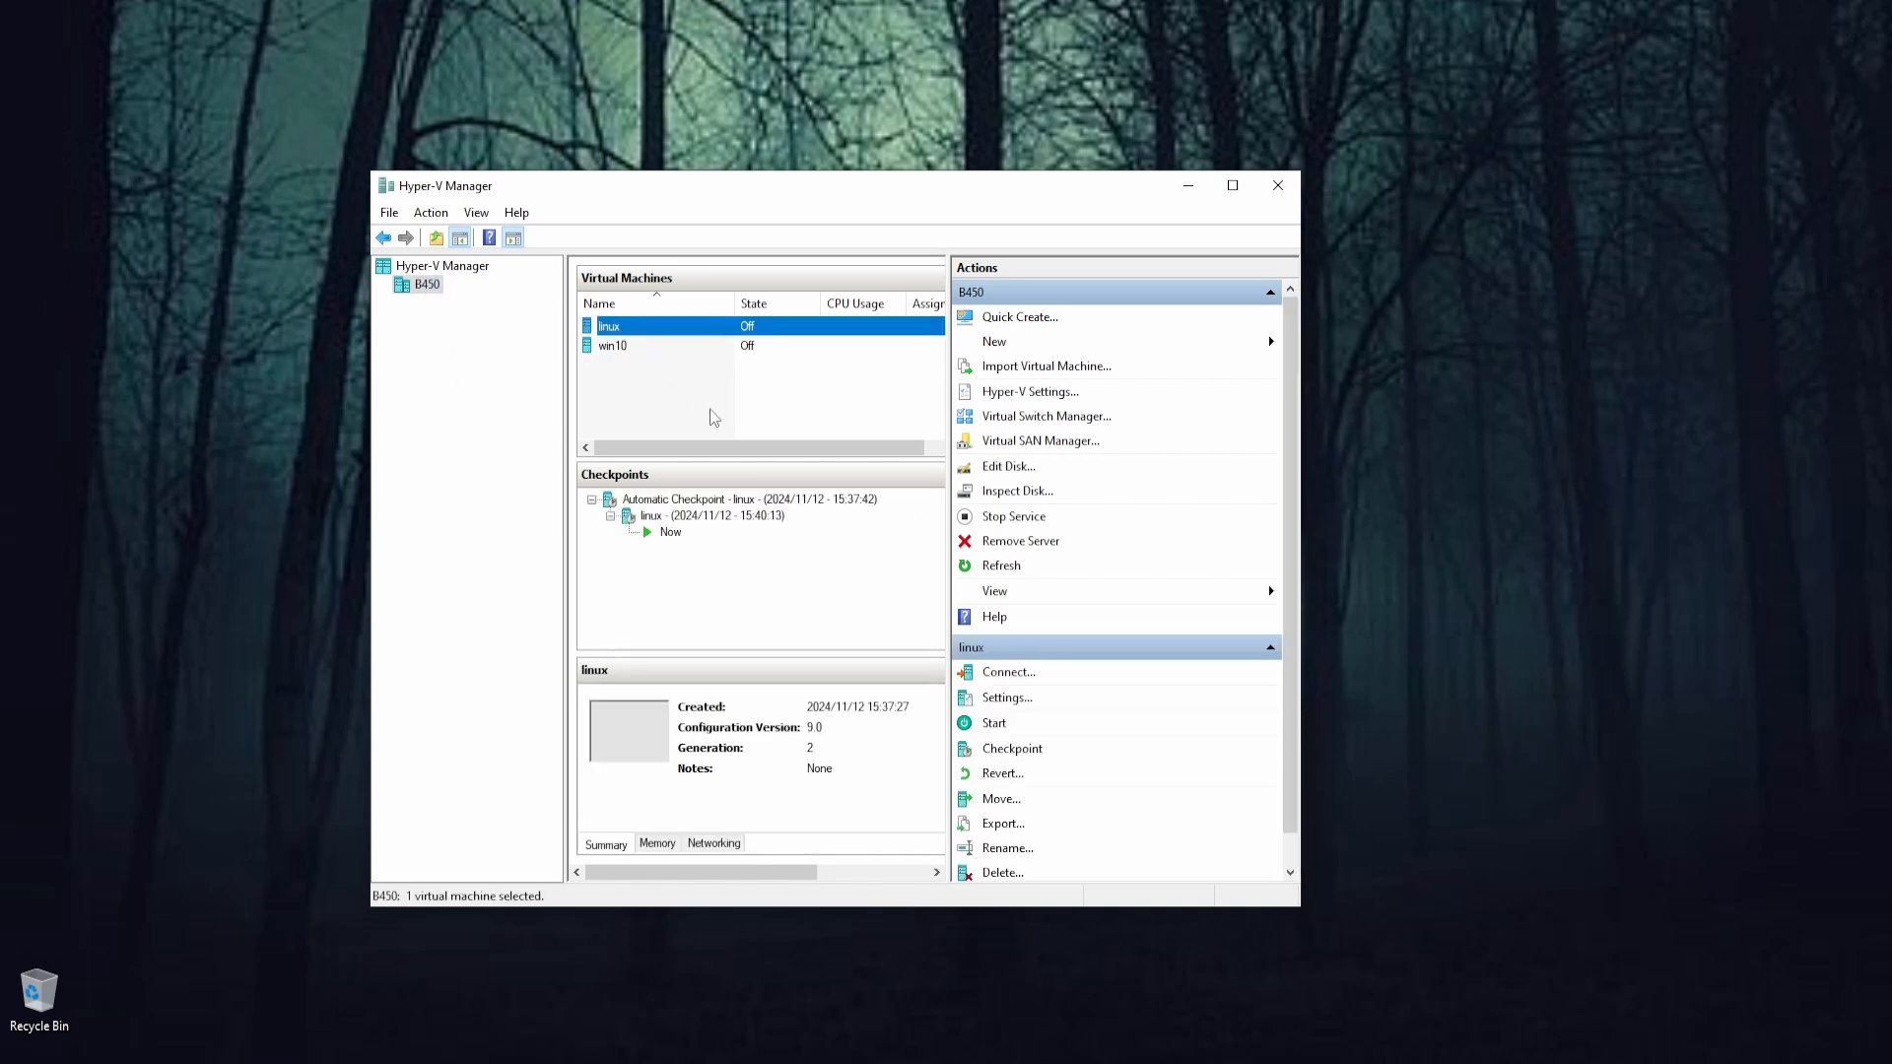
Start a new virtual machine with the default name and location, and make it Generation 2
left_click(1036, 368)
left_click(1277, 270)
left_click(1012, 344)
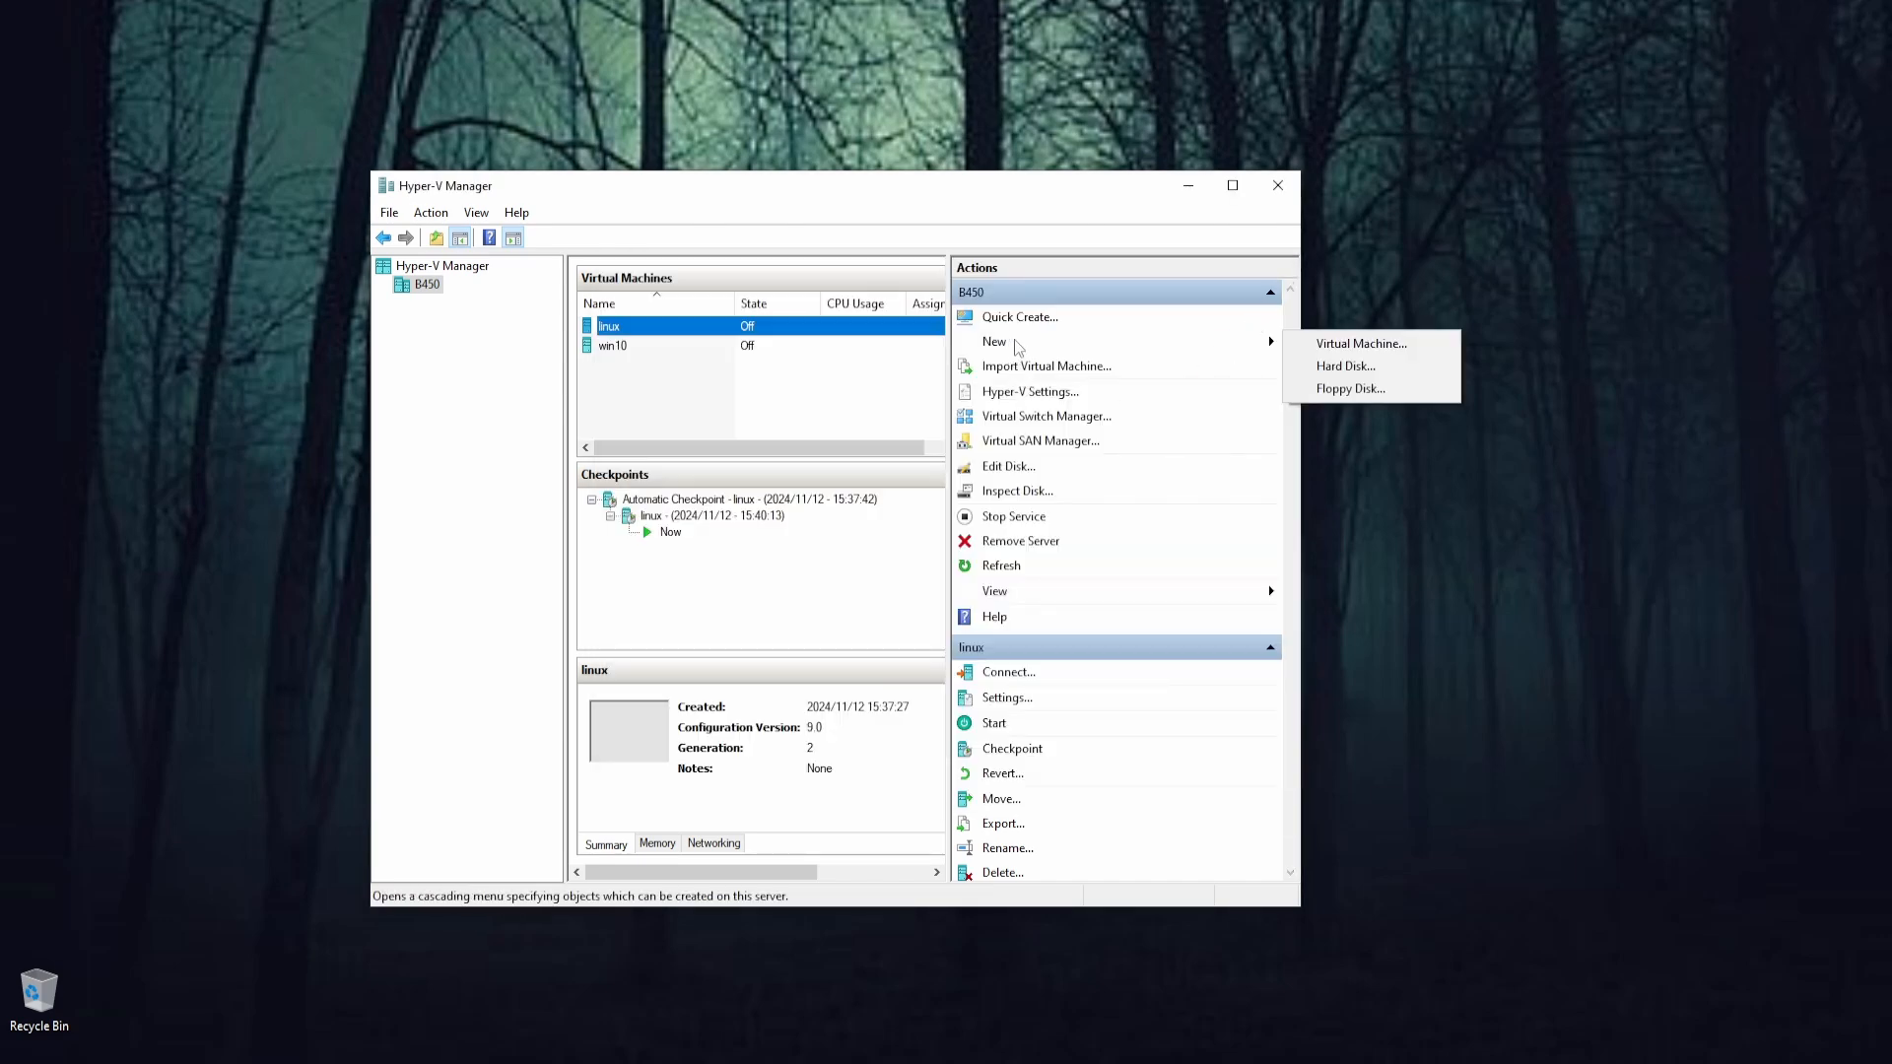
left_click(1330, 347)
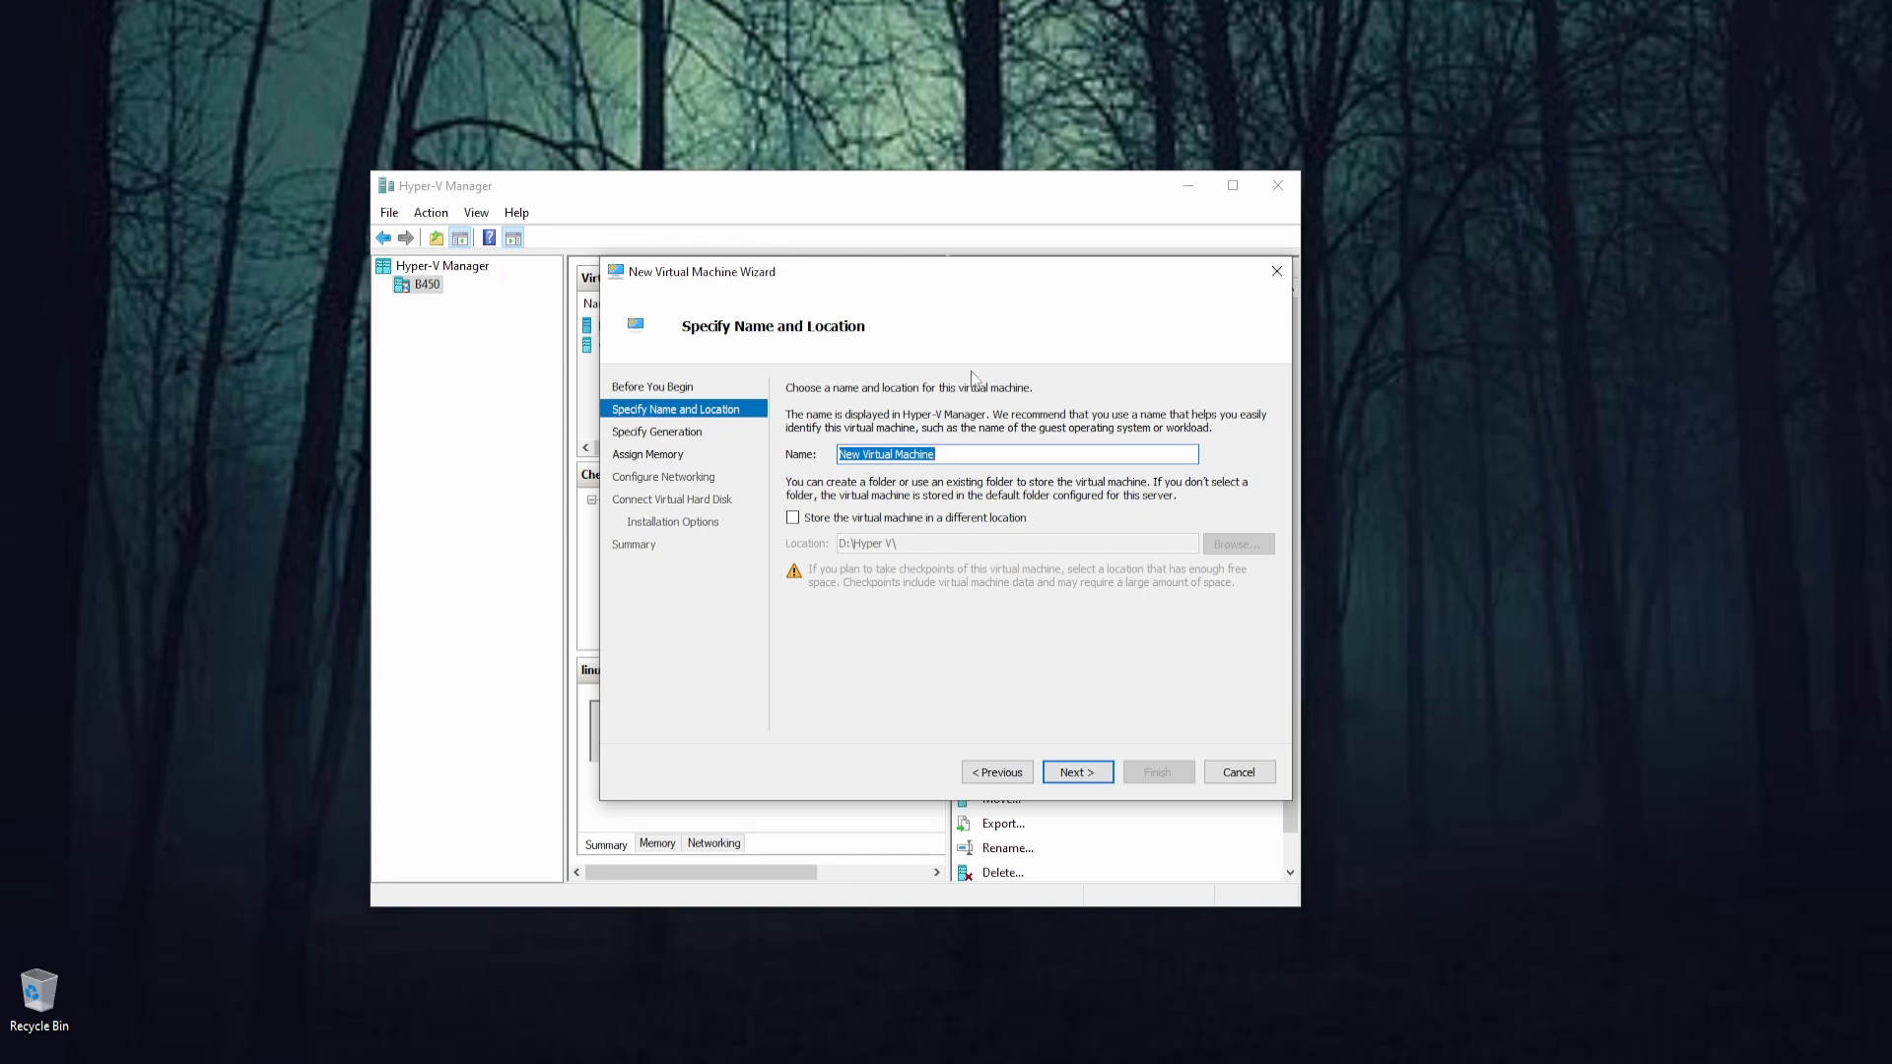
left_click(1078, 774)
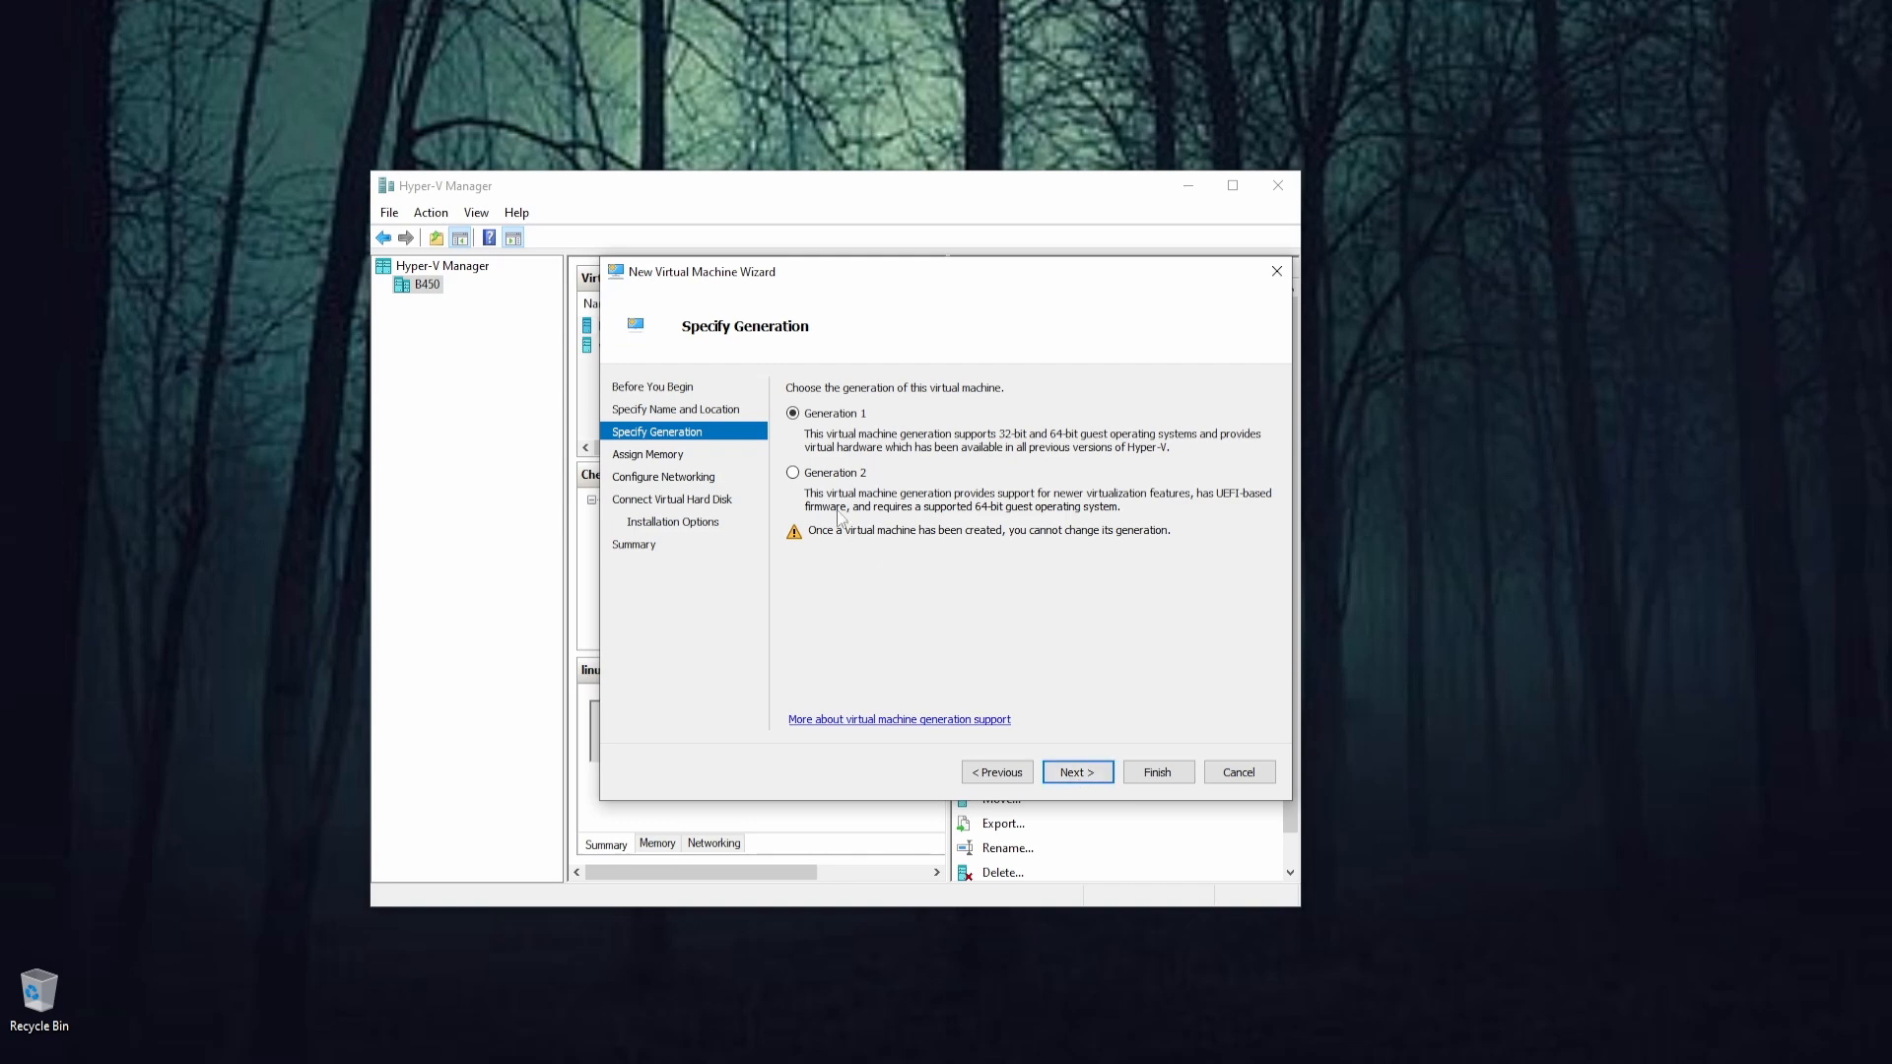
left_click(828, 475)
left_click(1076, 774)
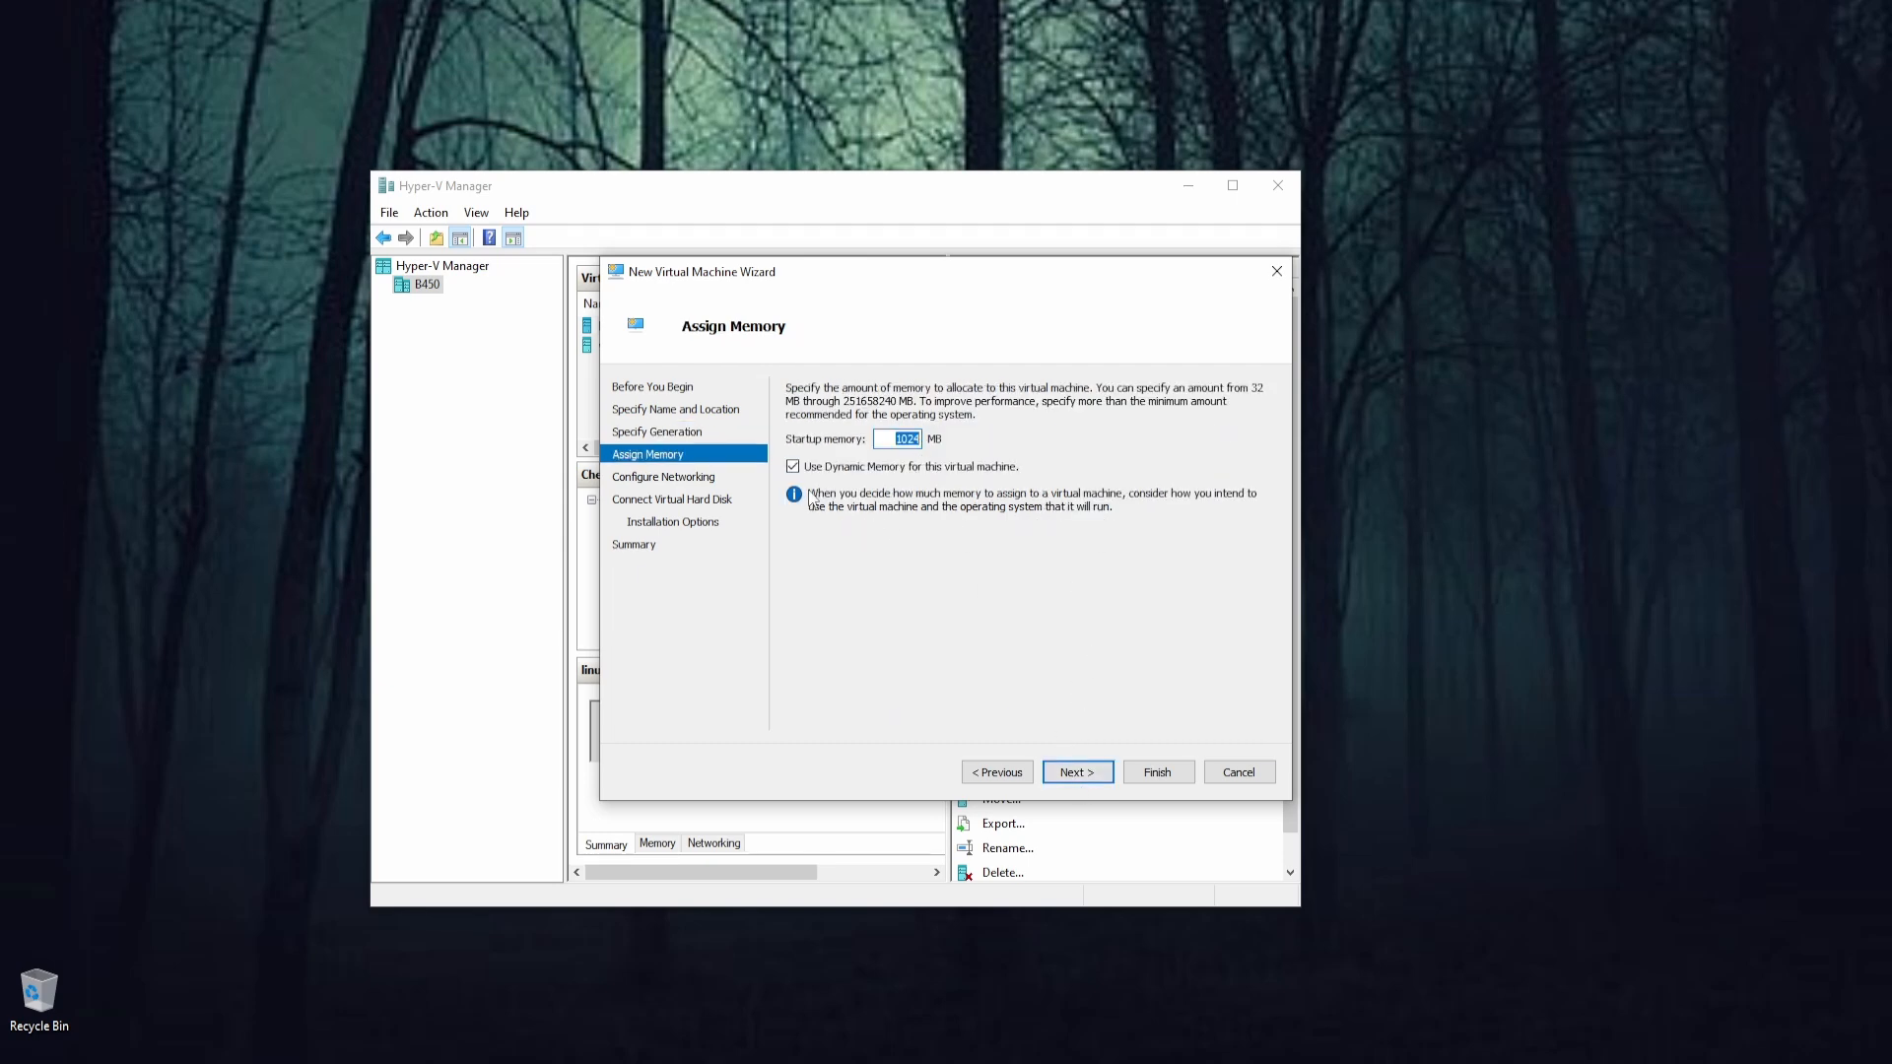
Accept 1024 MB of startup memory for the new virtual machine and leave its network connection as Not Connected
left_click(796, 469)
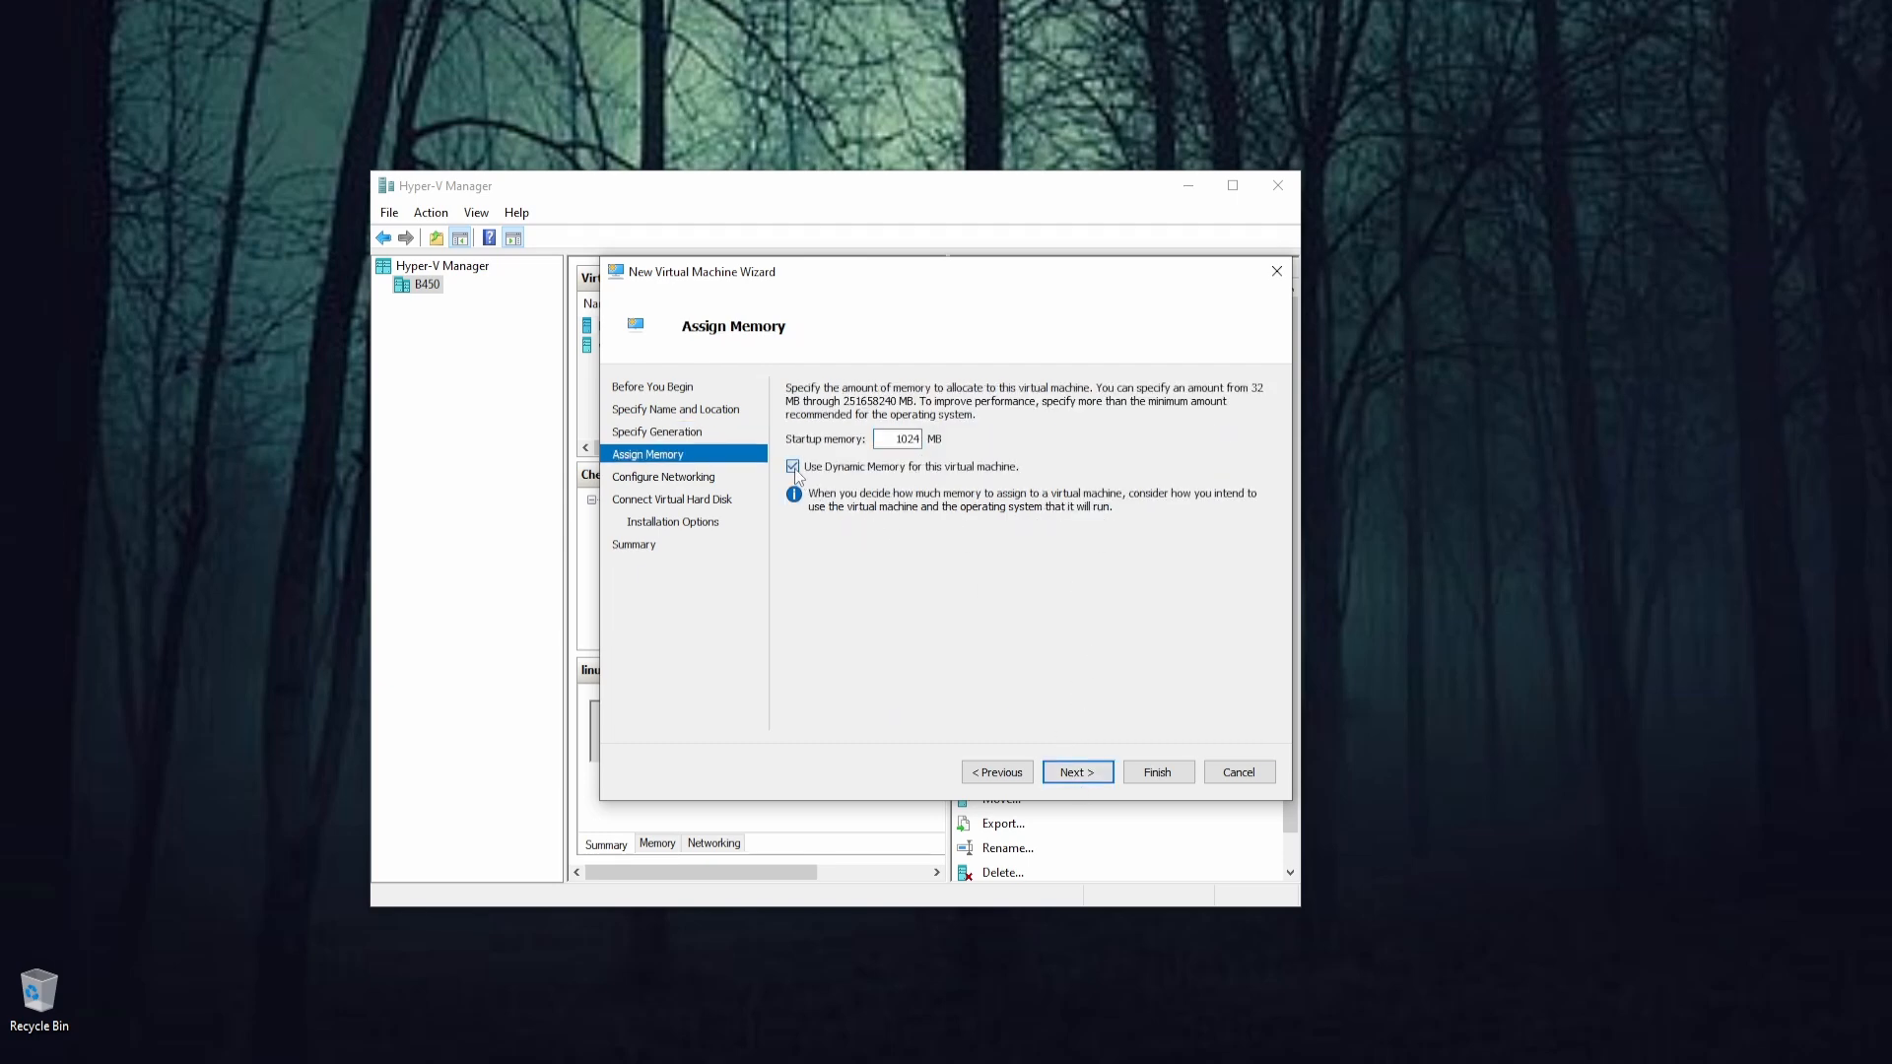
left_click(1077, 775)
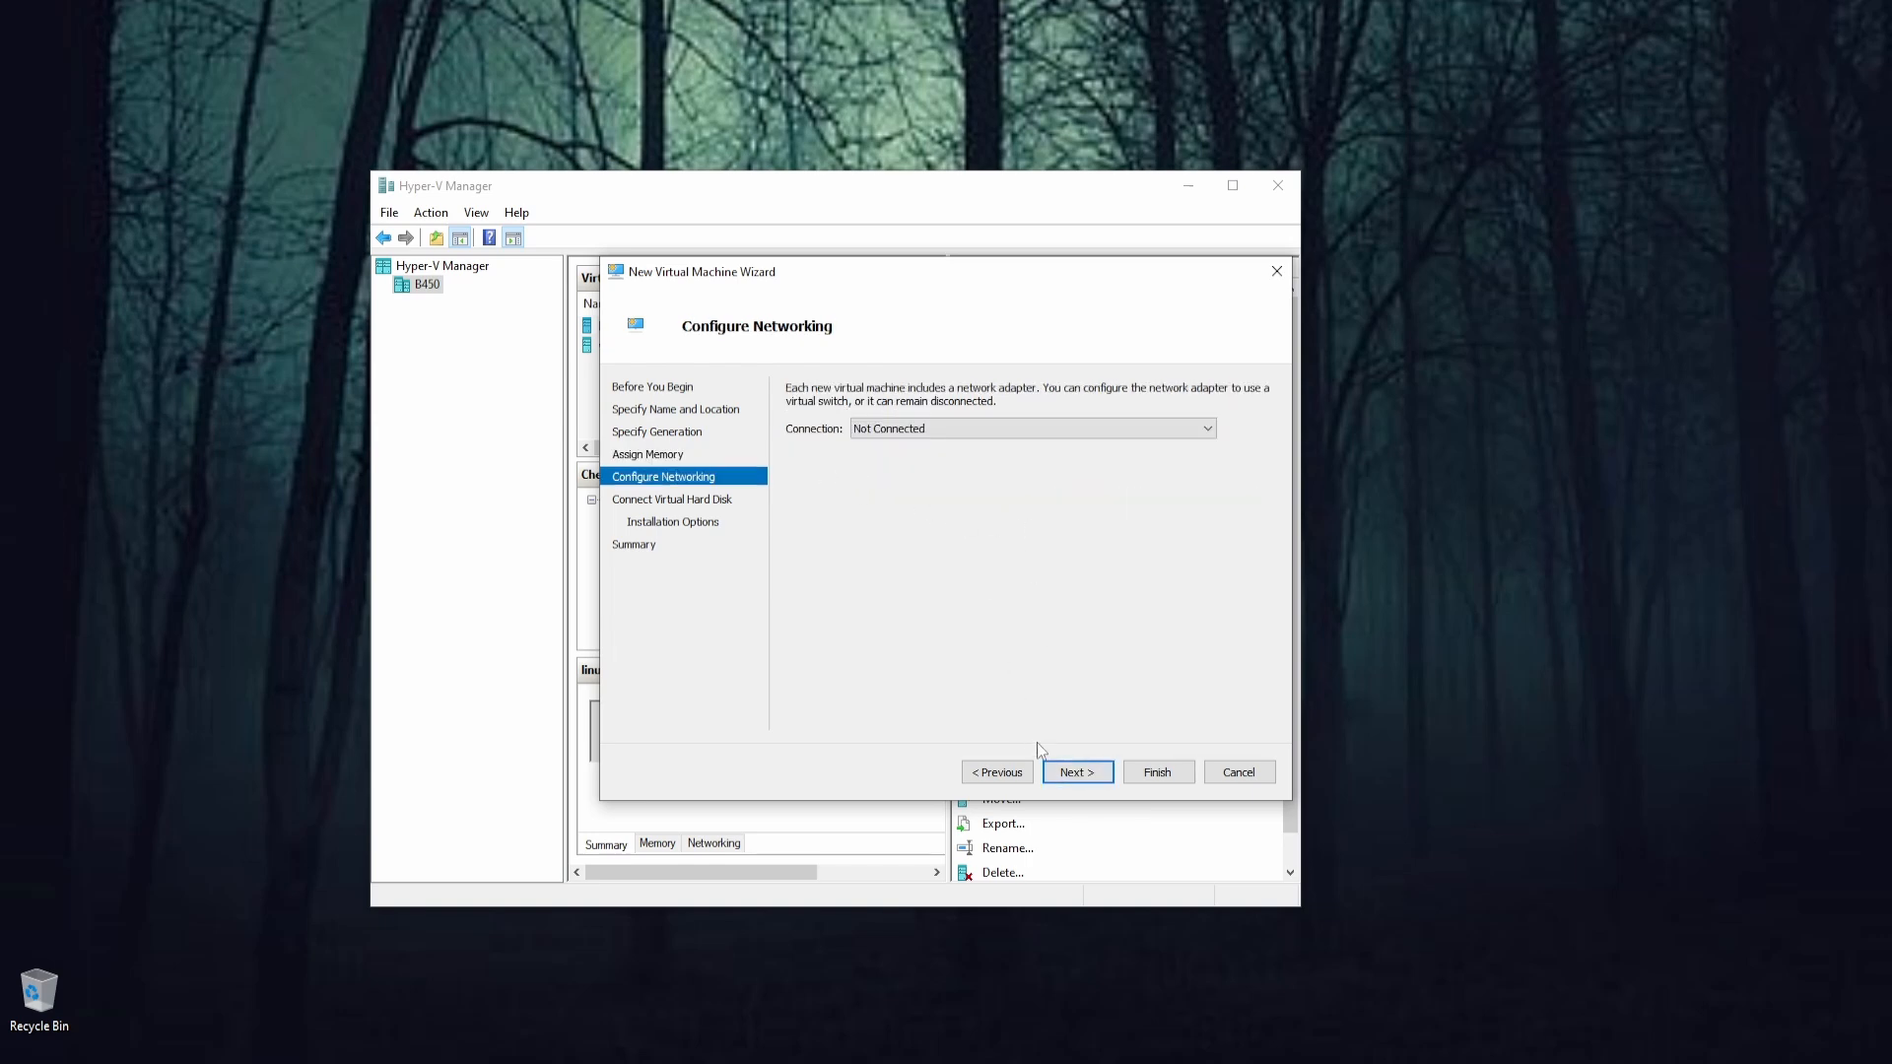
left_click(1078, 773)
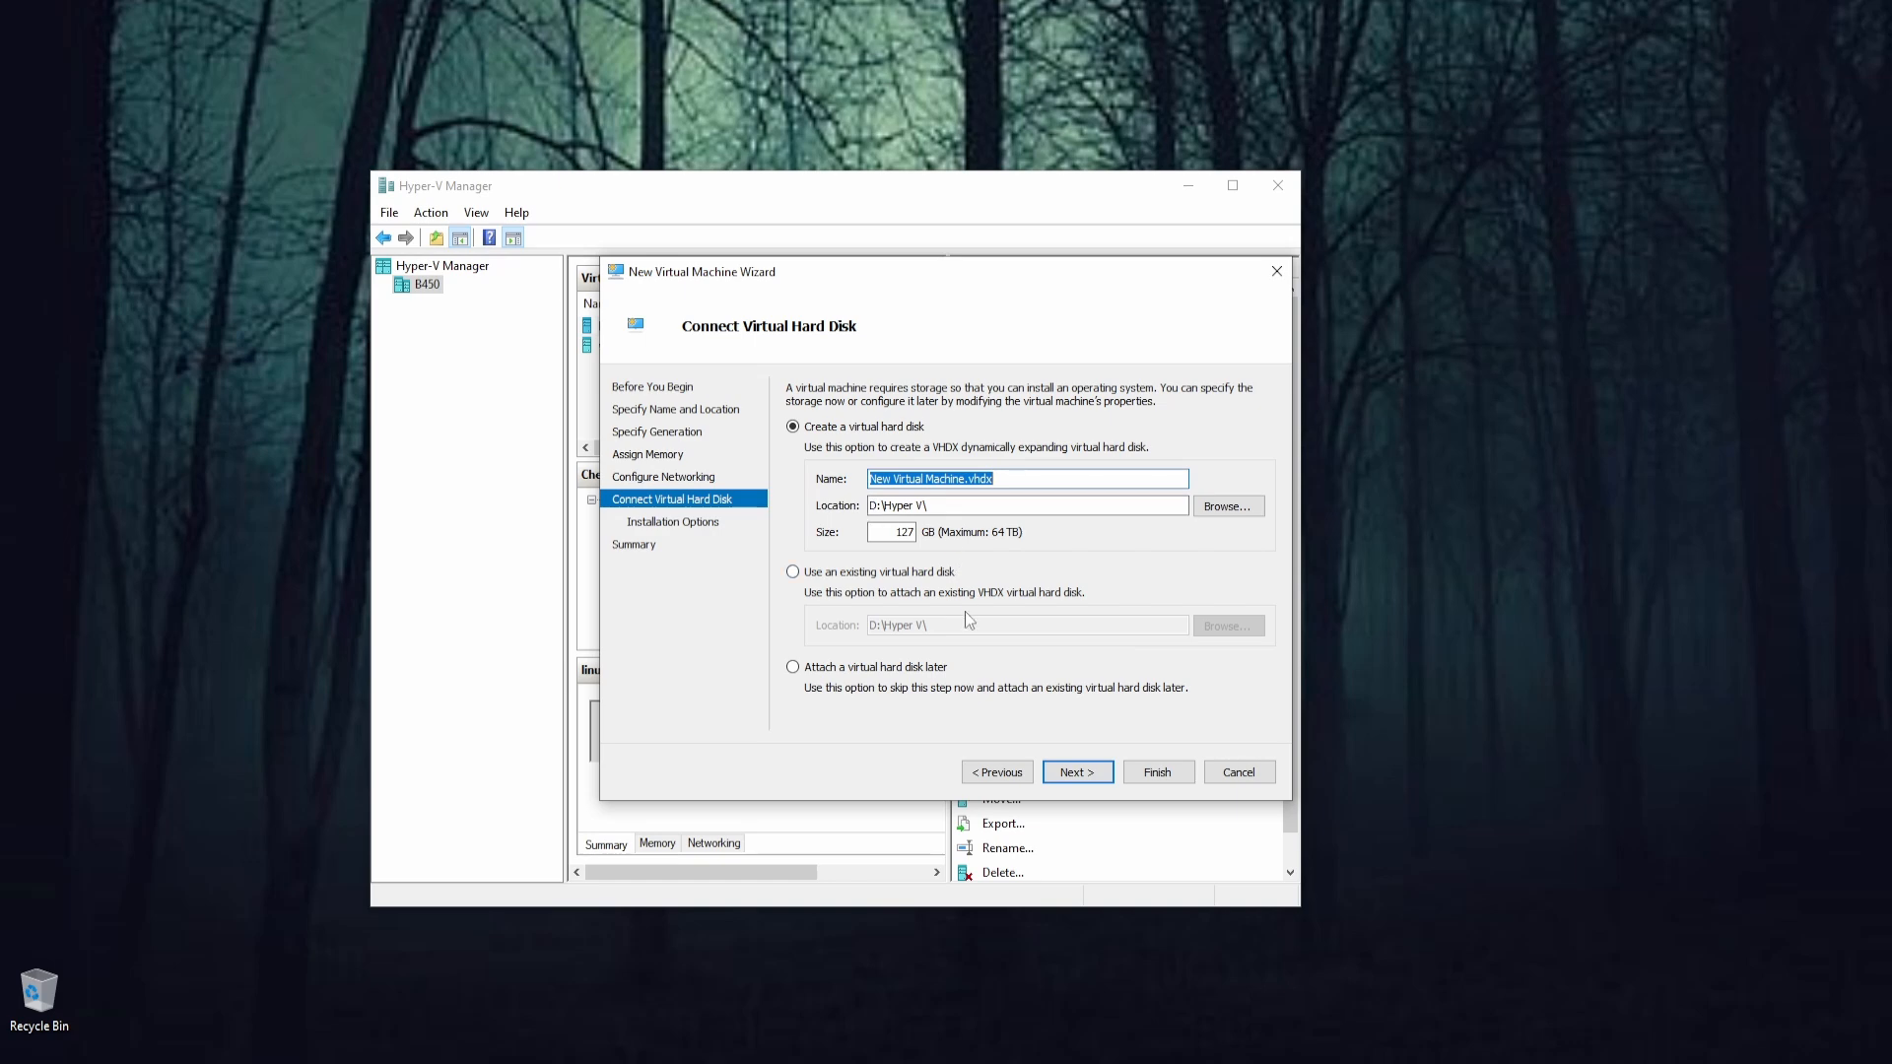
Finish creating the virtual machine with a new 127 GB virtual hard disk and the operating system installed later
left_click(884, 533)
double_click(885, 533)
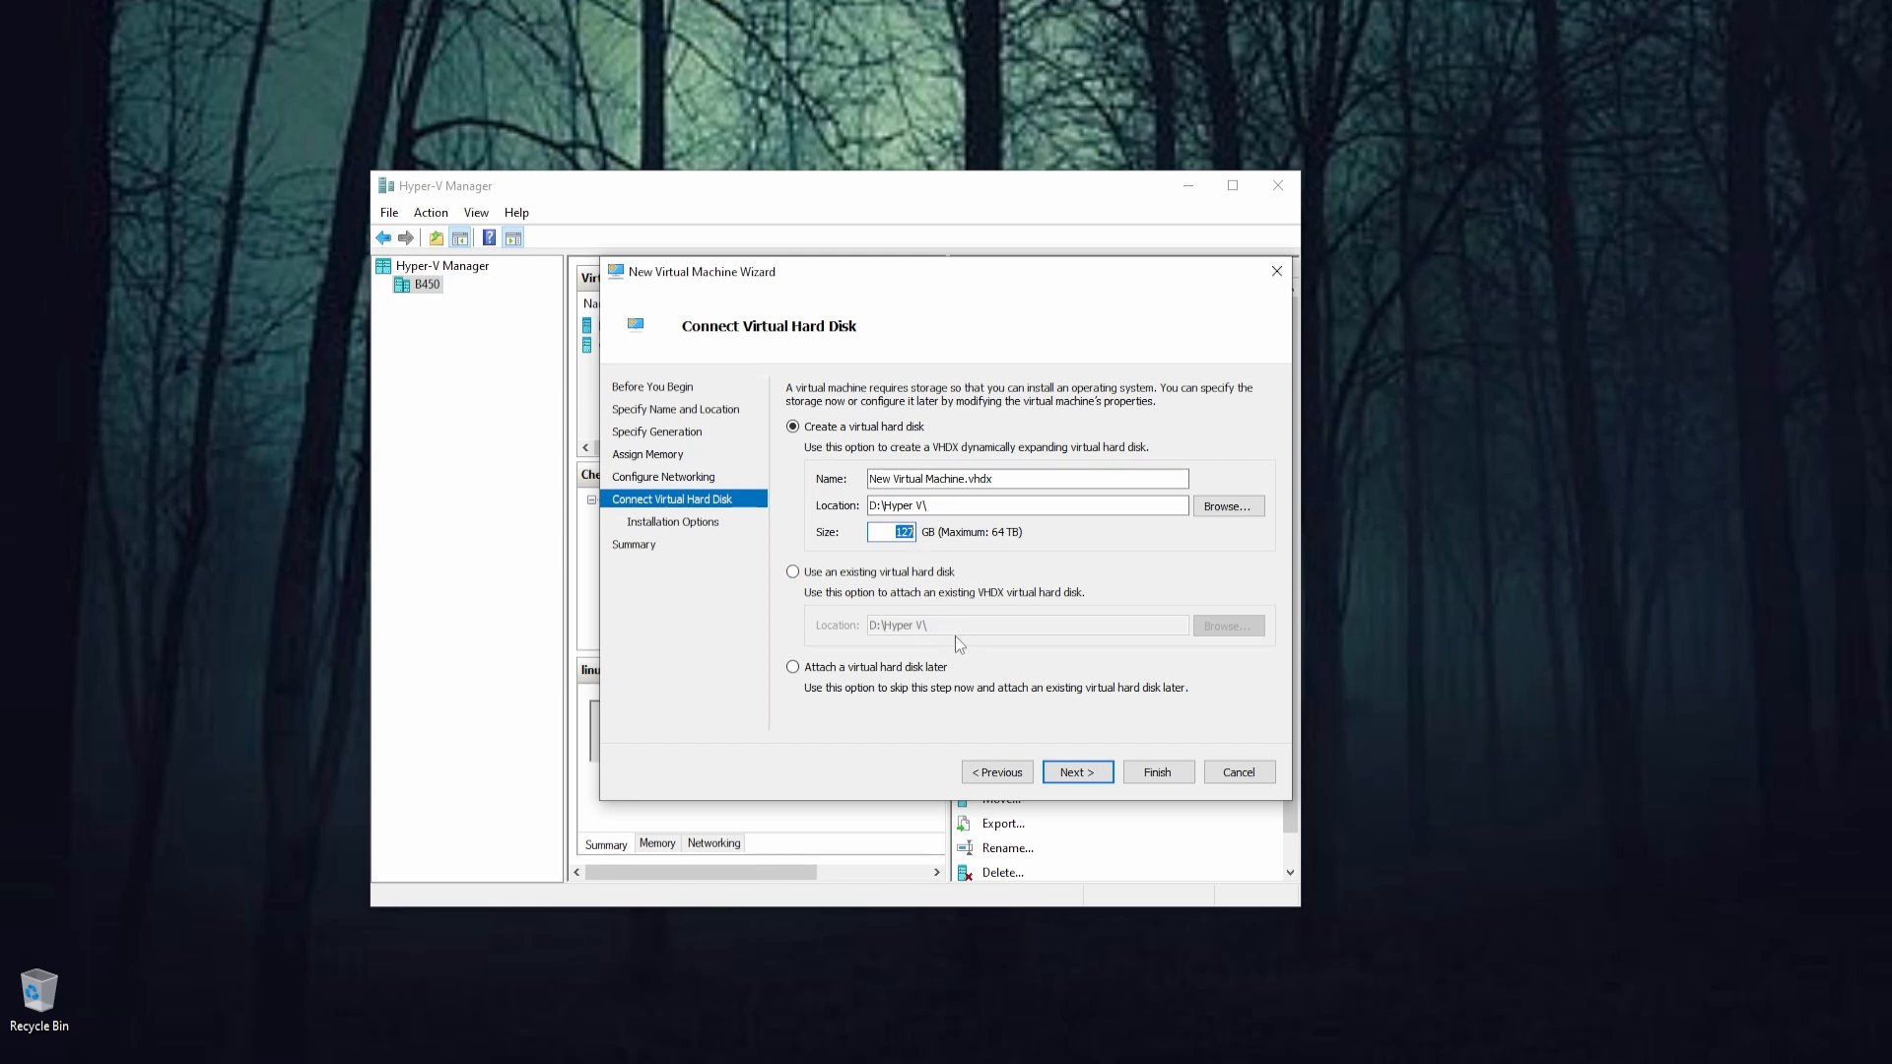
left_click(1098, 776)
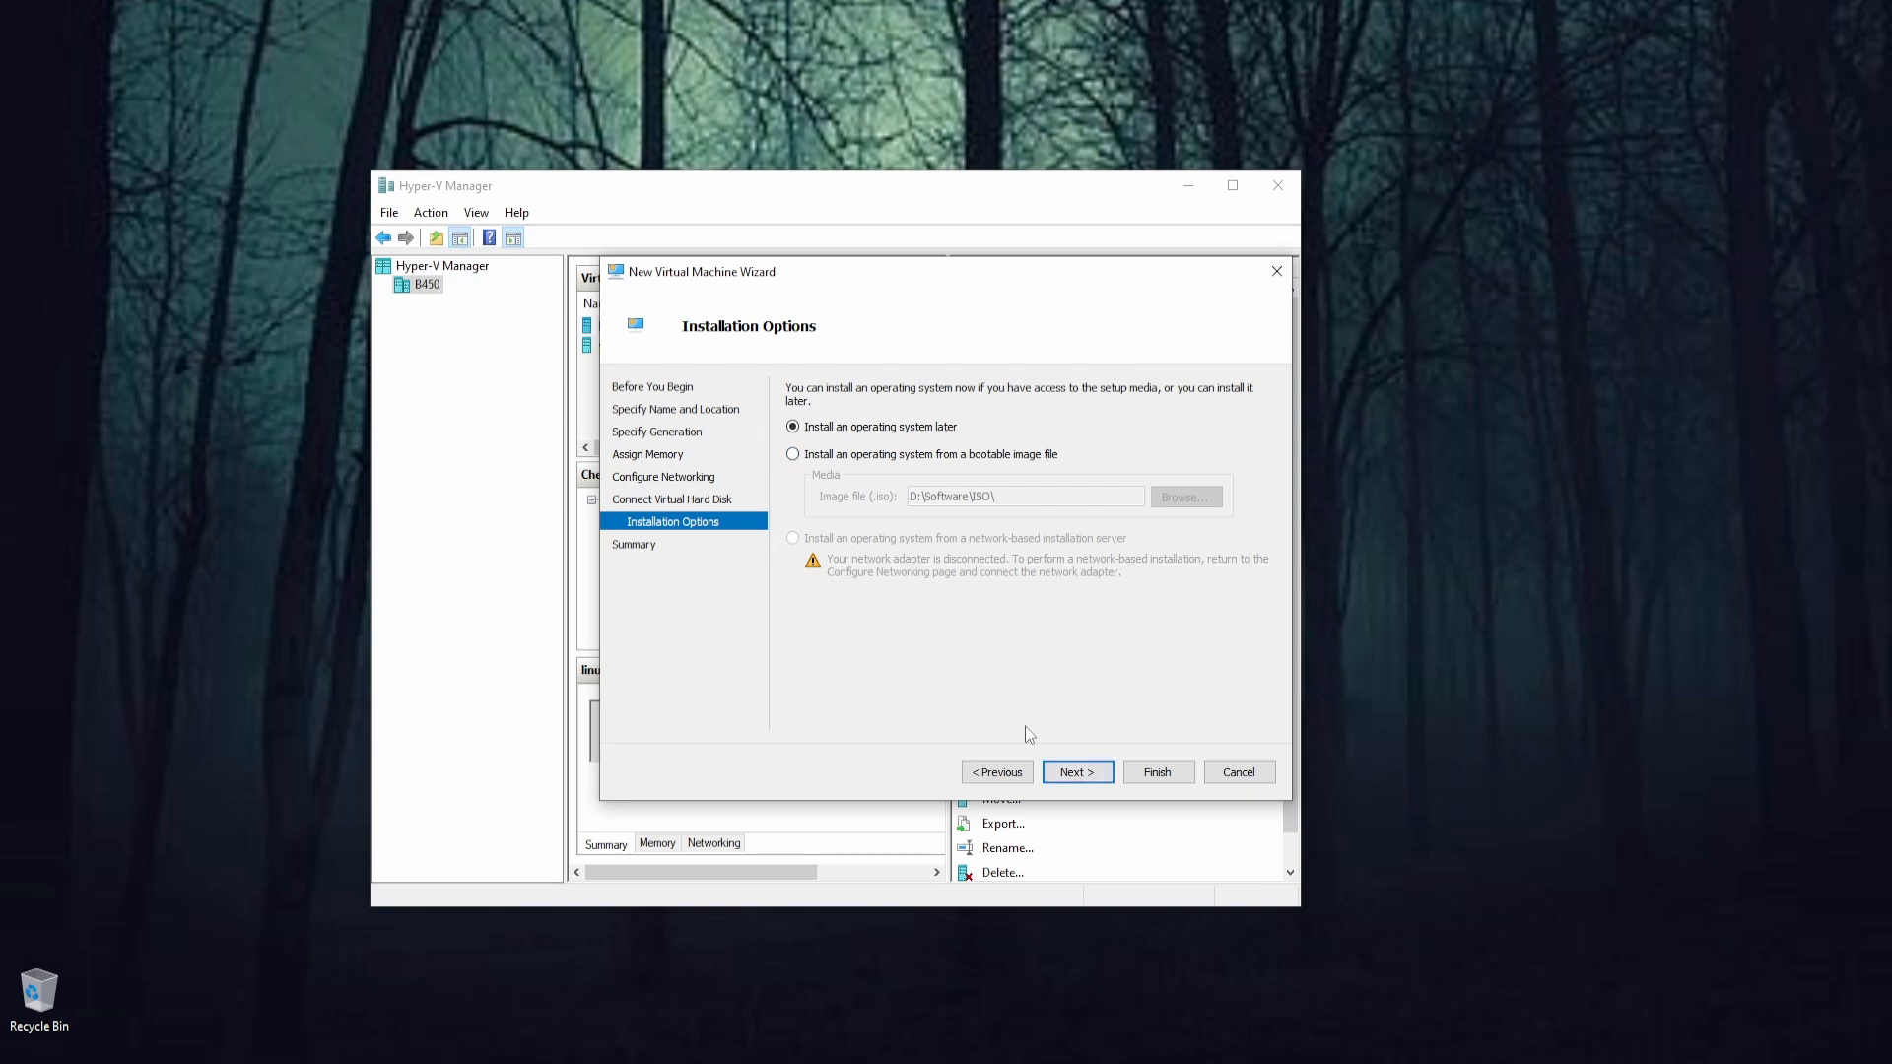
left_click(1074, 774)
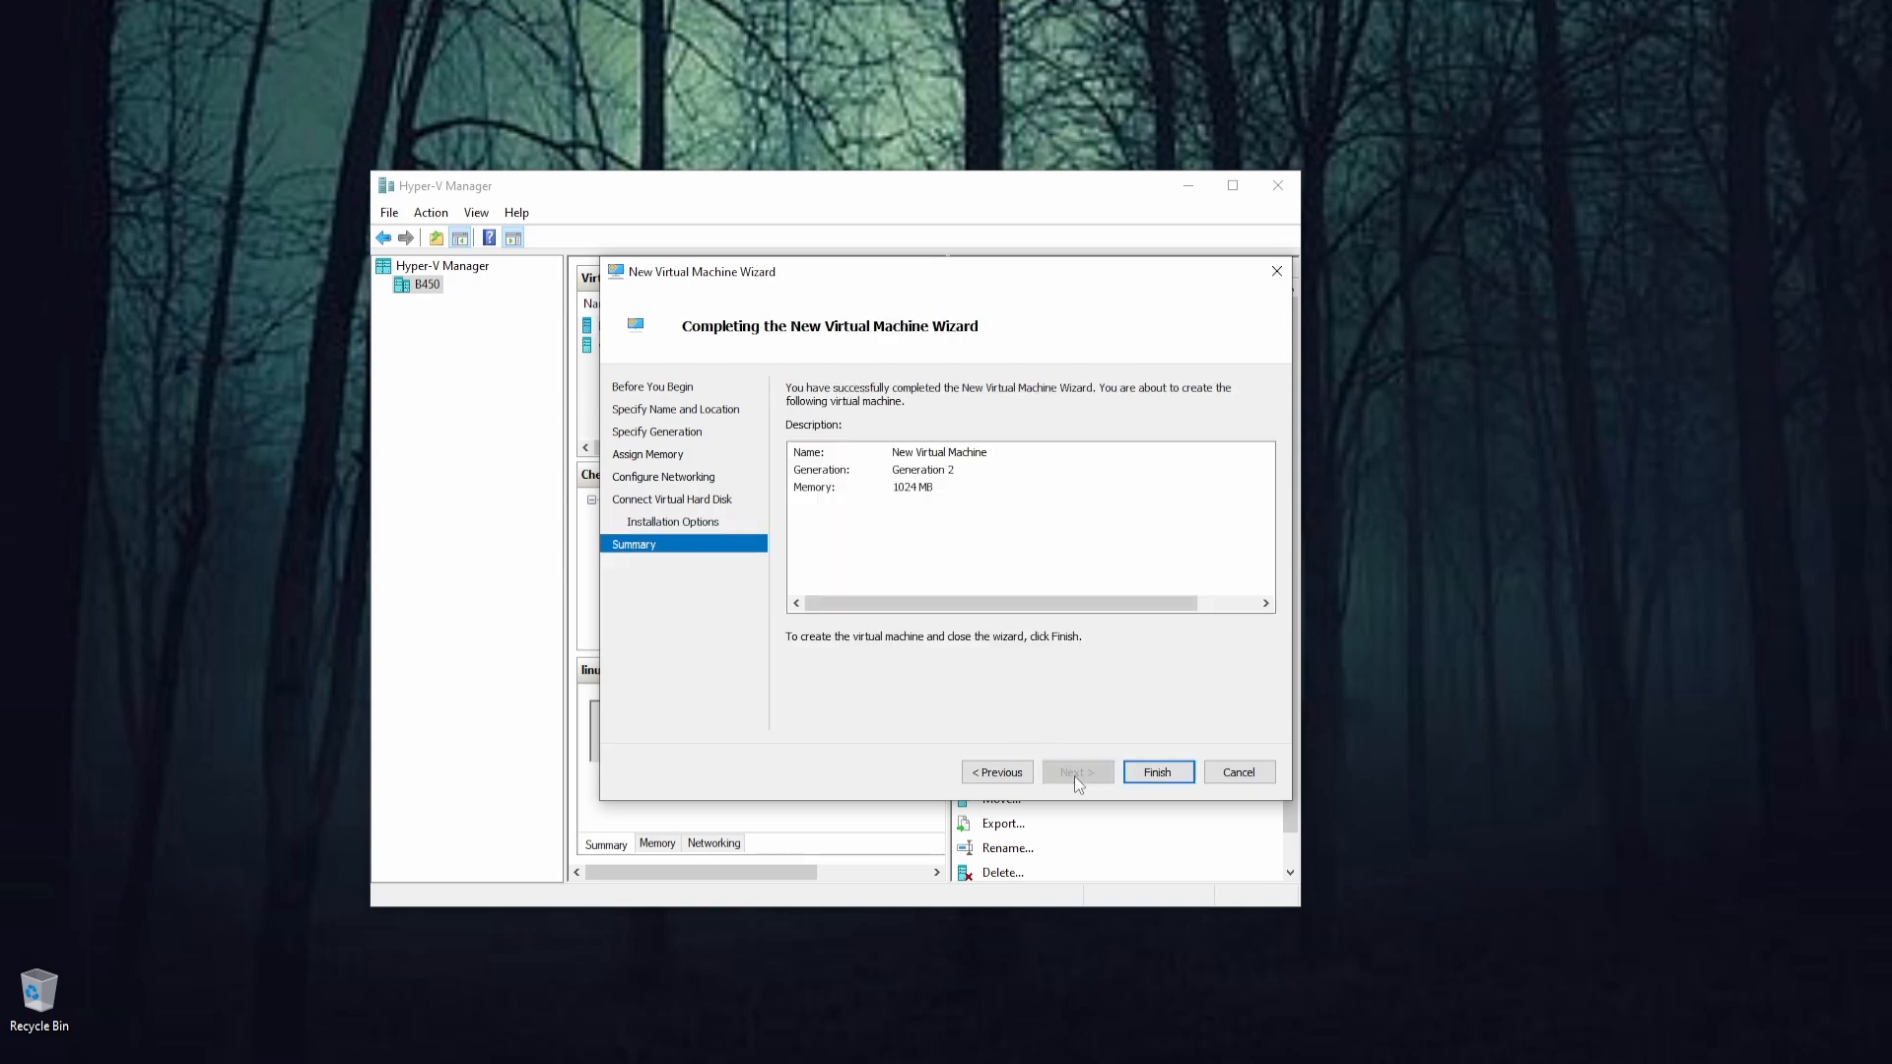
left_click(1143, 772)
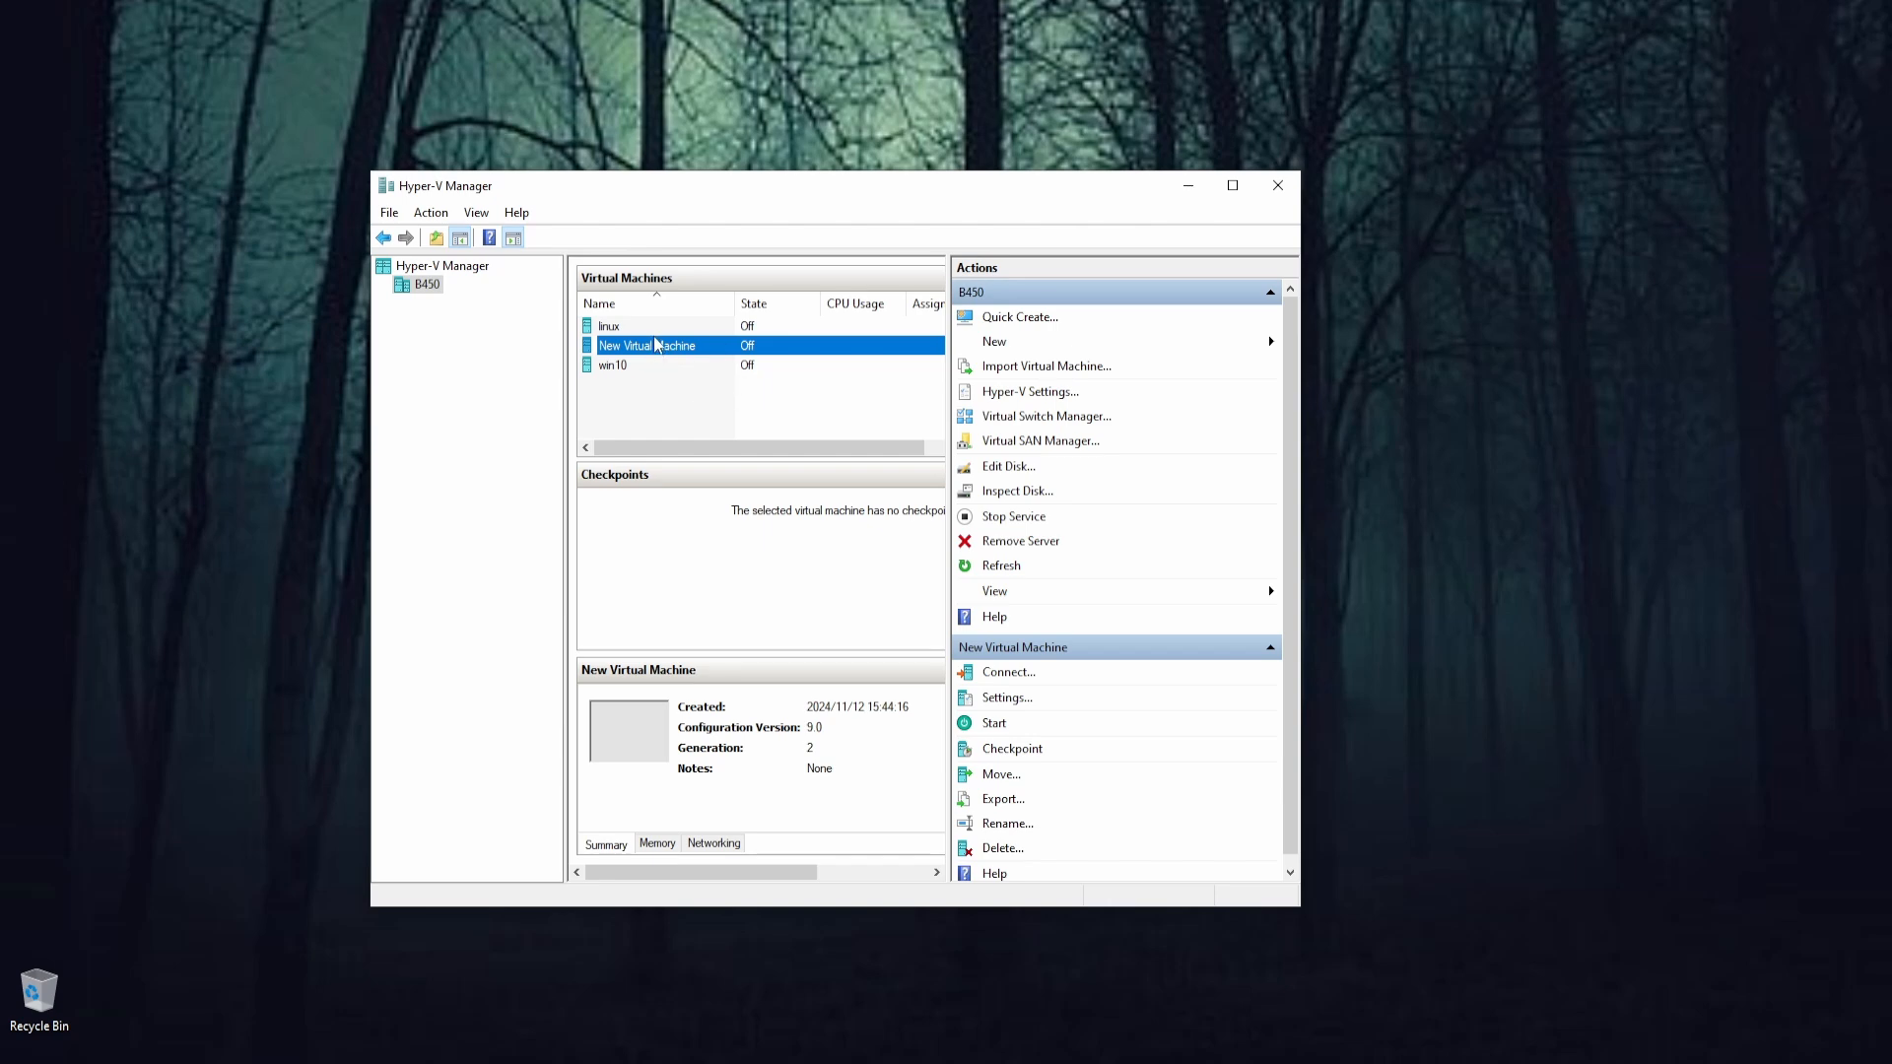
Open the linux virtual machine's settings and examine the firmware boot order entries
key("Up")
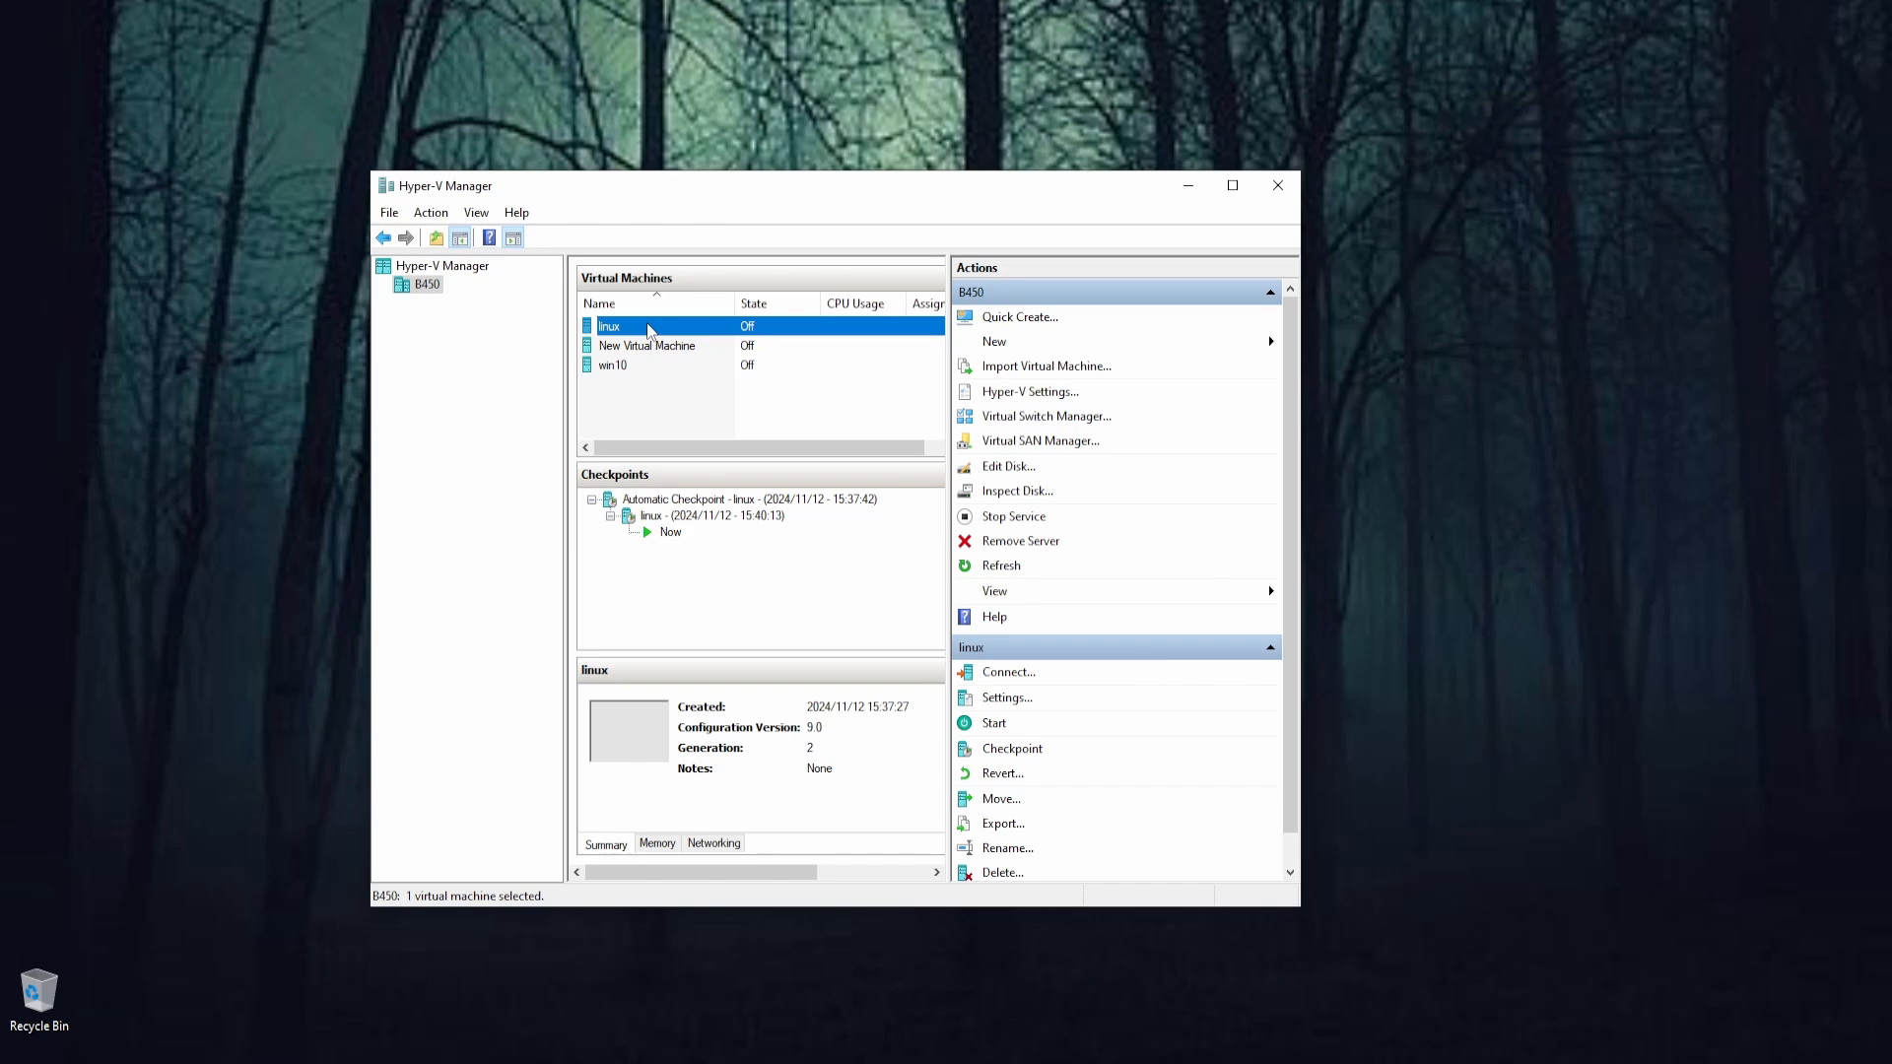
right_click(650, 331)
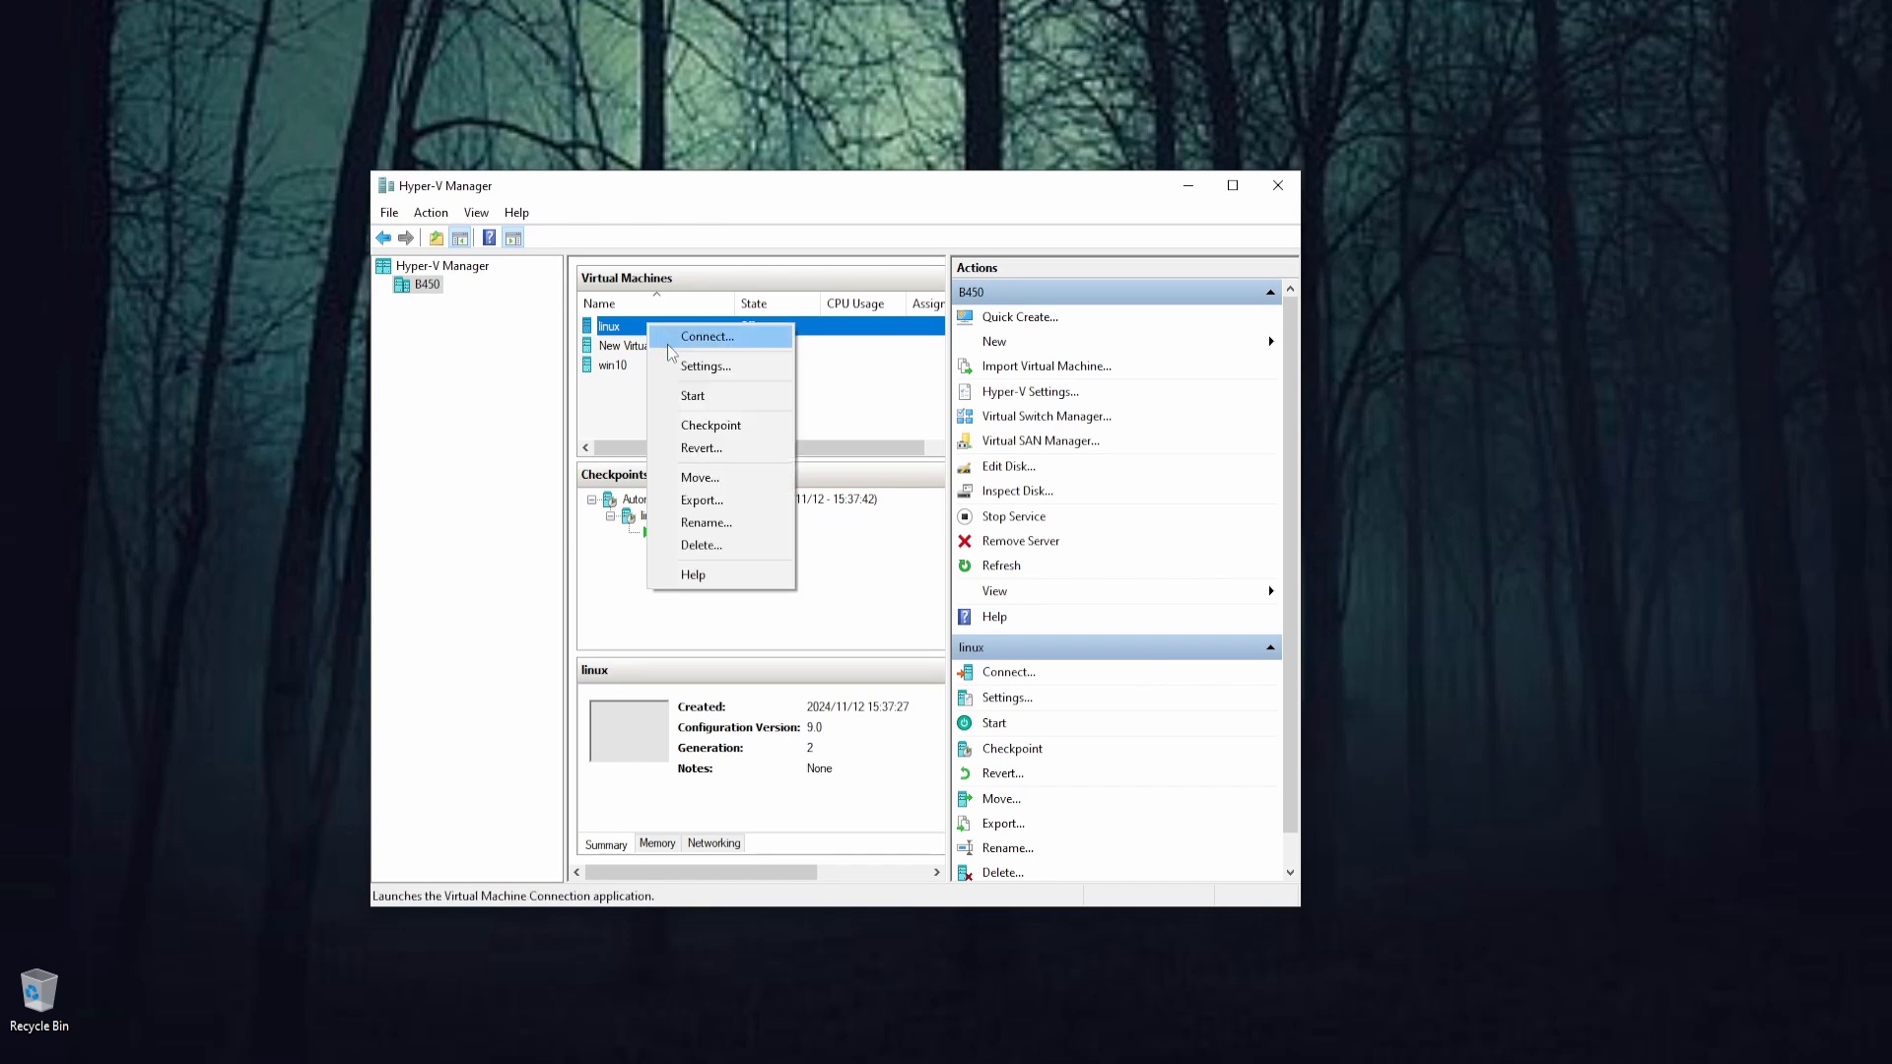
left_click(706, 368)
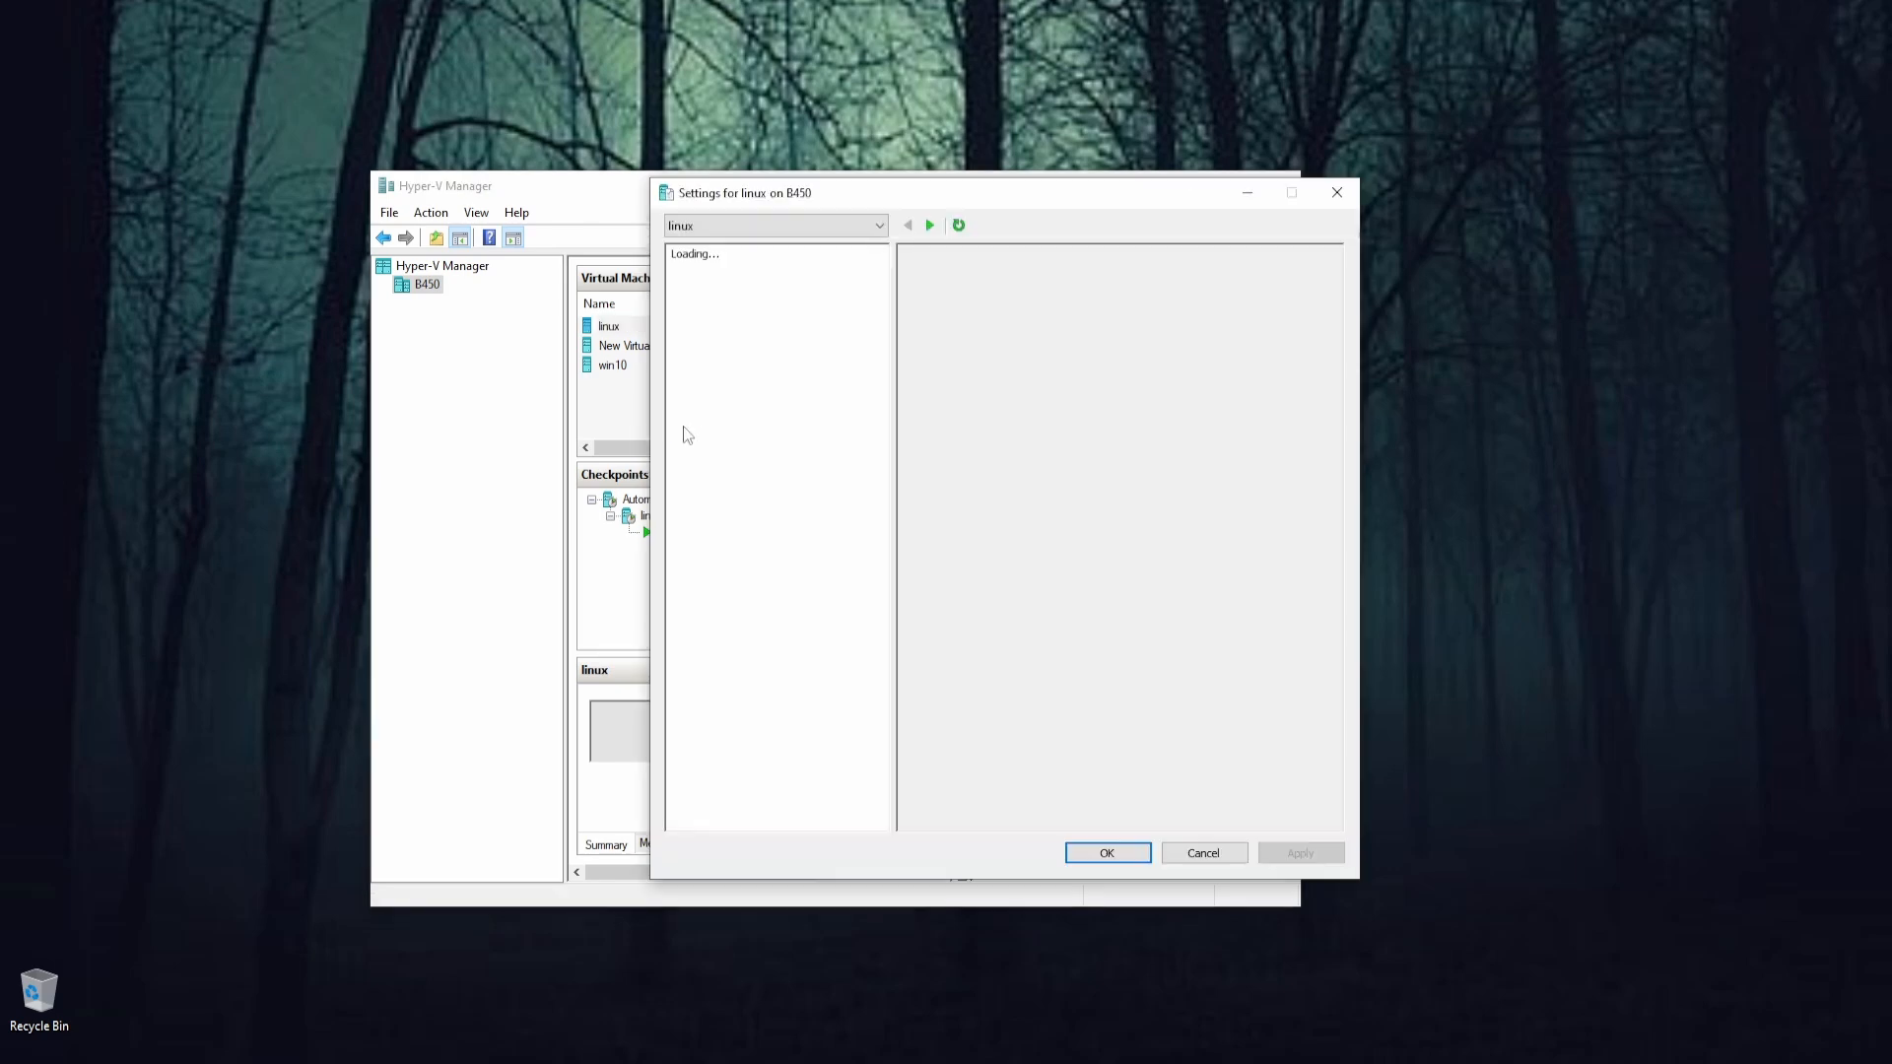
left_click_drag(1043, 203, 828, 232)
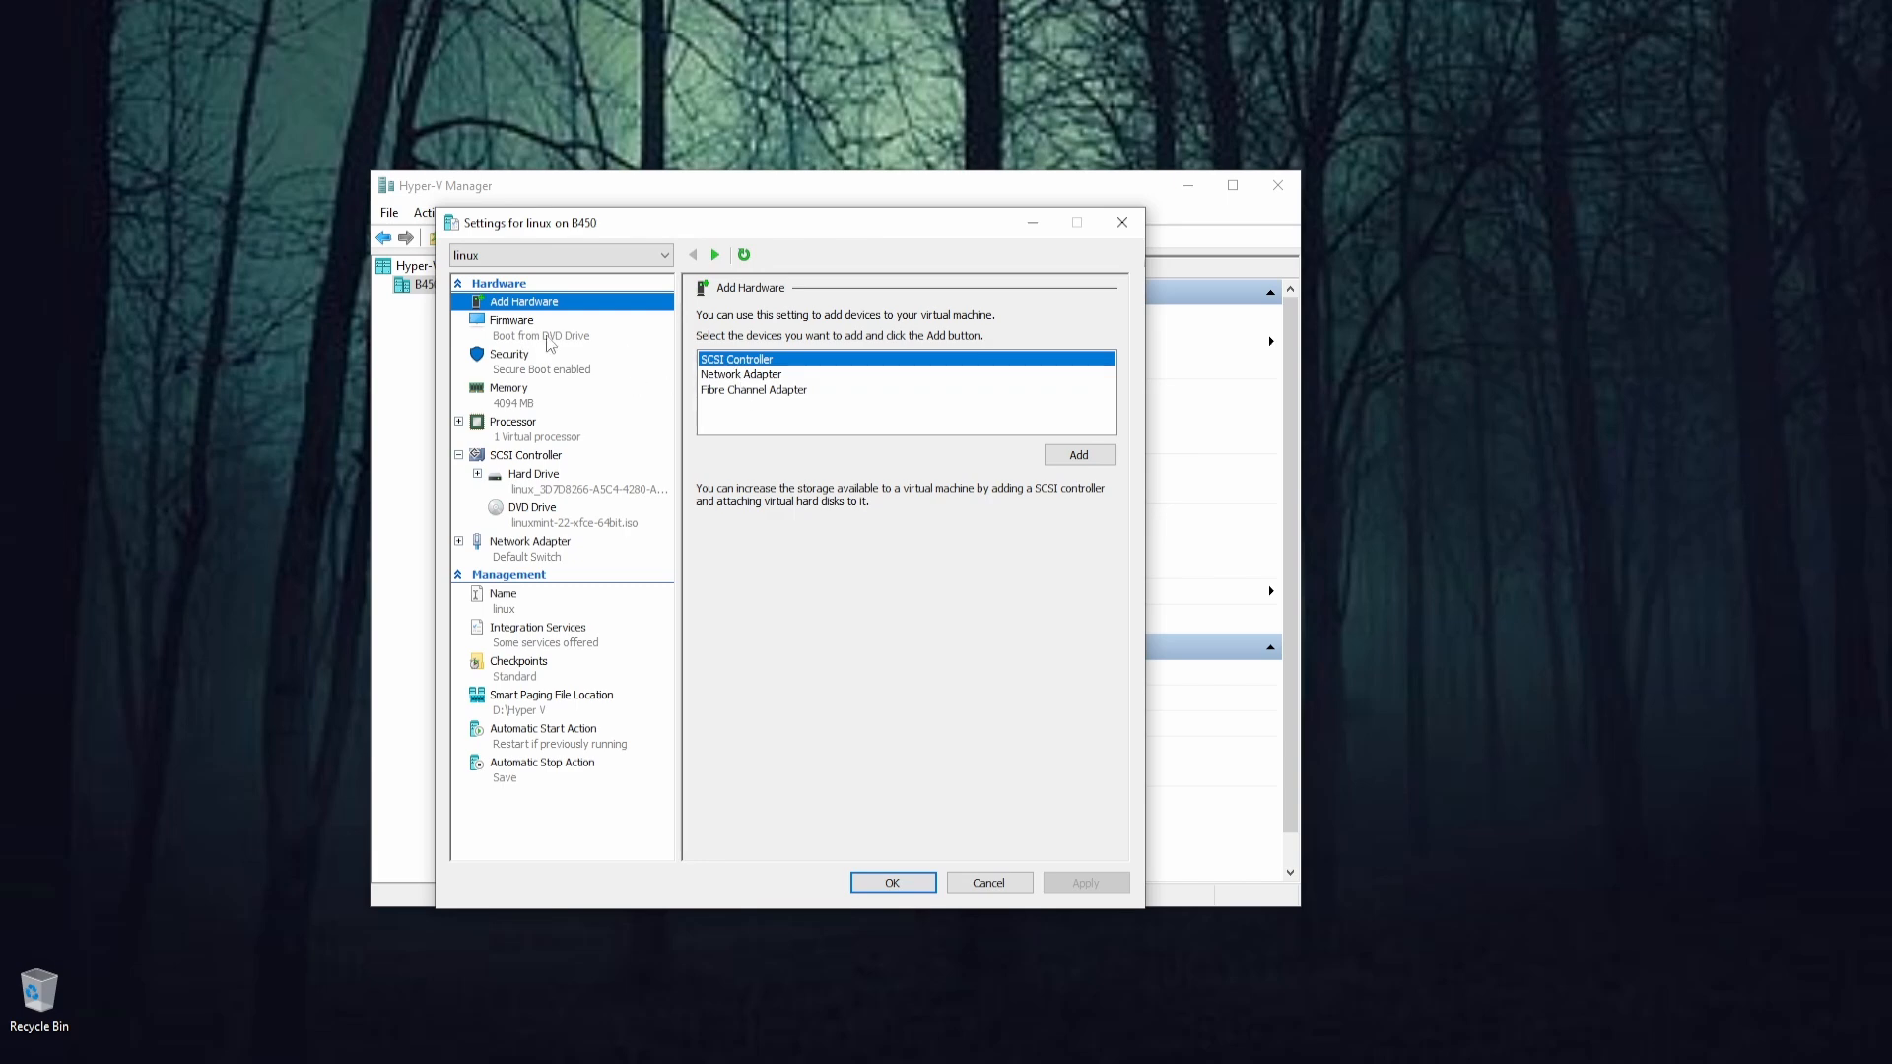
left_click(511, 326)
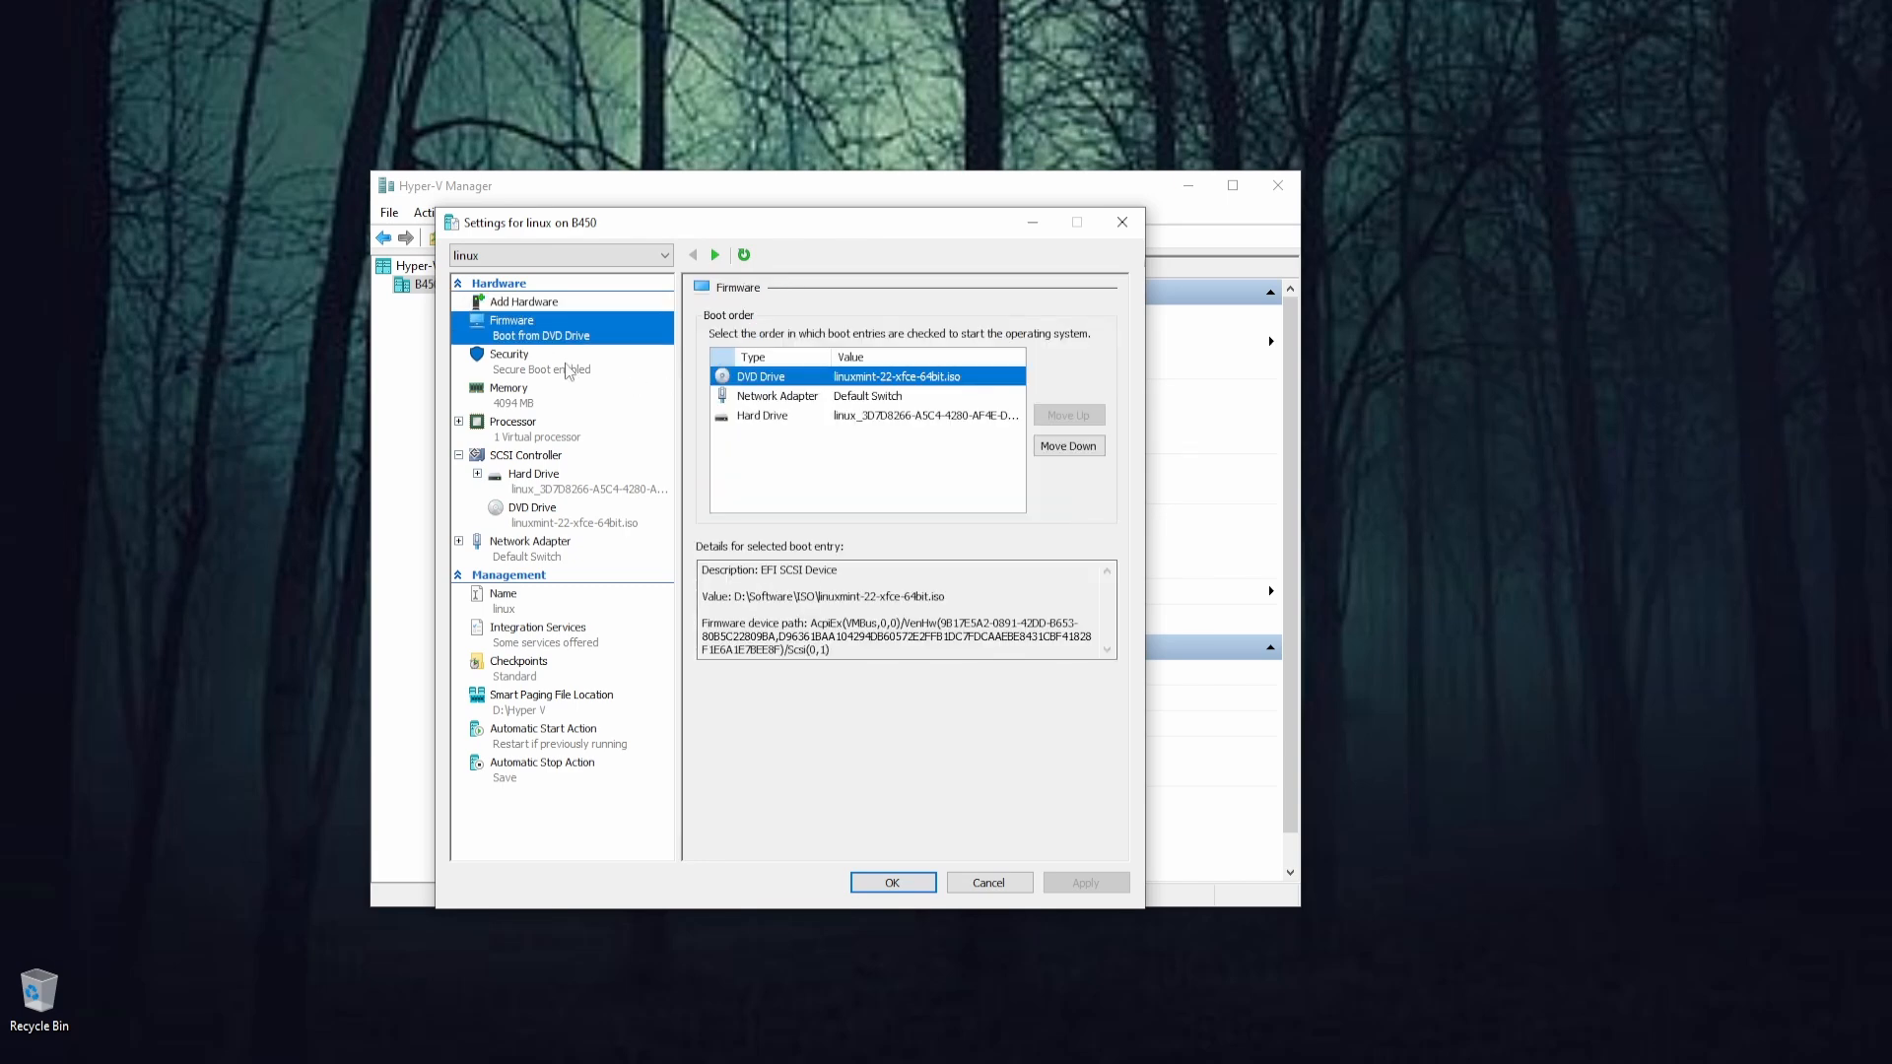
left_click(803, 398)
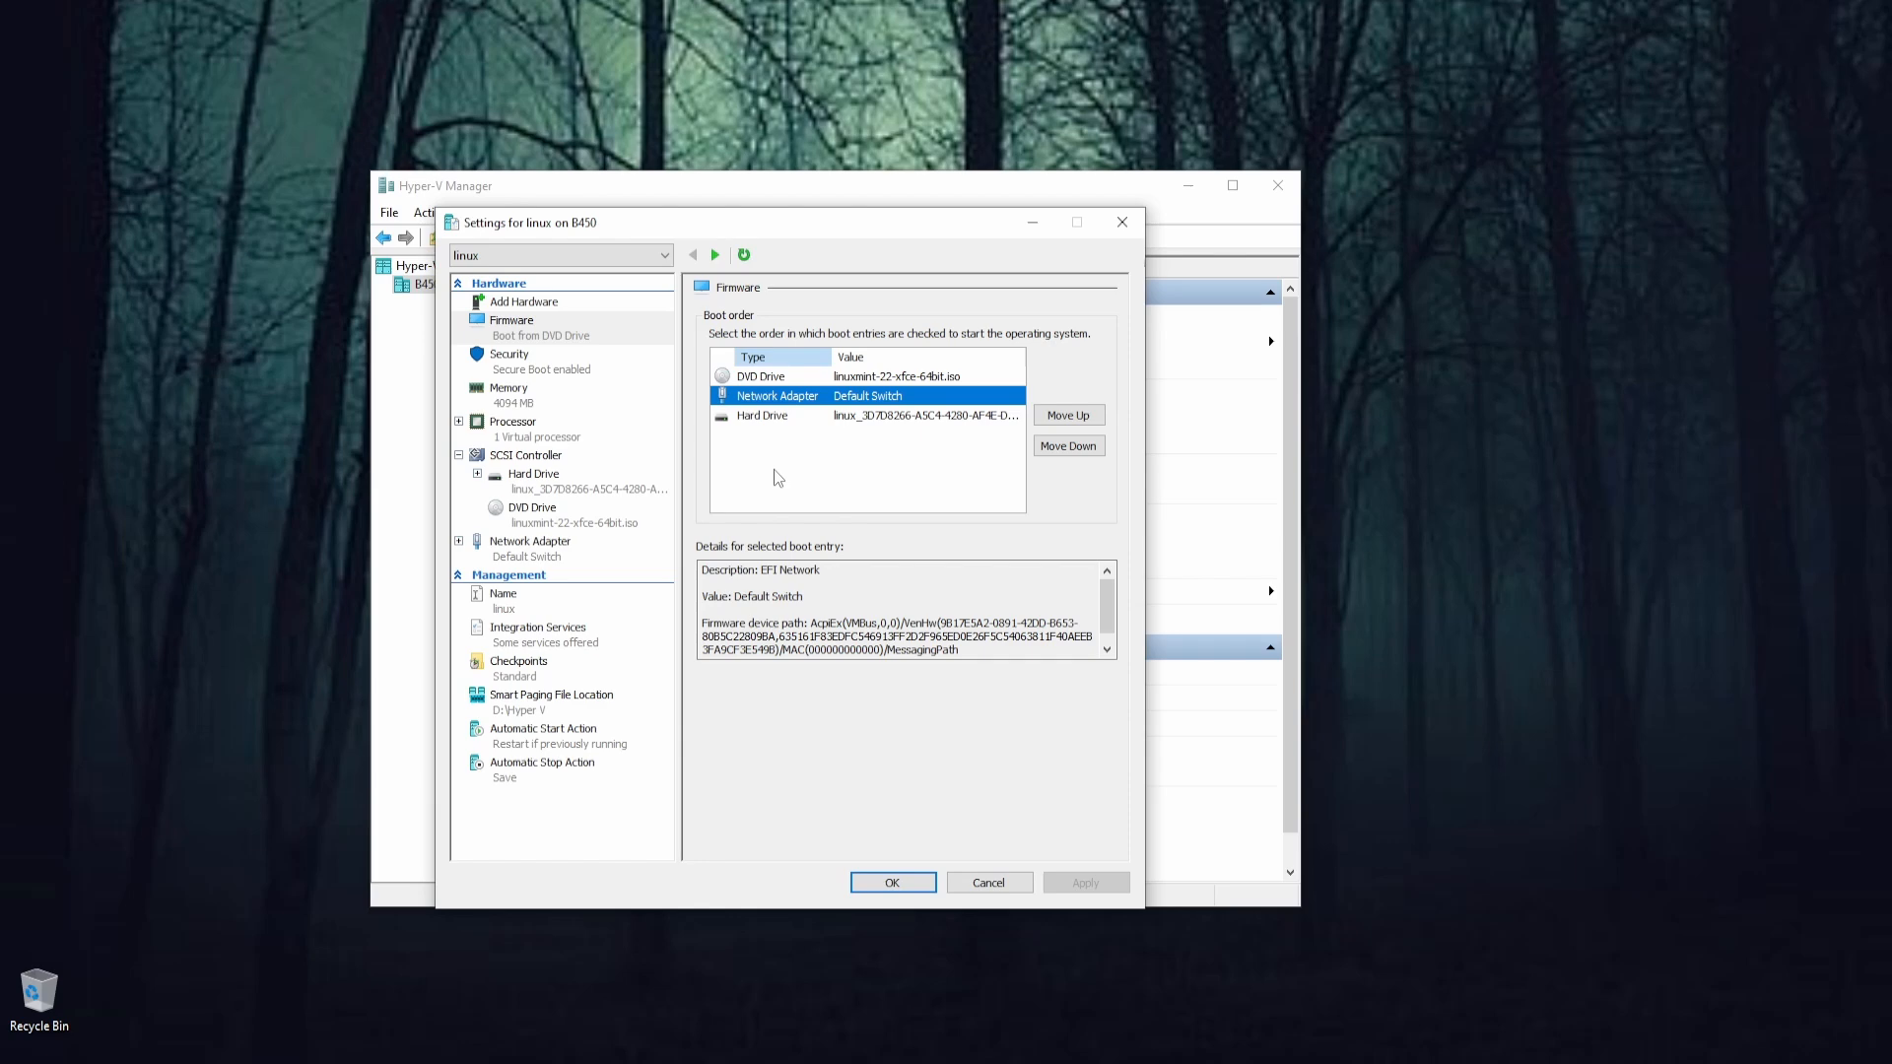
left_click(791, 379)
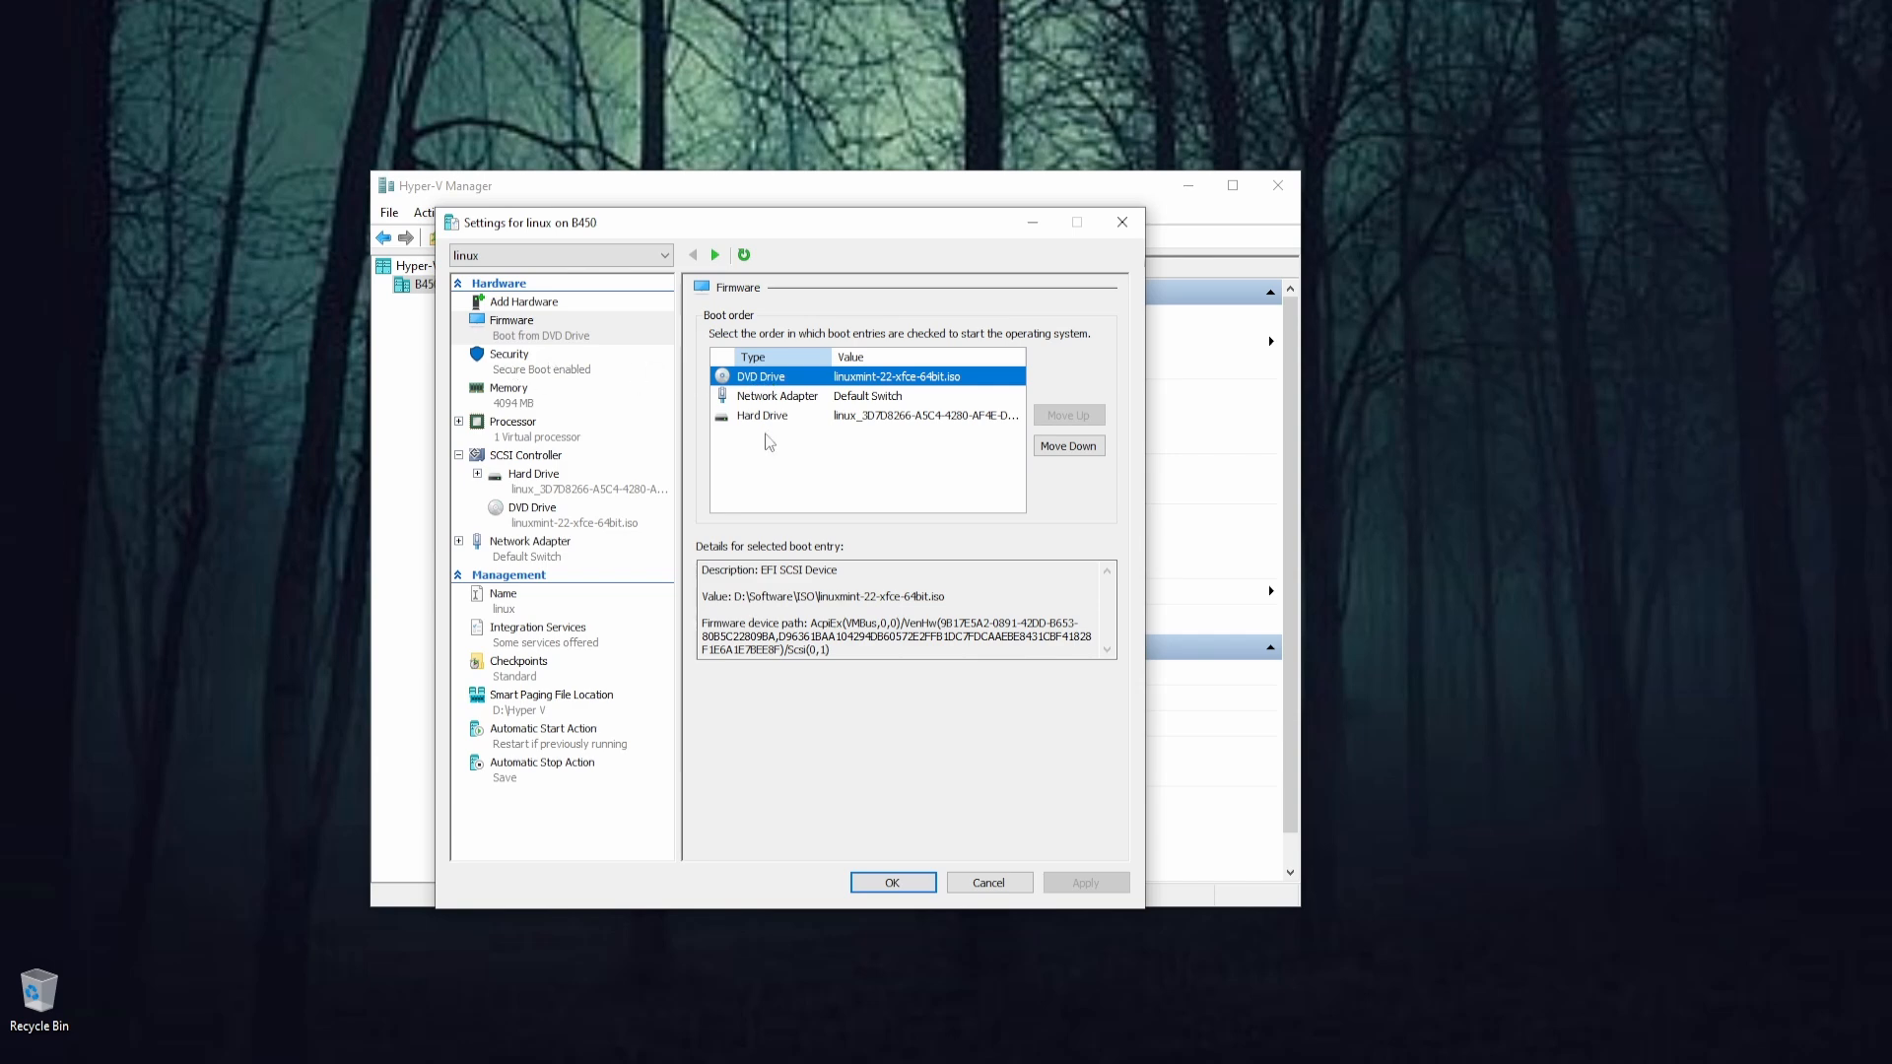
Disable Secure Boot and enable Dynamic Memory for the linux virtual machine
left_click(517, 366)
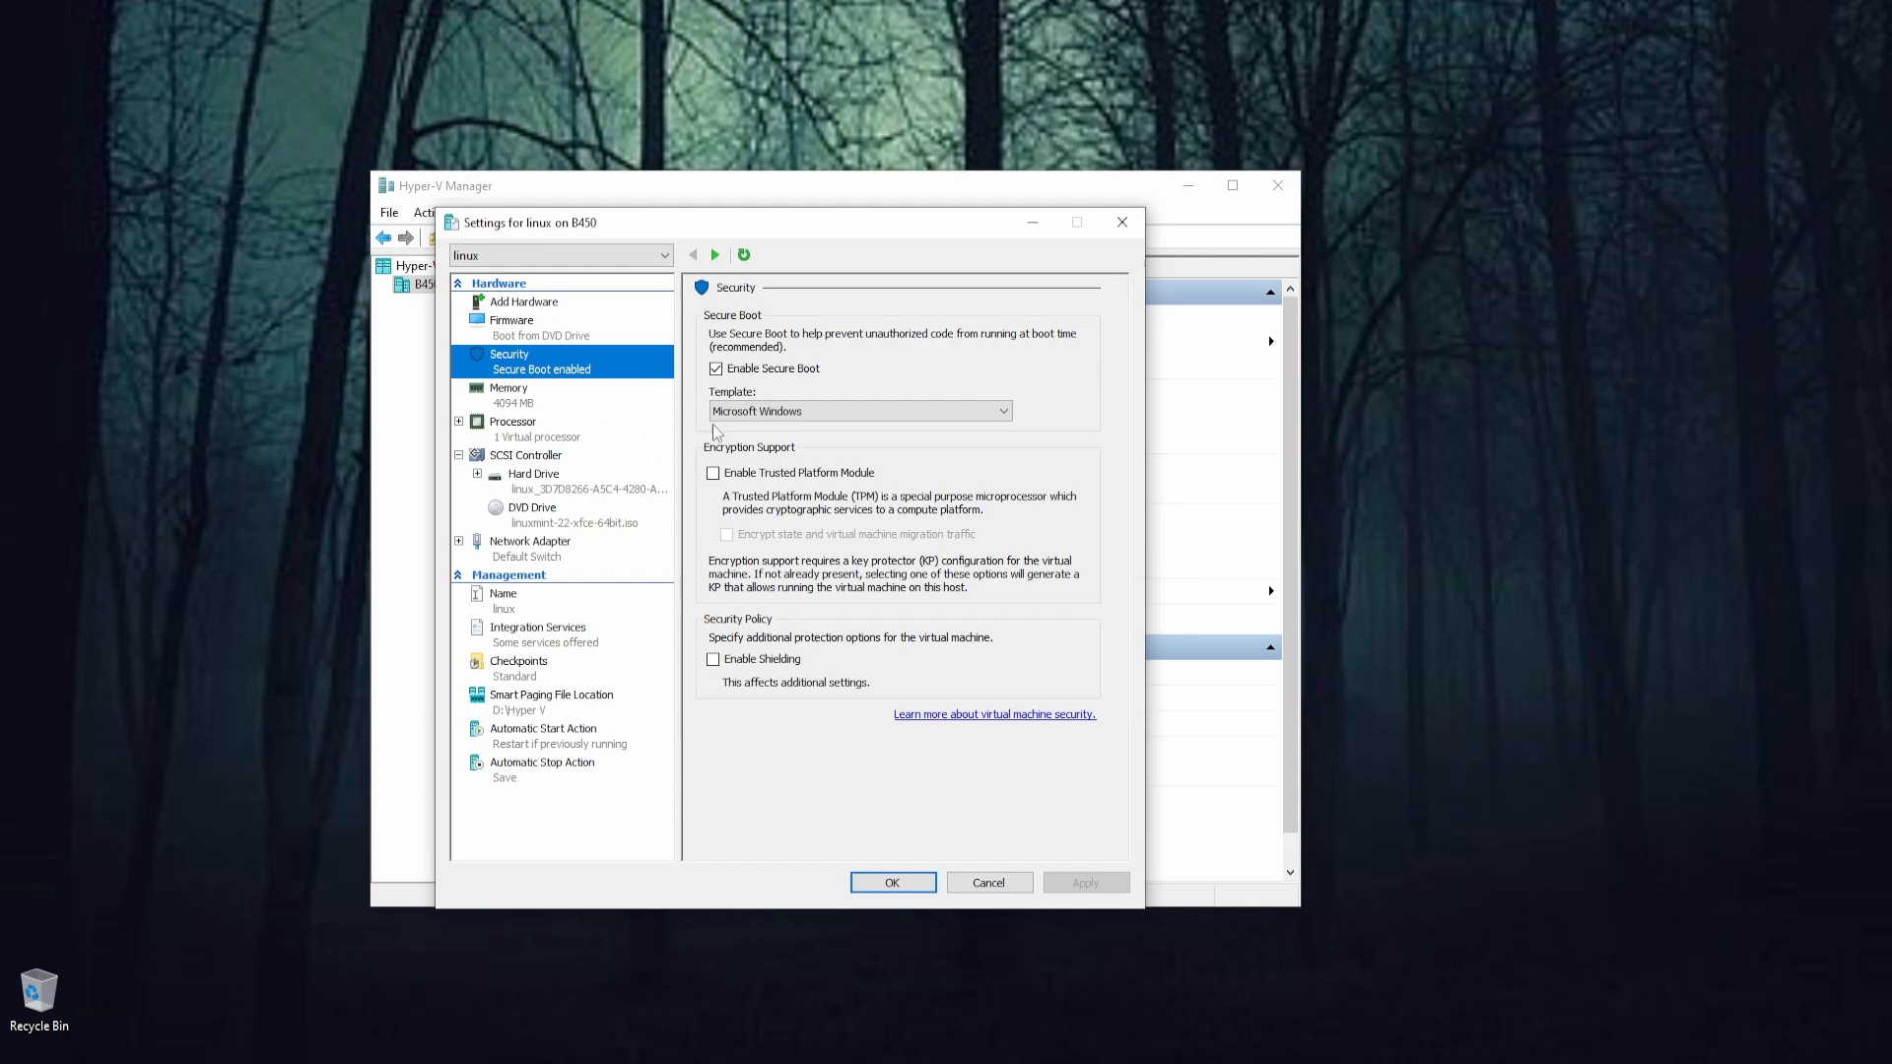
left_click(716, 369)
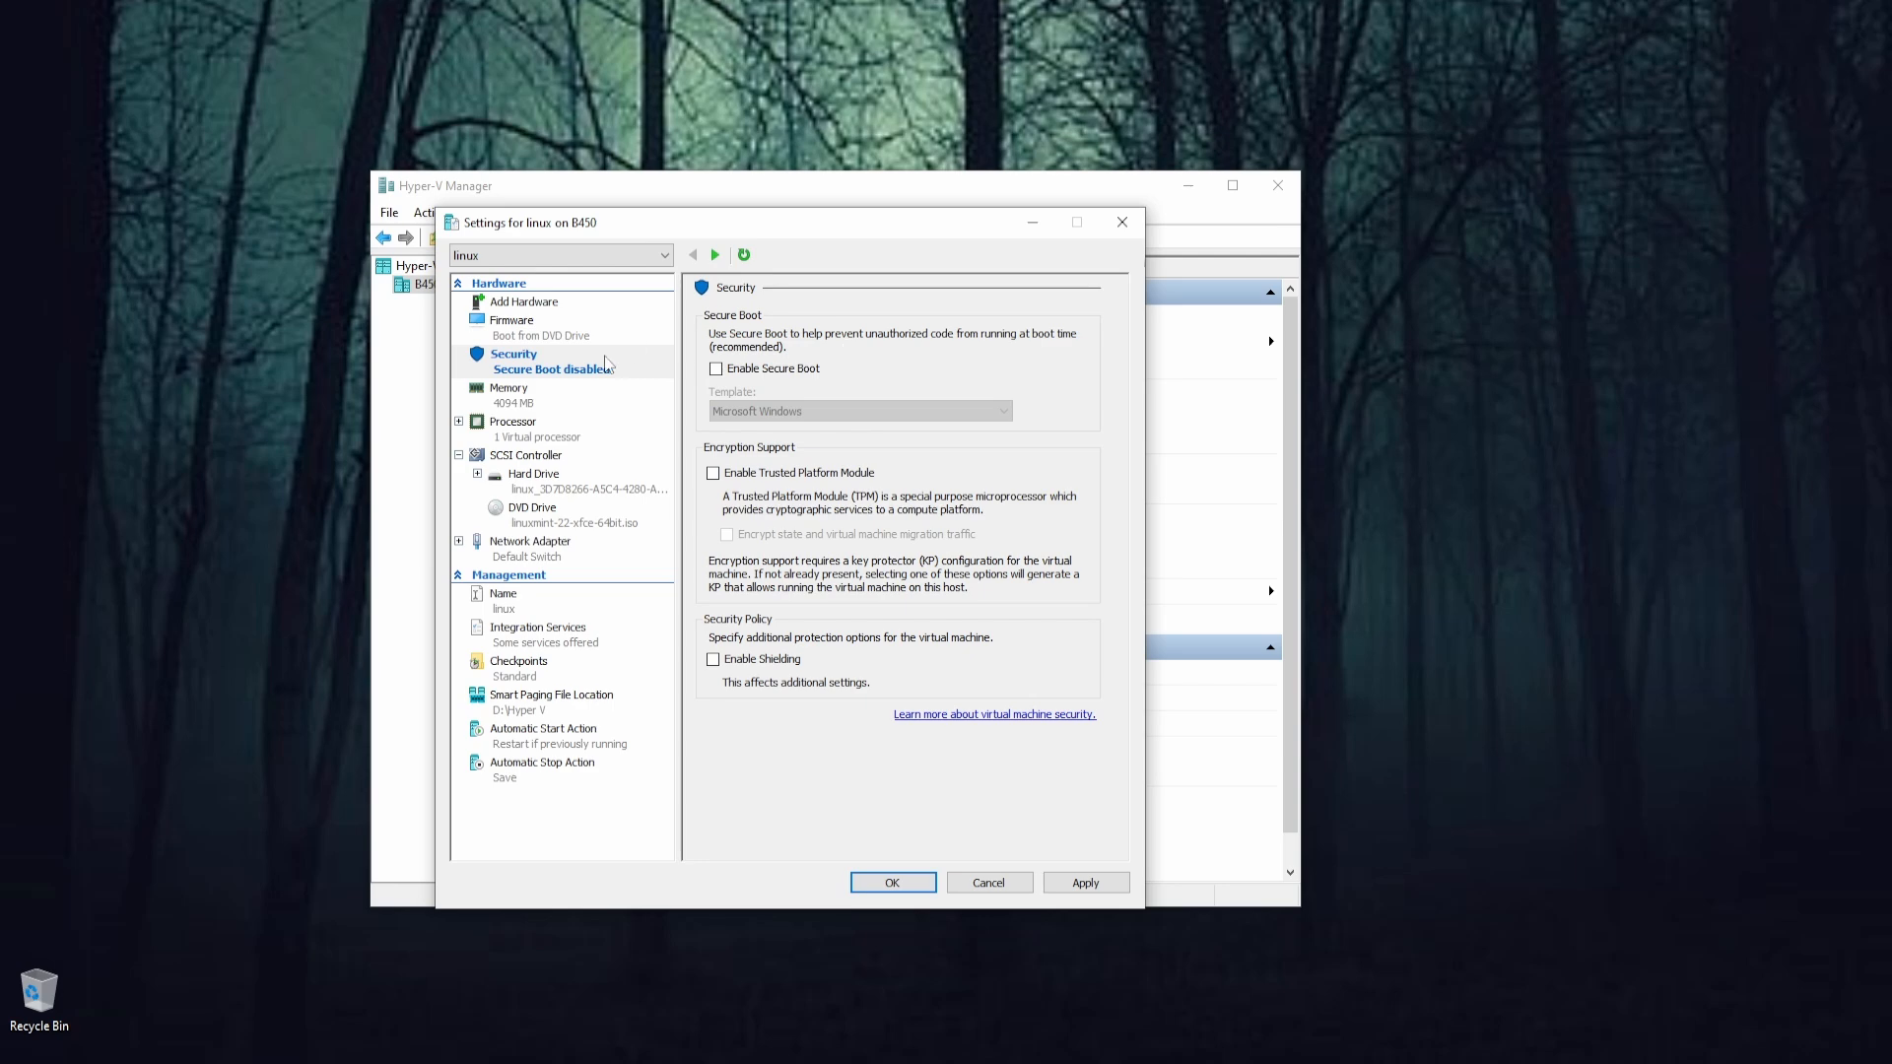
left_click(557, 404)
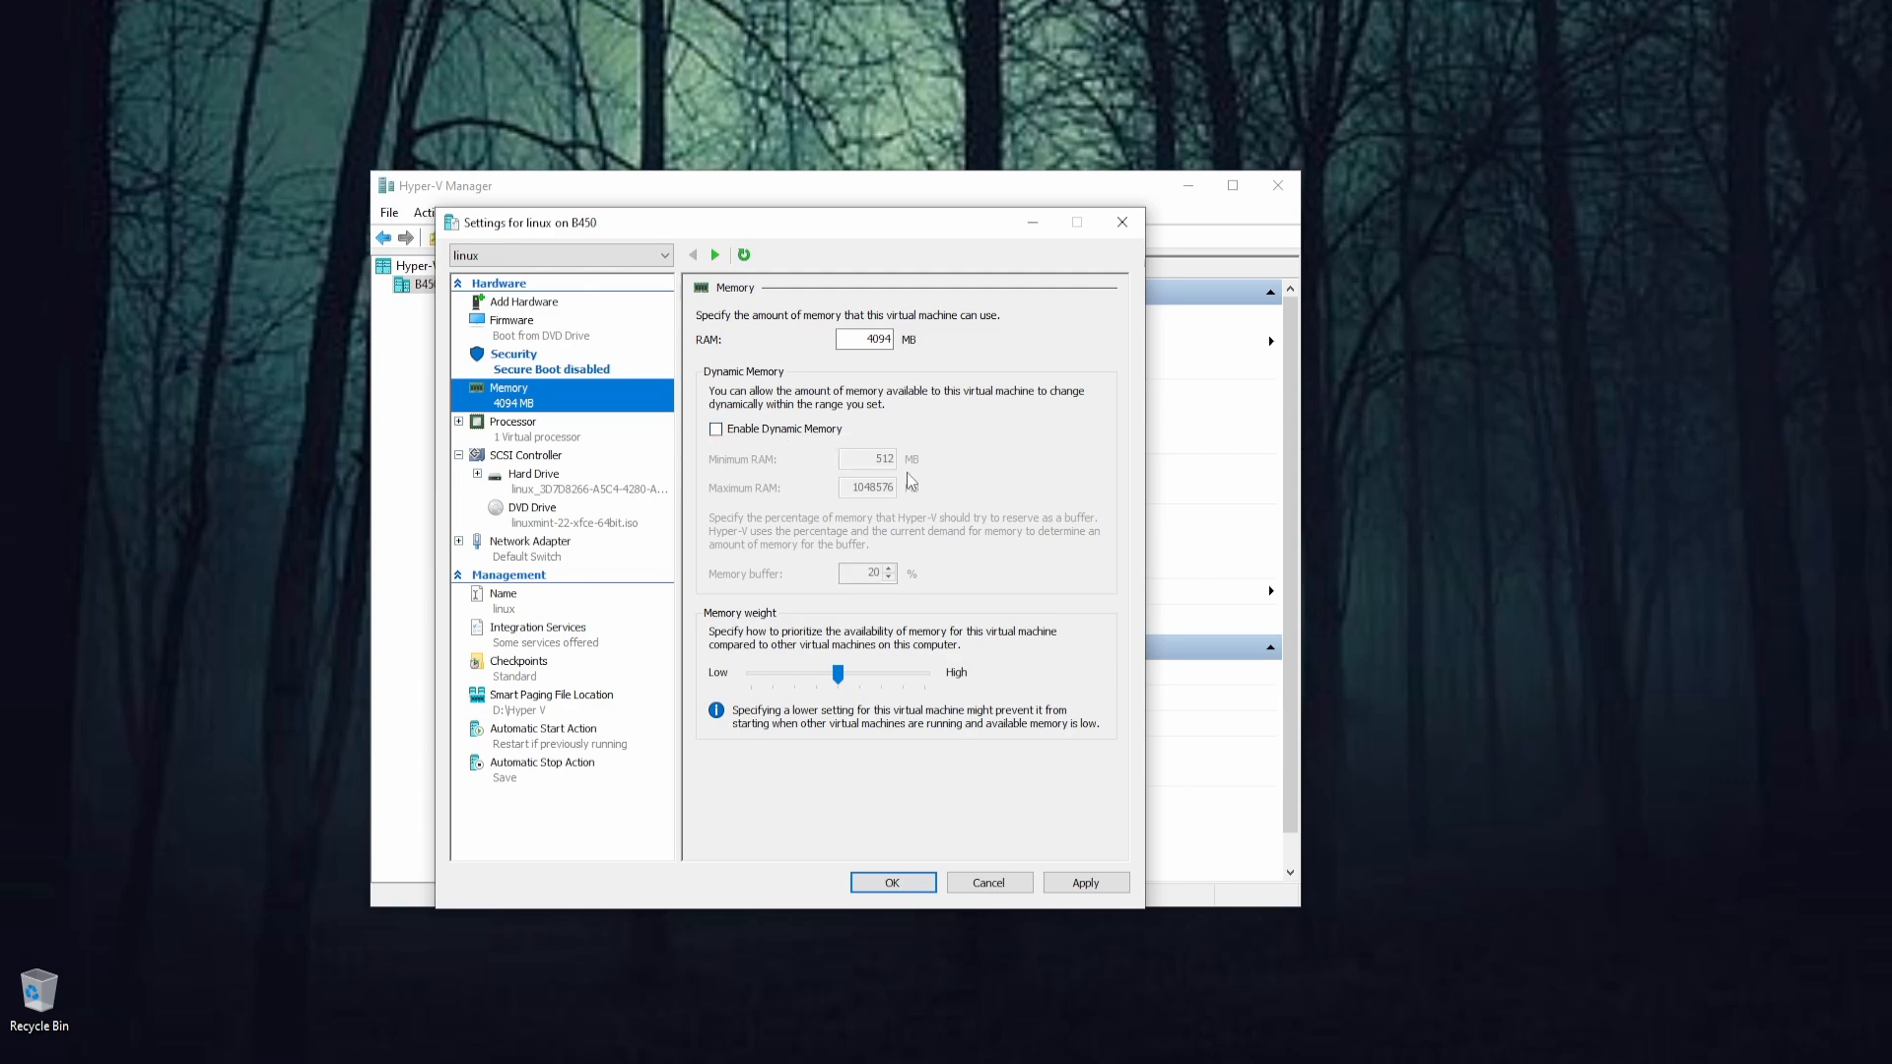
left_click(720, 431)
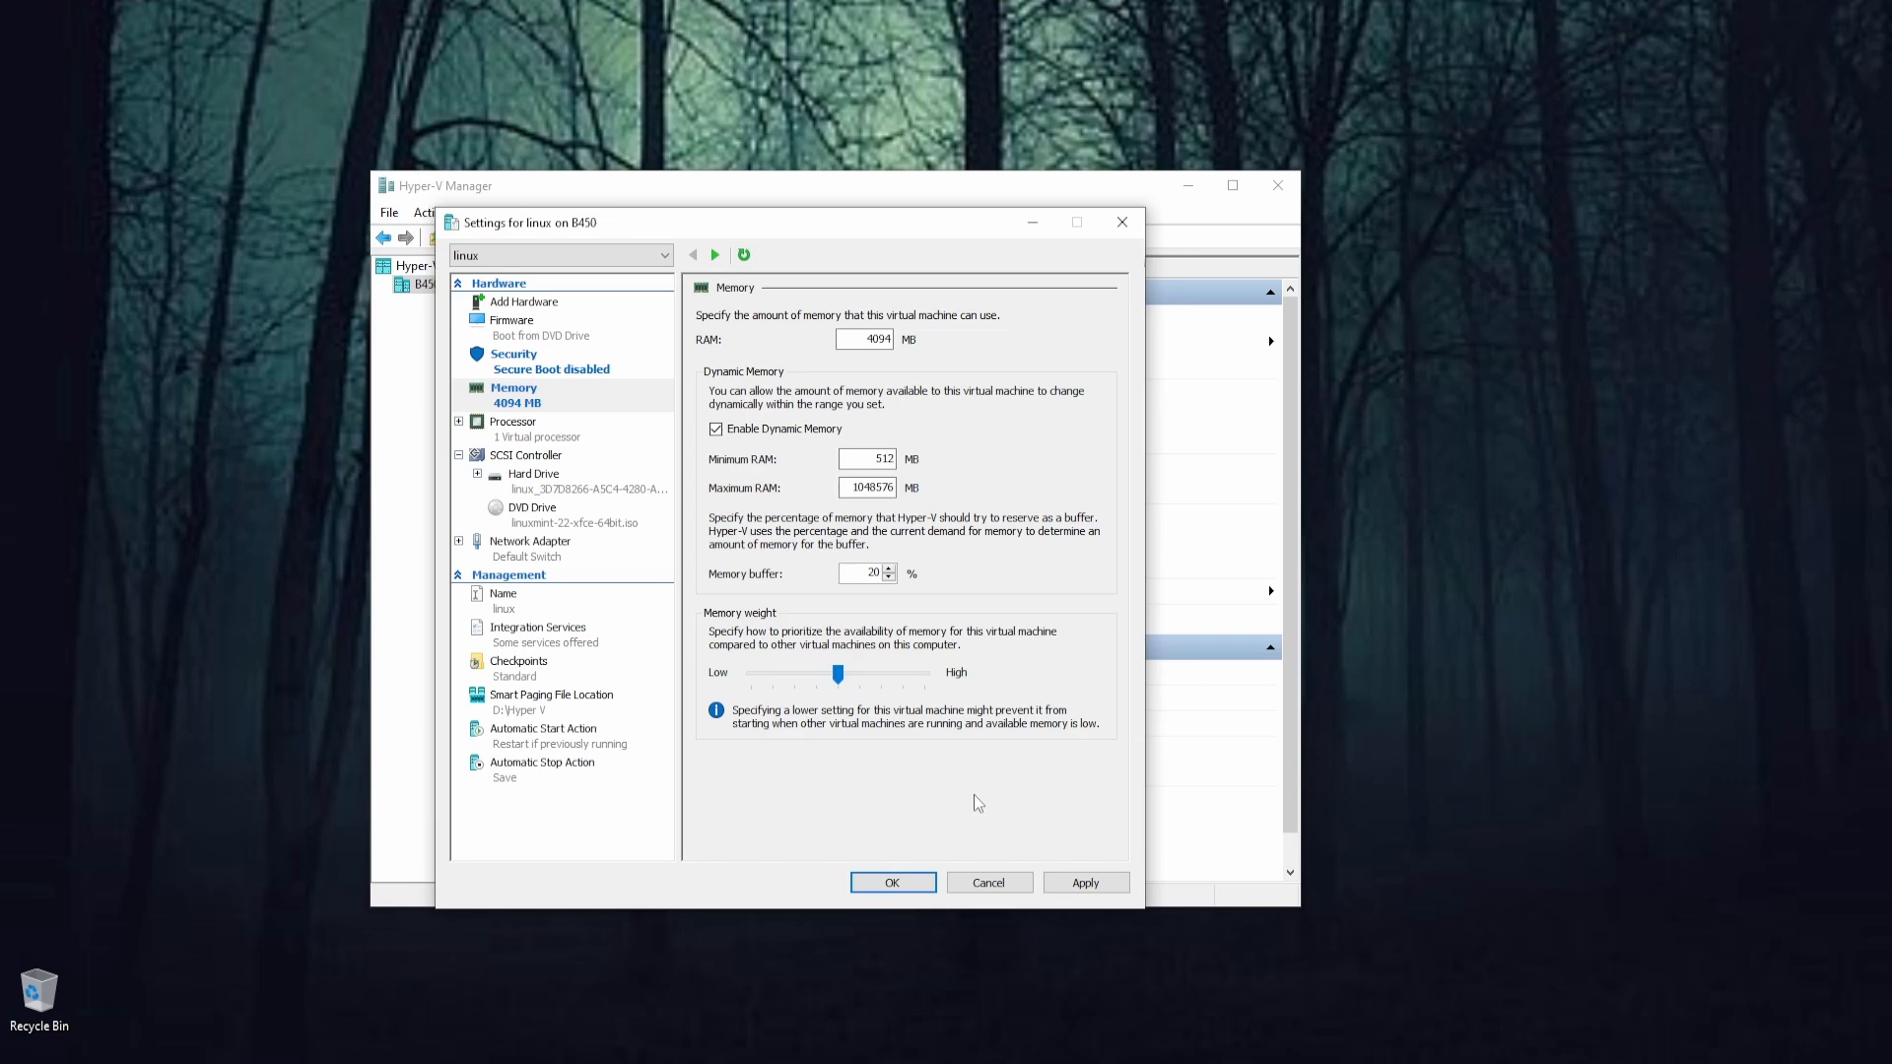
Set the linux virtual machine's number of virtual processors to 2 and its DVD drive media to None
left_click(540, 440)
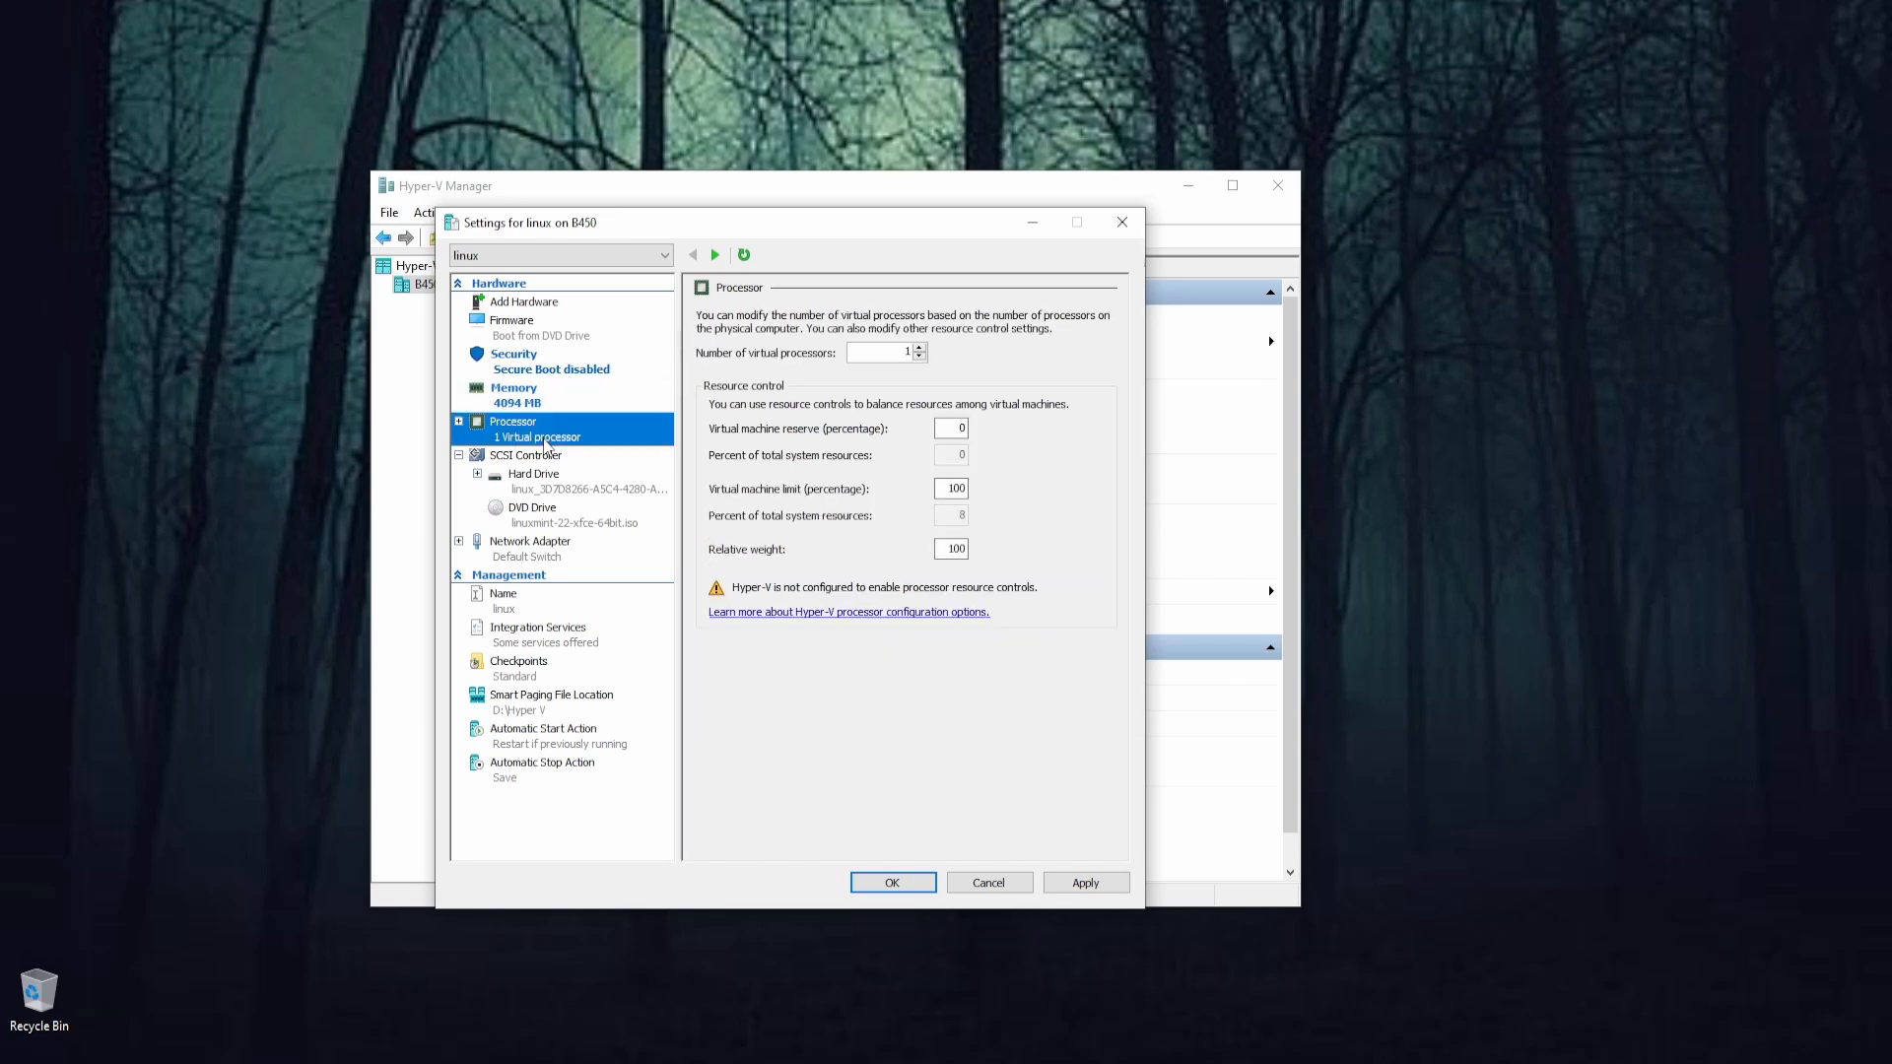
left_click(919, 347)
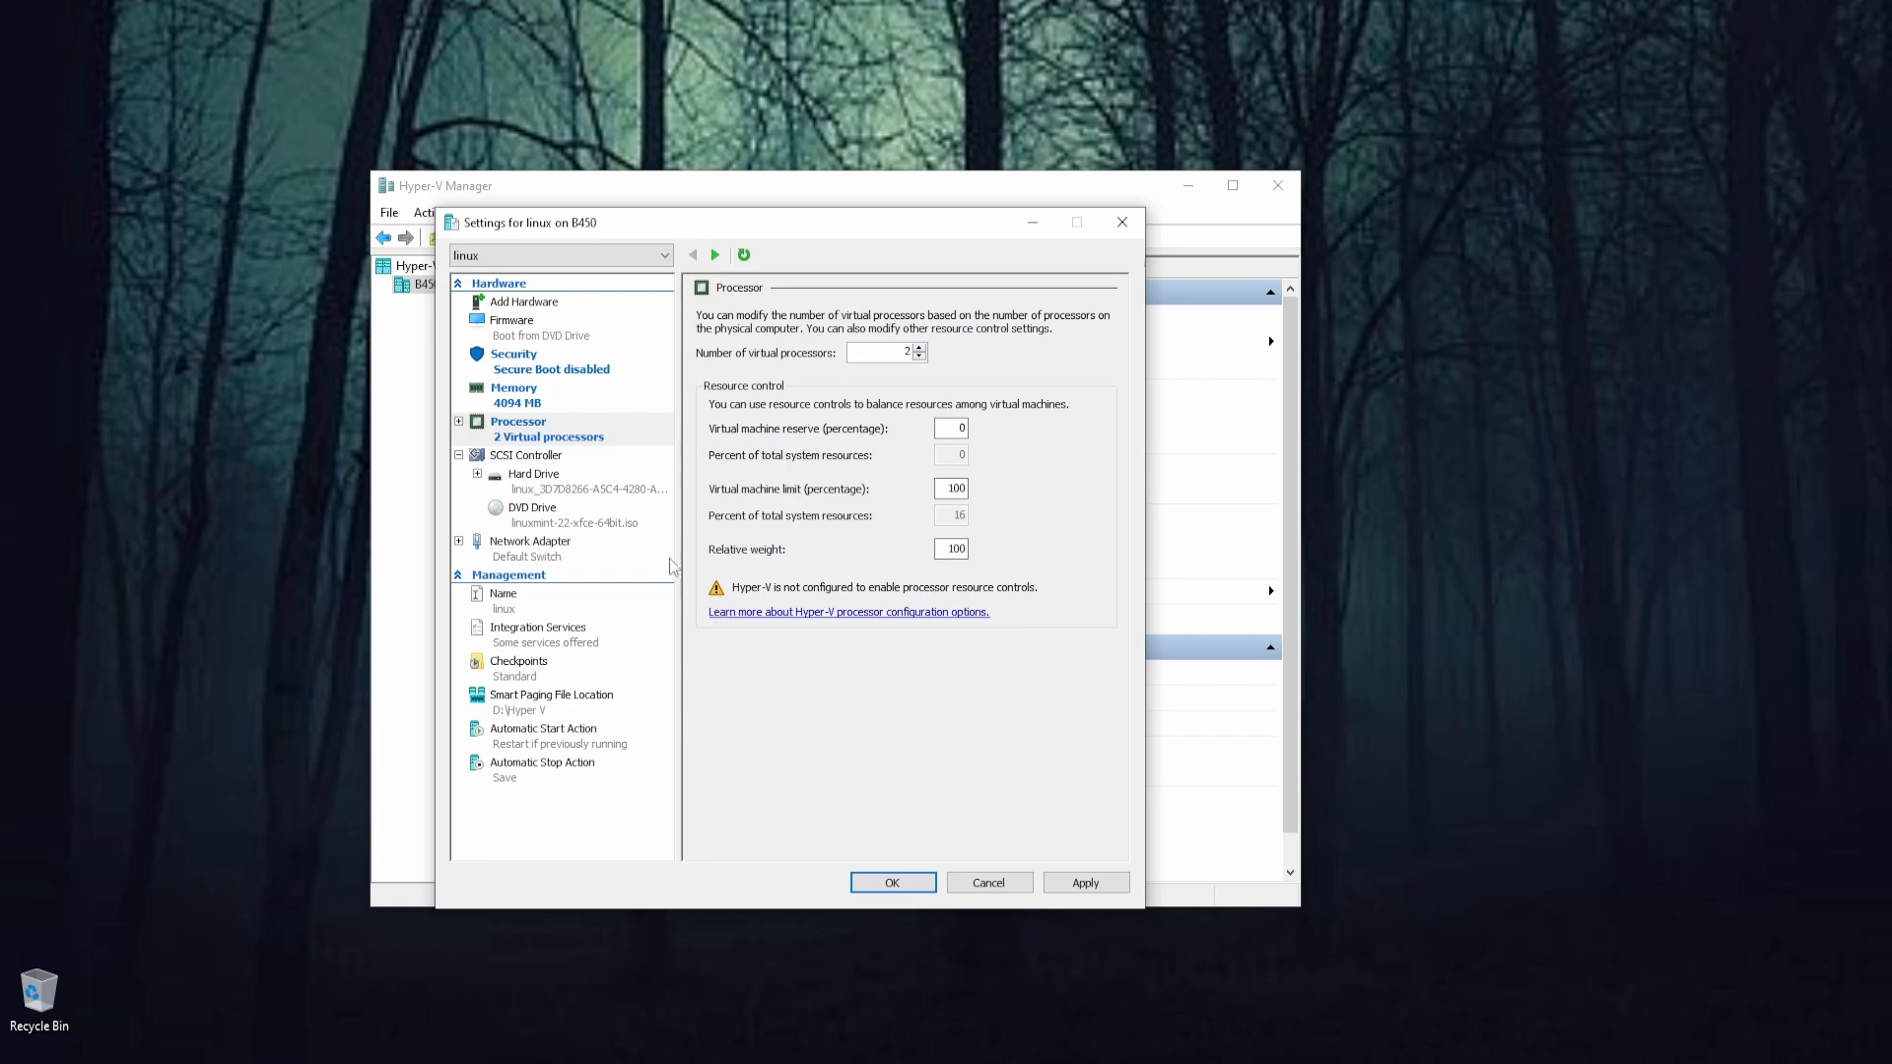
left_click(537, 480)
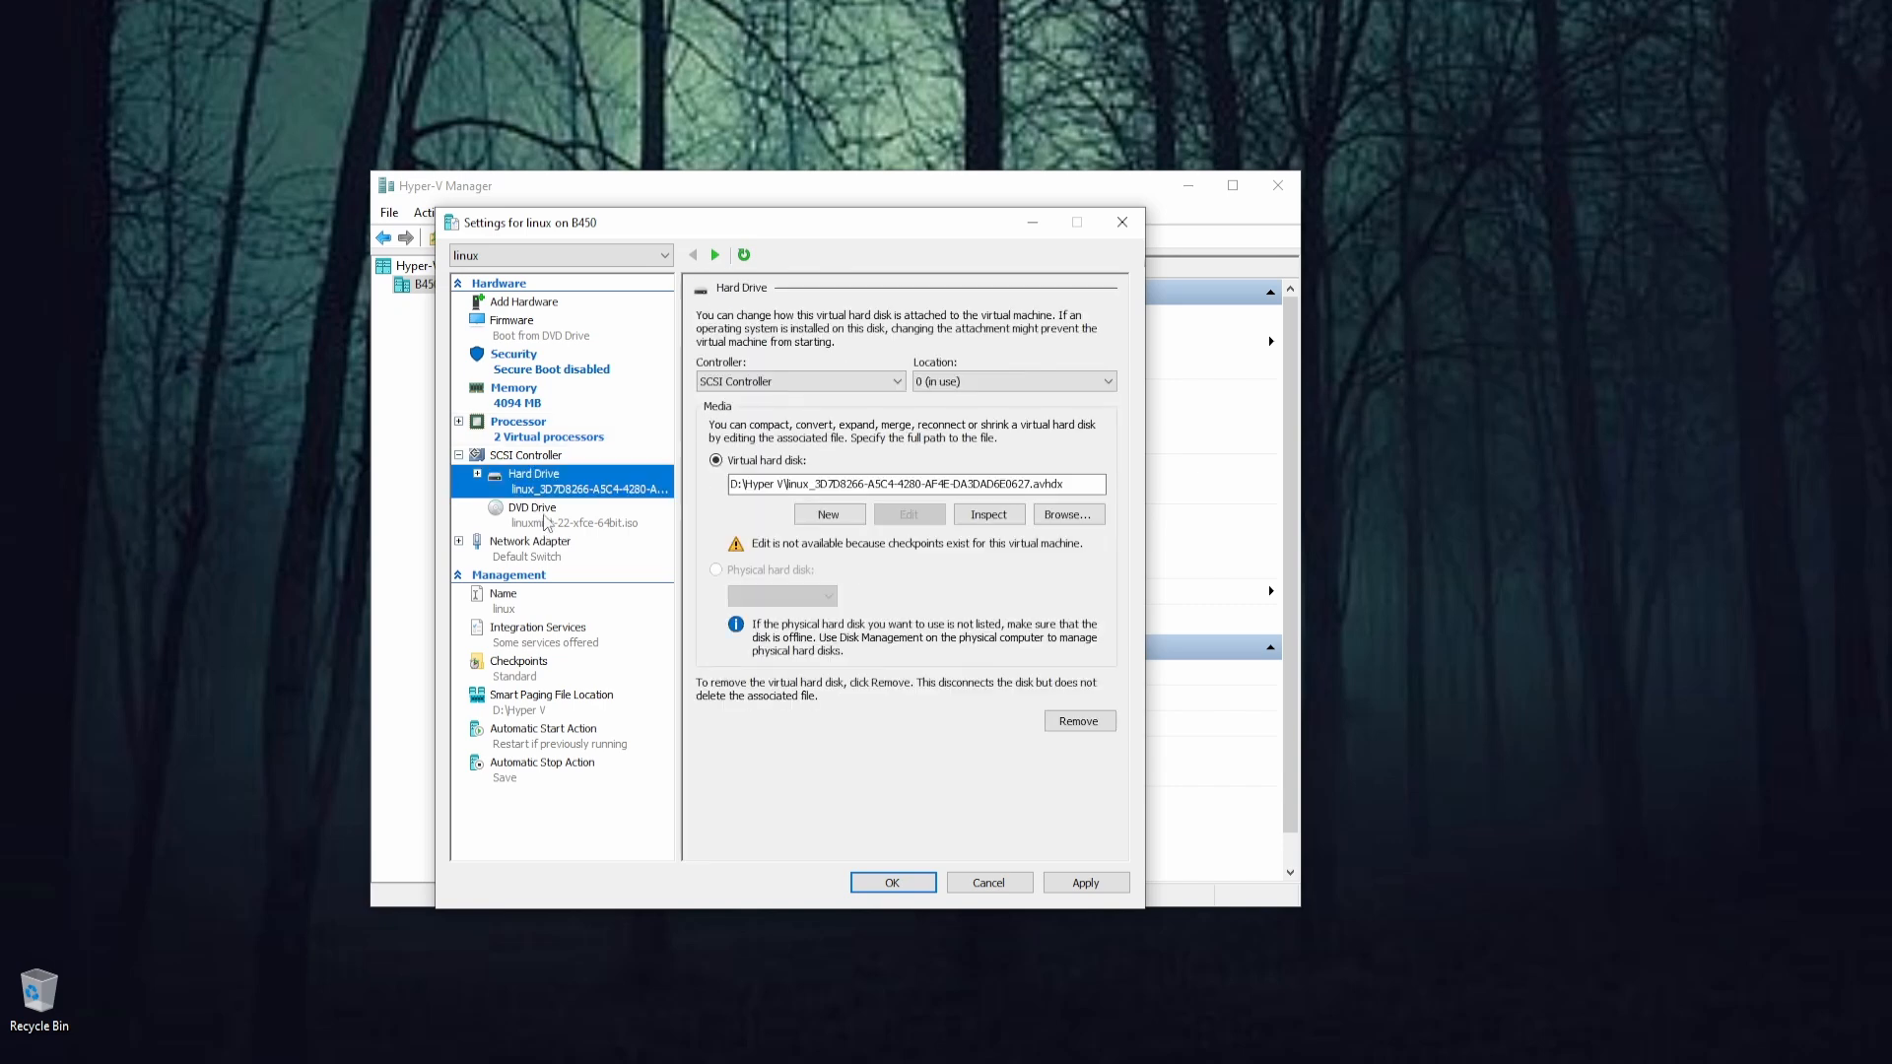
left_click(537, 517)
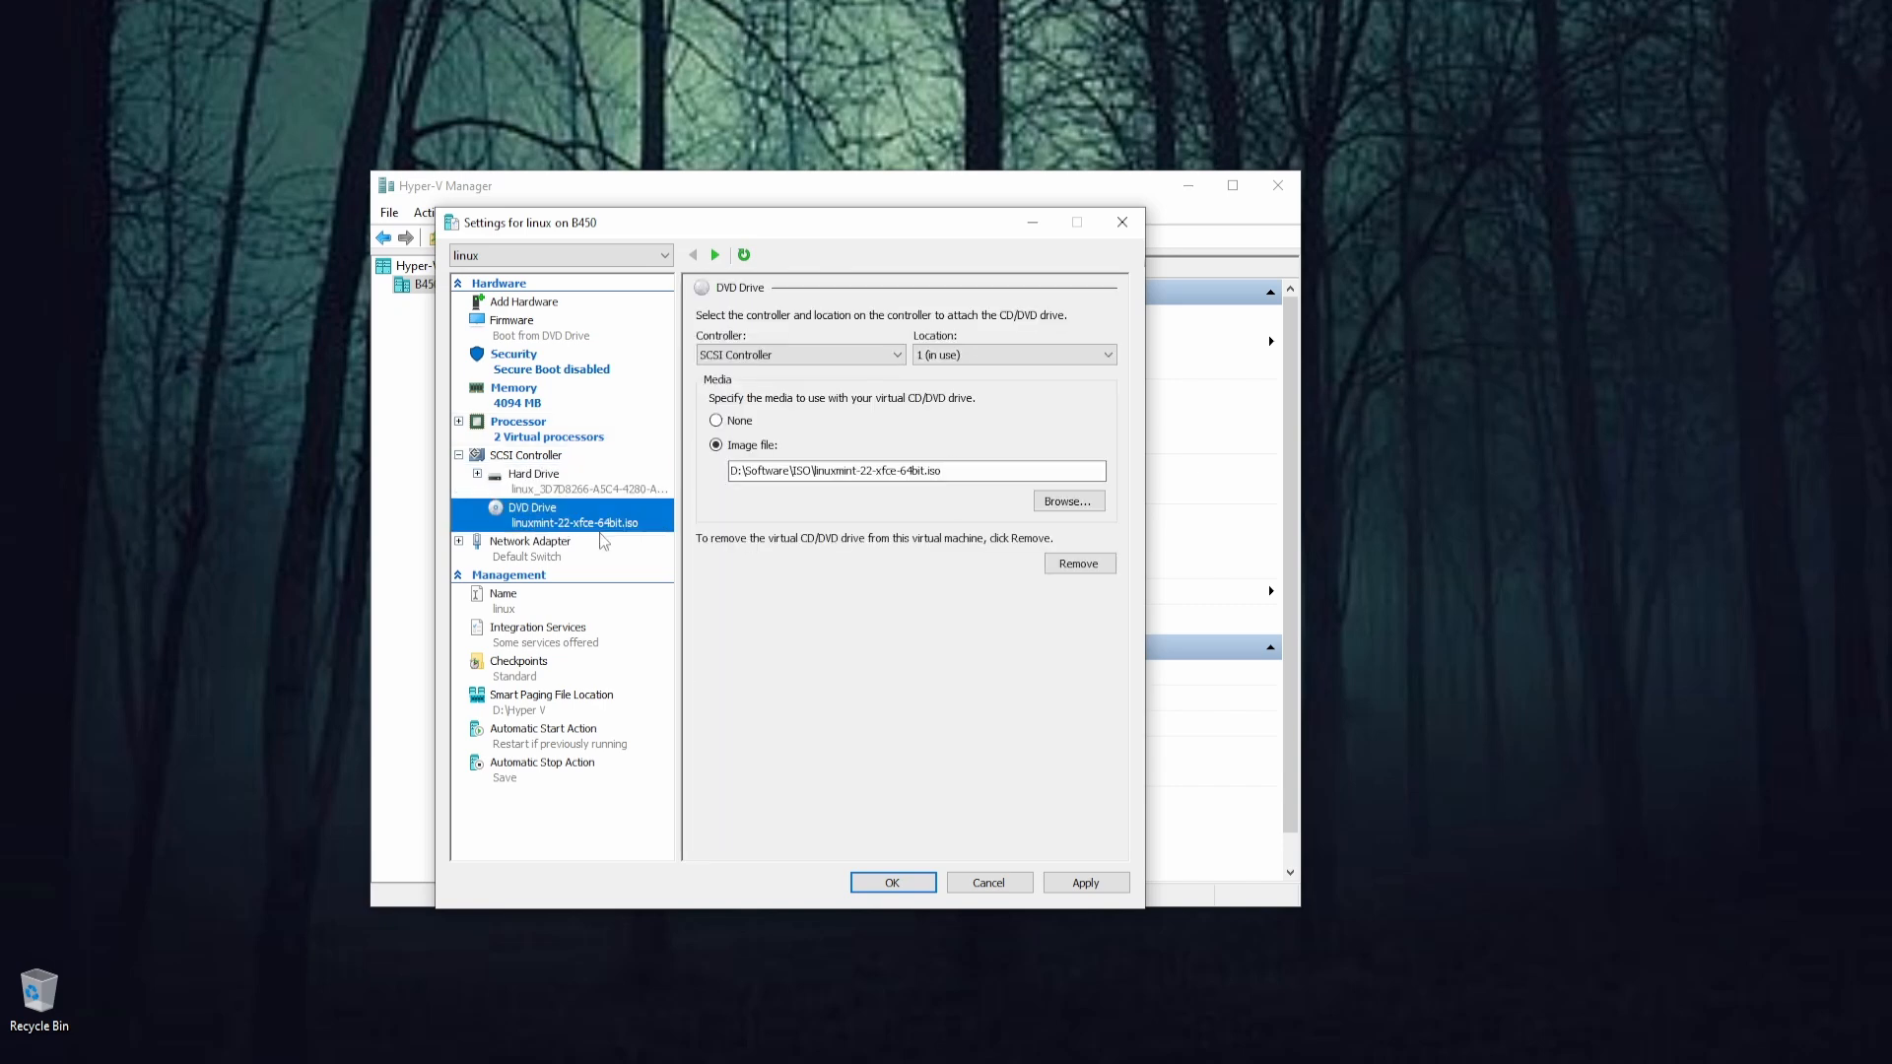
left_click(731, 421)
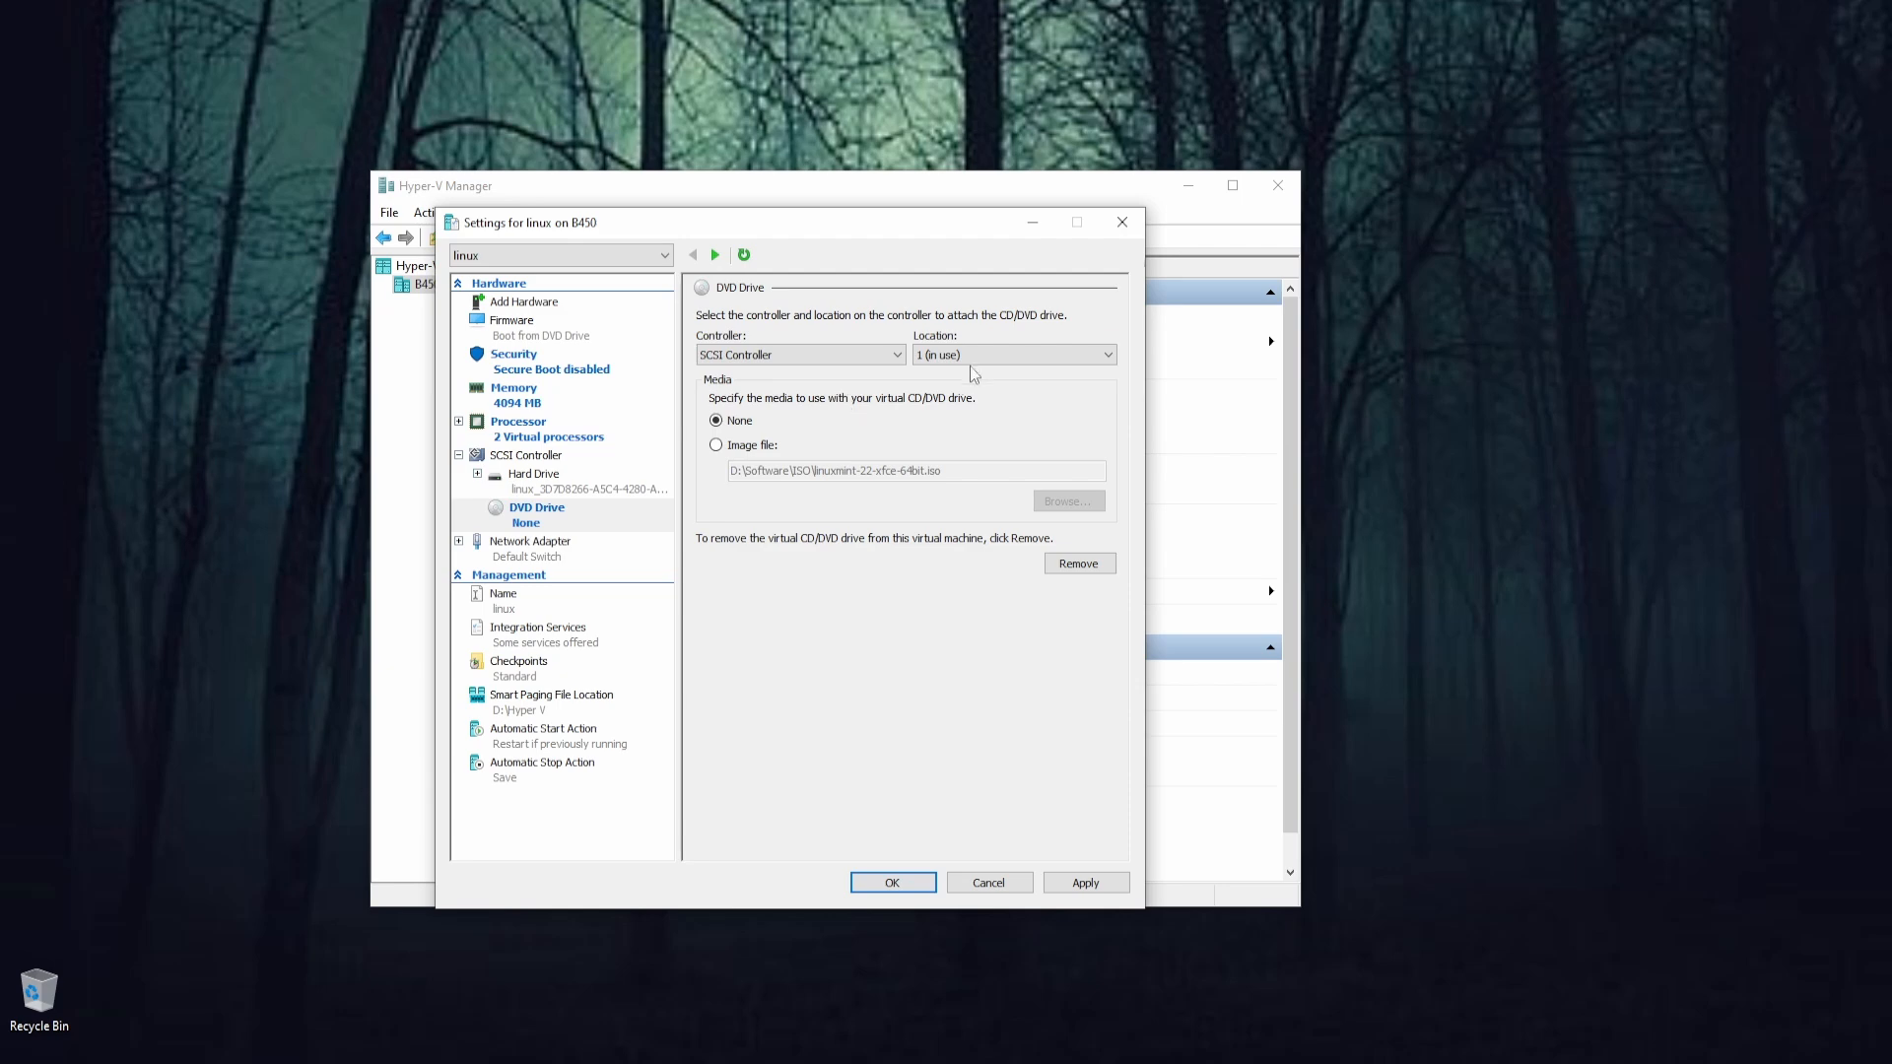
Set the linux virtual machine's DVD drive to the image file linuxmint-22-xfce-64bit.iso, check the network adapter, and save the settings
left_click(715, 447)
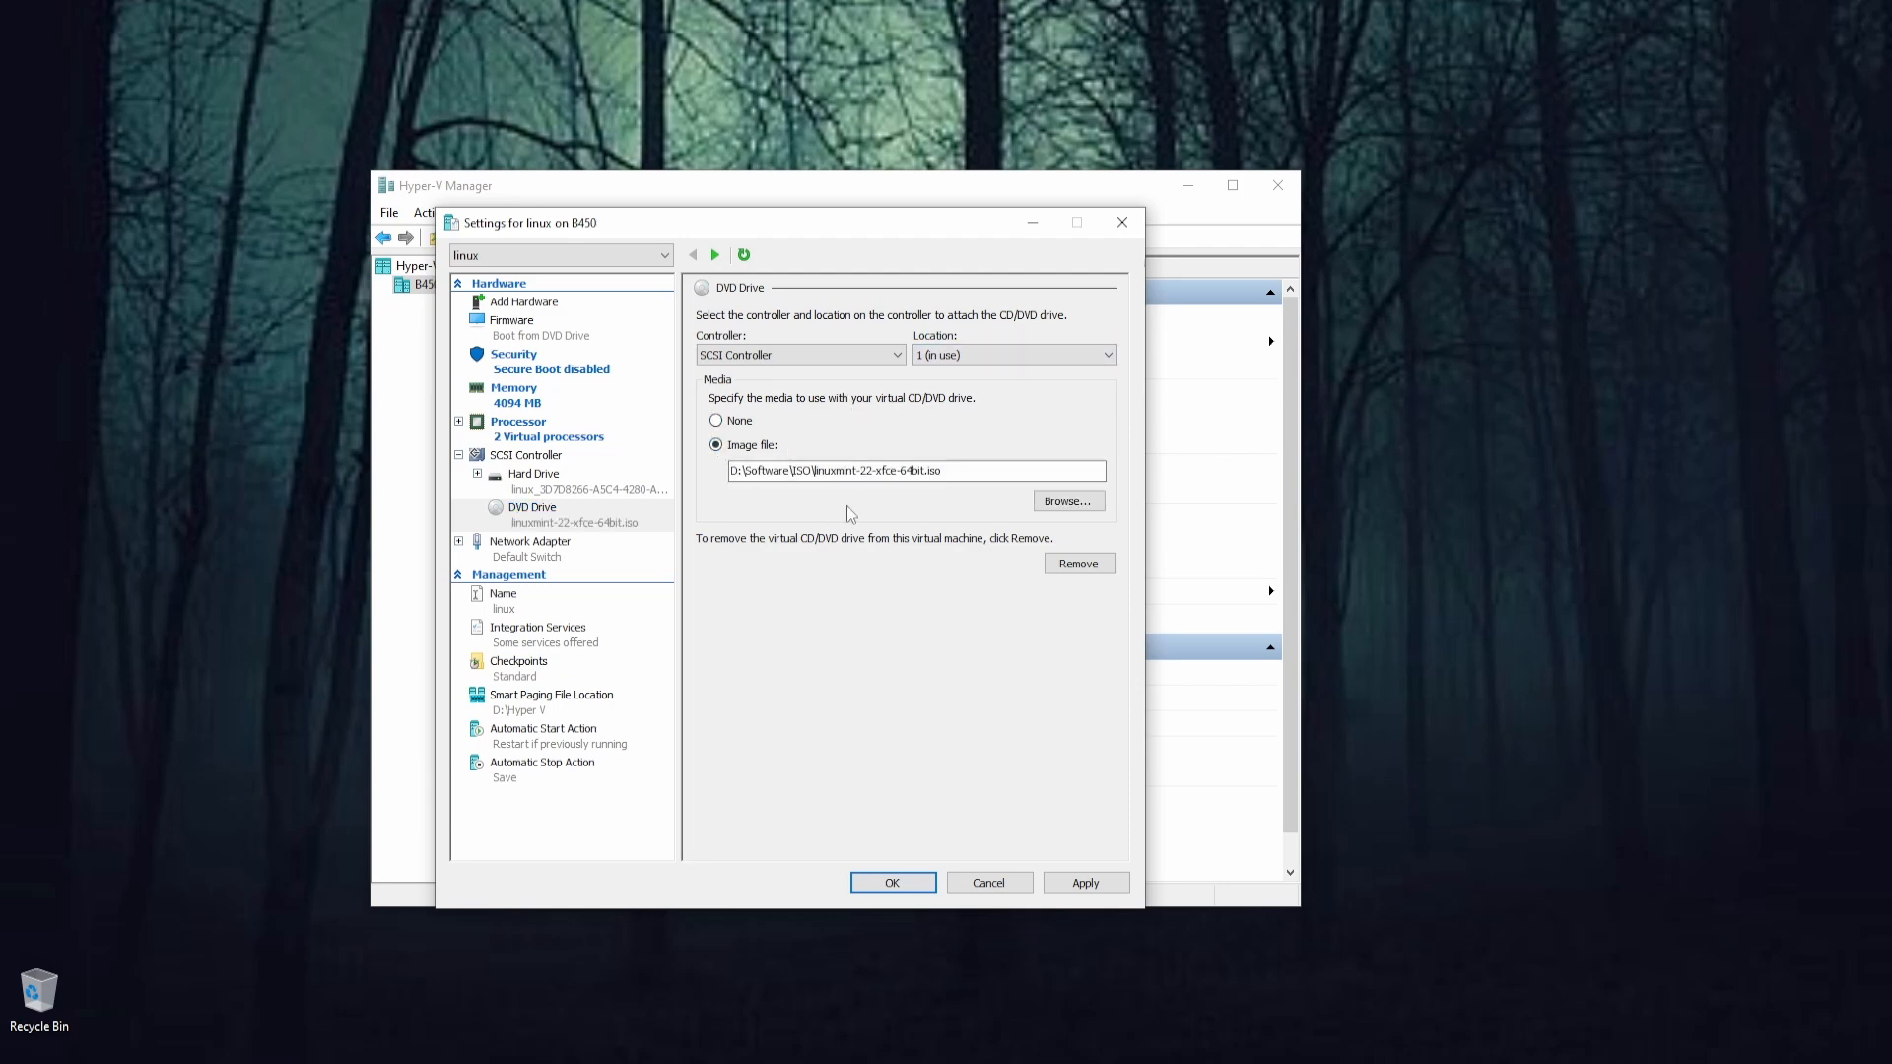
left_click(1068, 501)
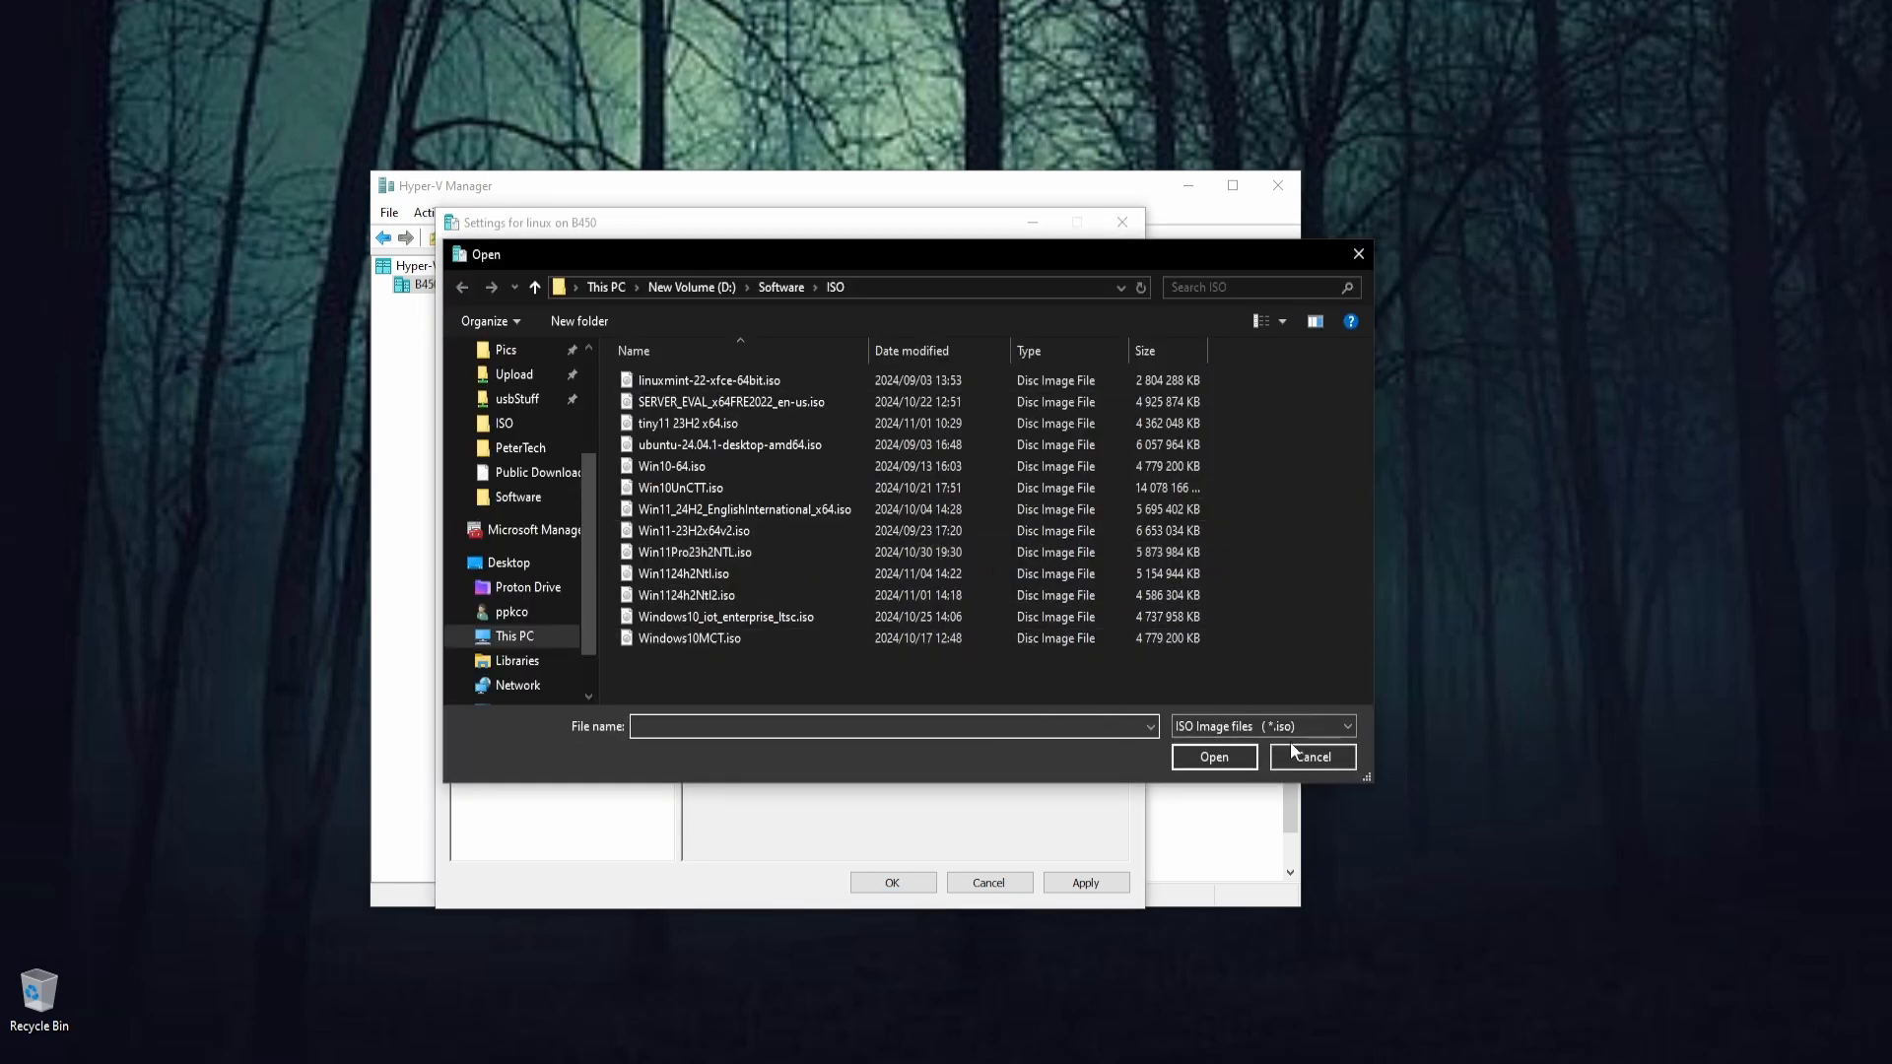
left_click(1294, 752)
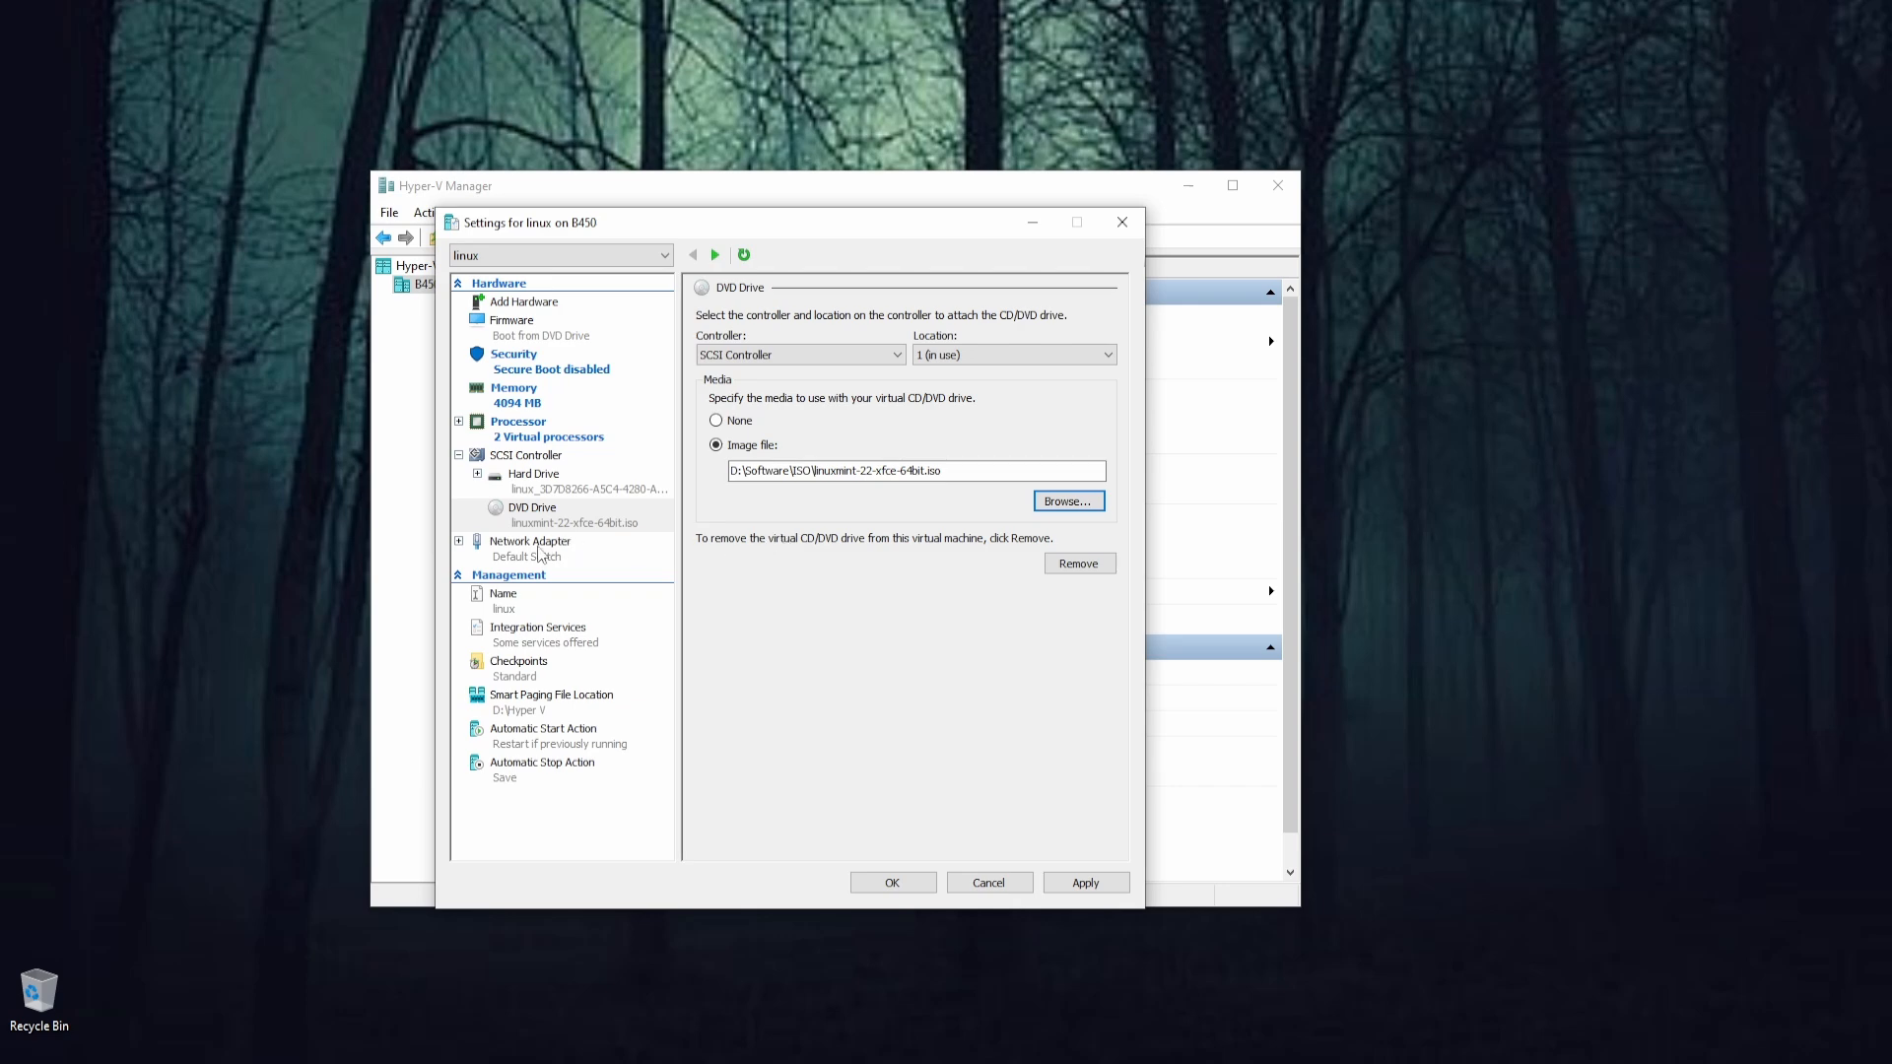
left_click(540, 553)
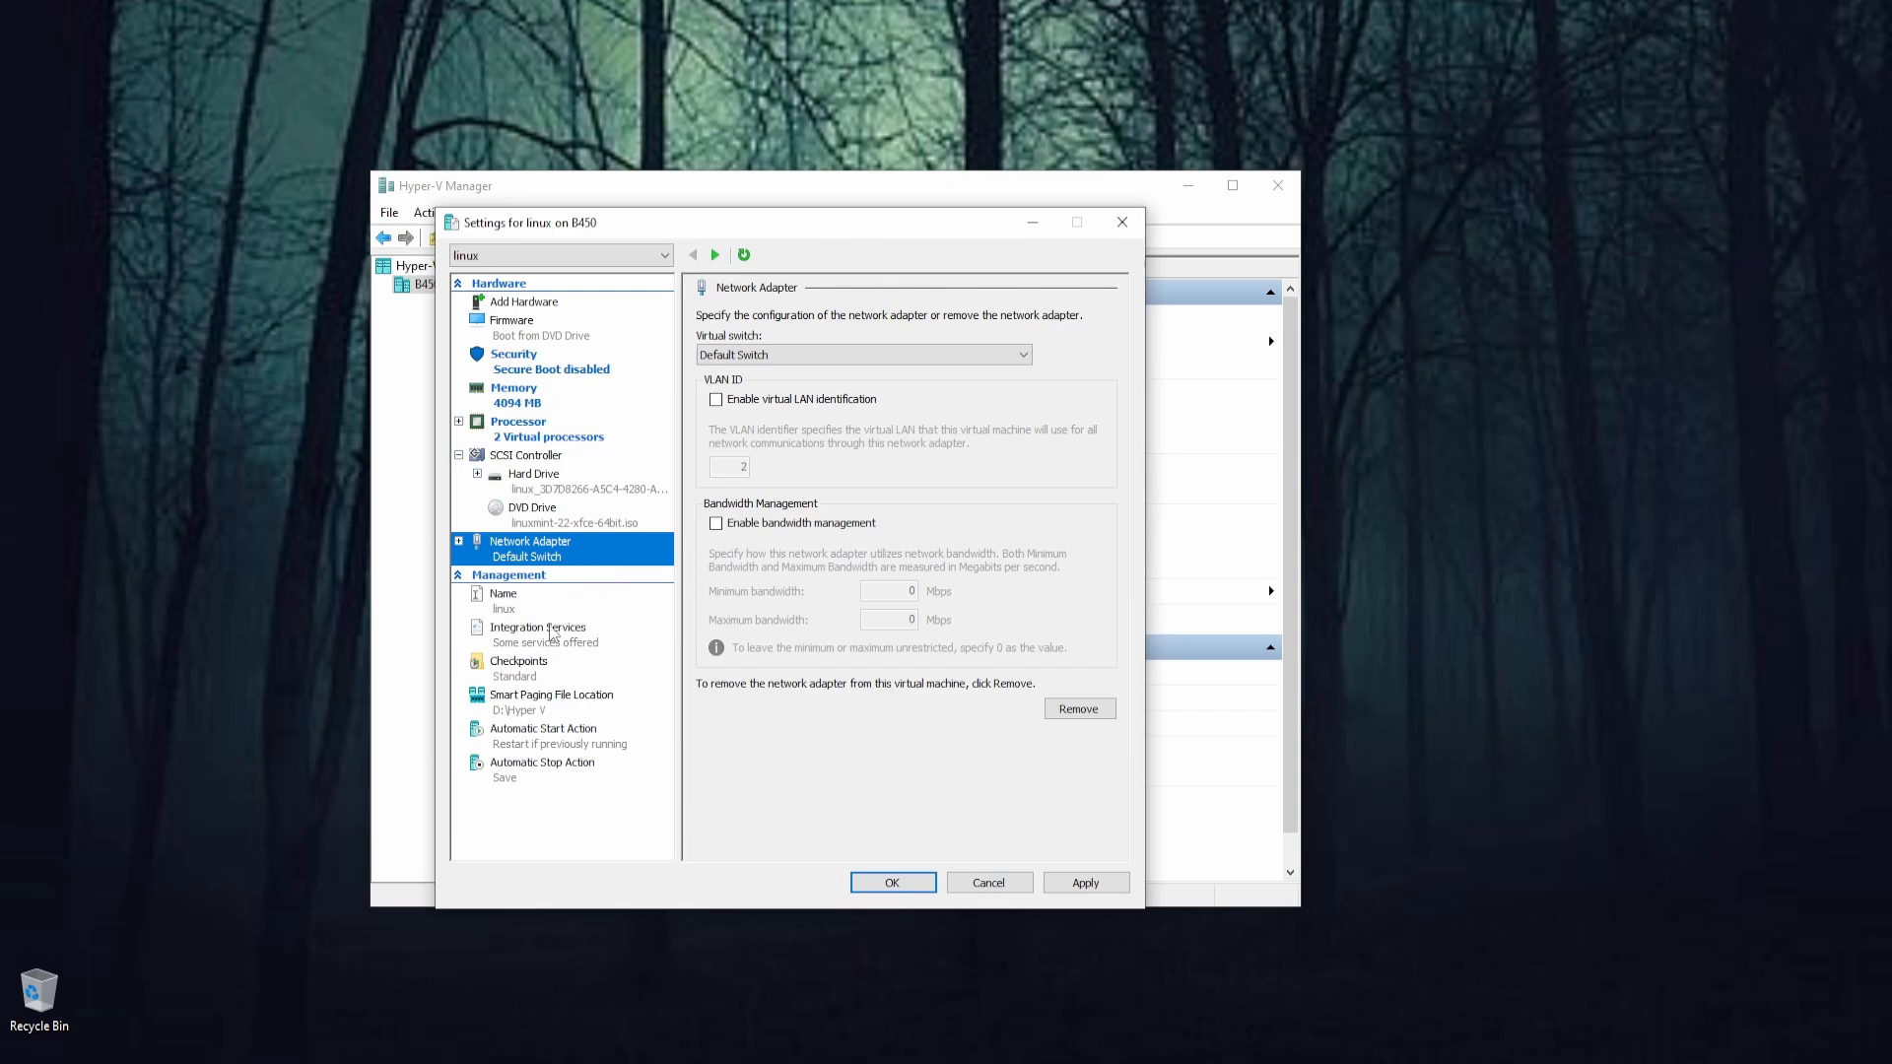
left_click(1050, 883)
left_click(892, 882)
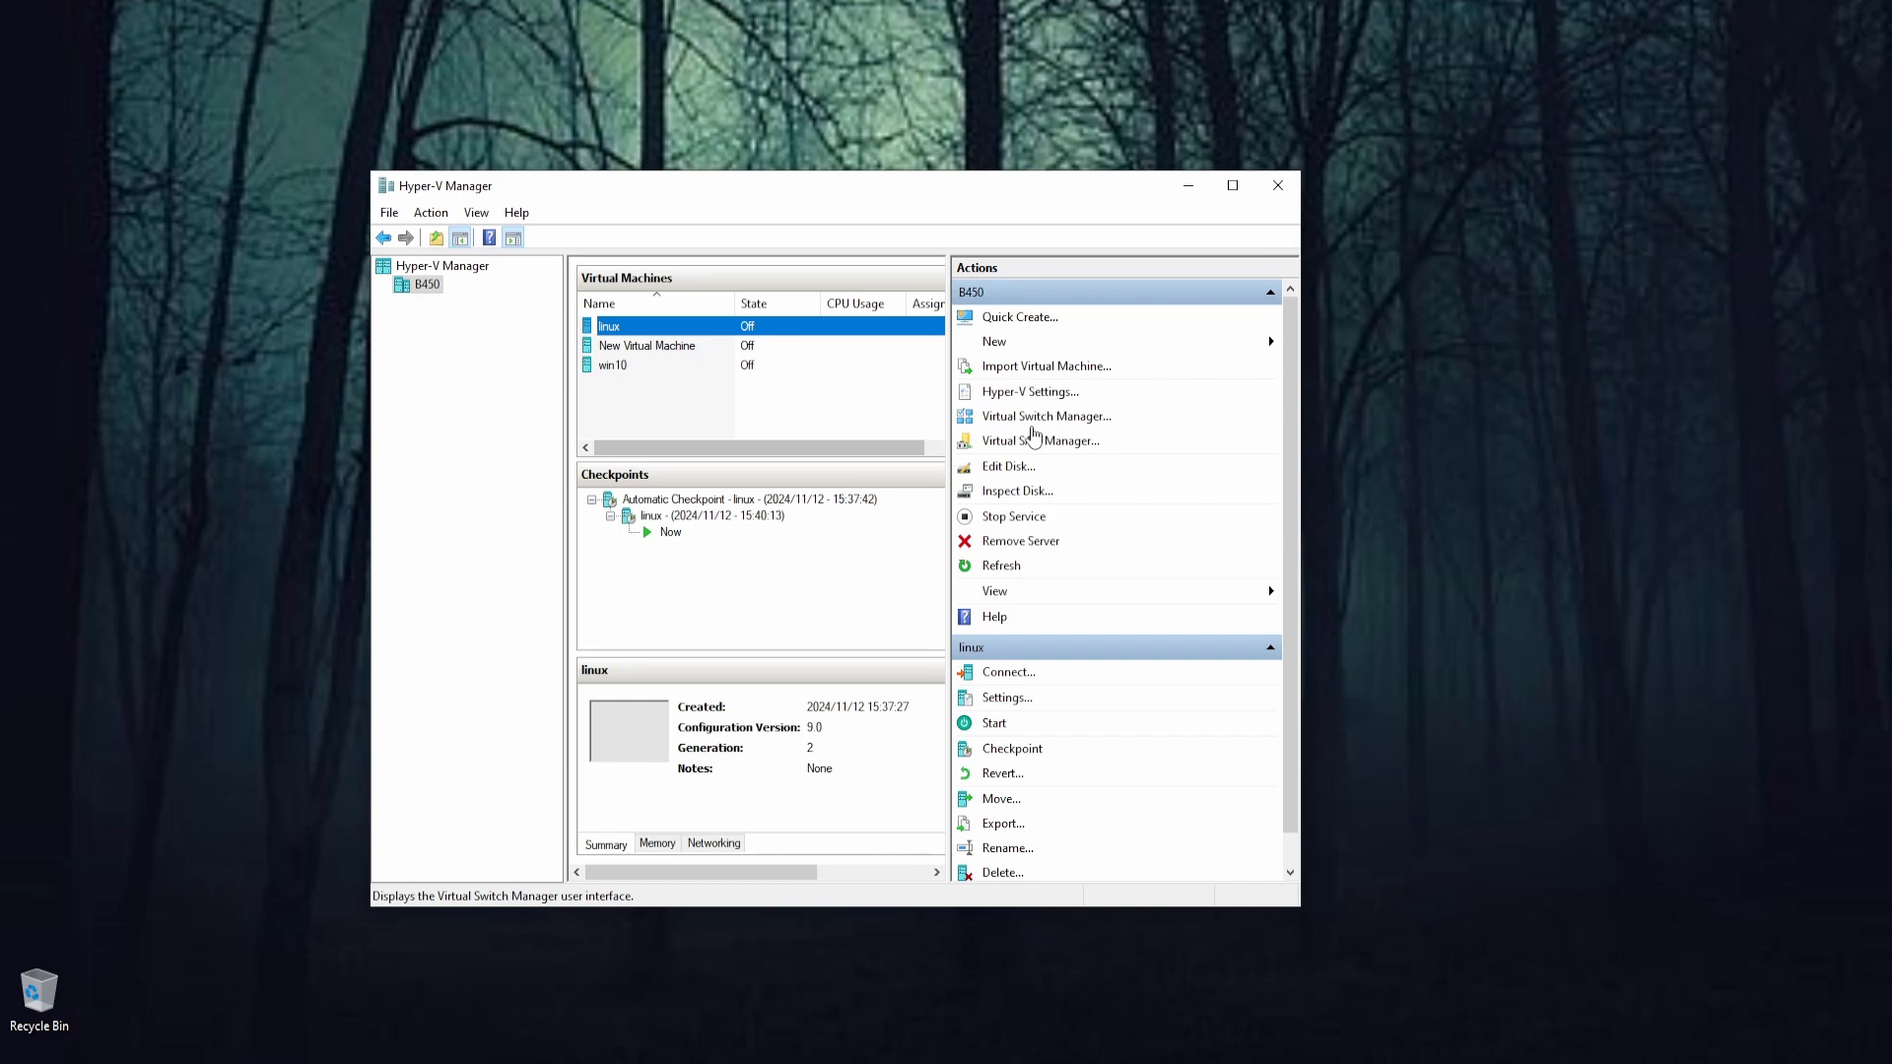
Examine the Default Switch, the virtual switch creation options and New Virtual Switch's external network adapter choices in the Virtual Switch Manager
left_click(1033, 426)
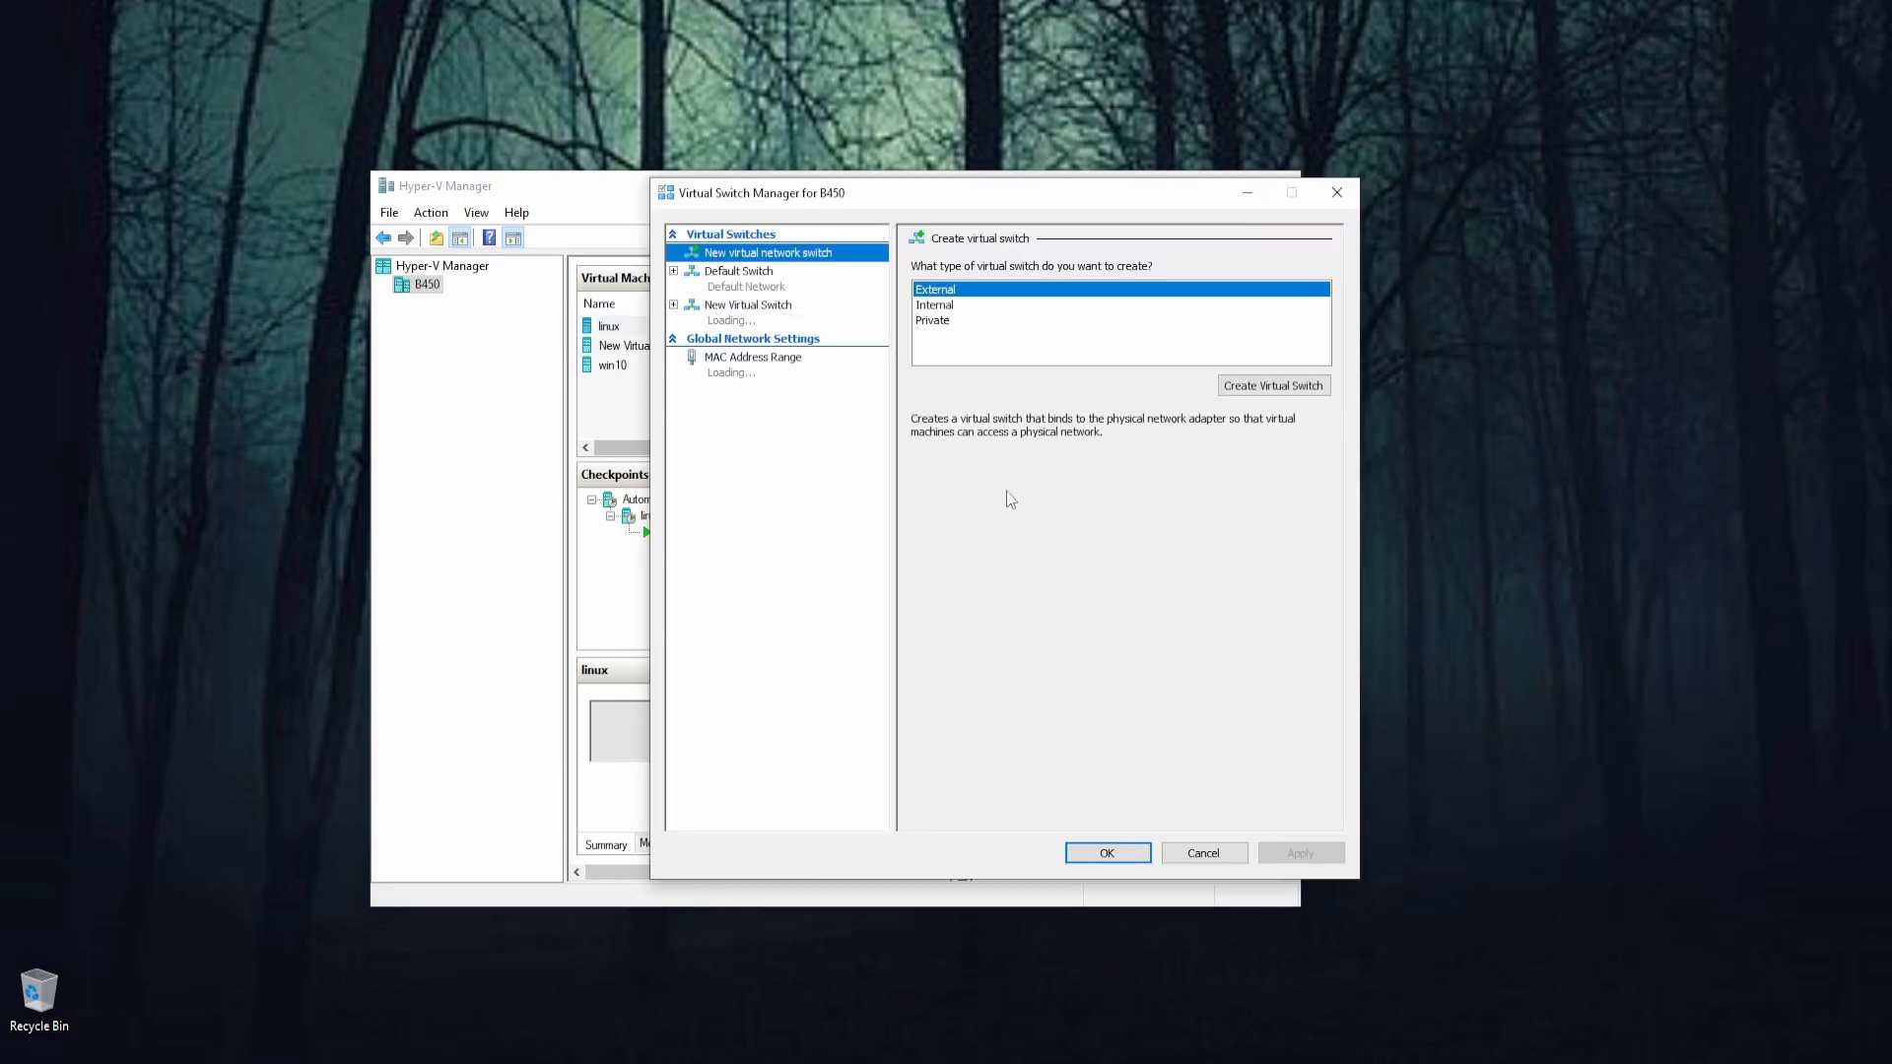
left_click(731, 311)
left_click(764, 291)
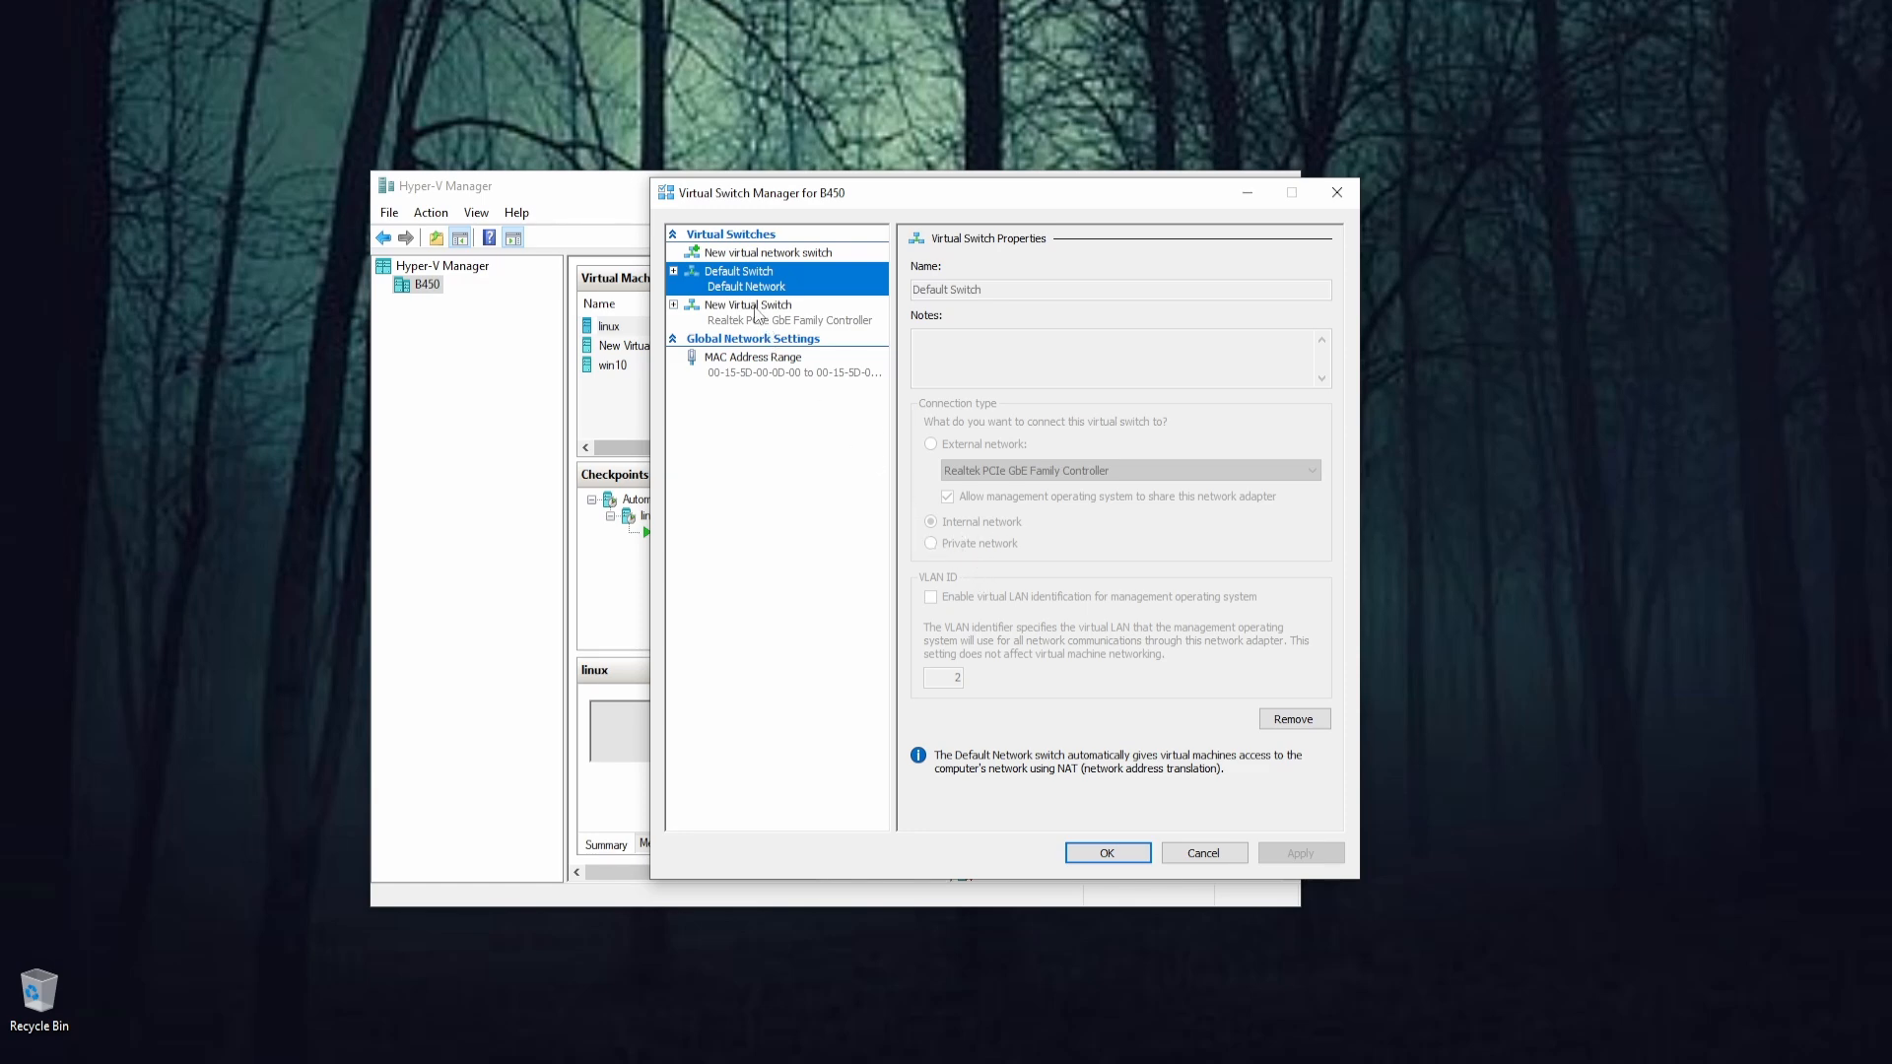
left_click(752, 258)
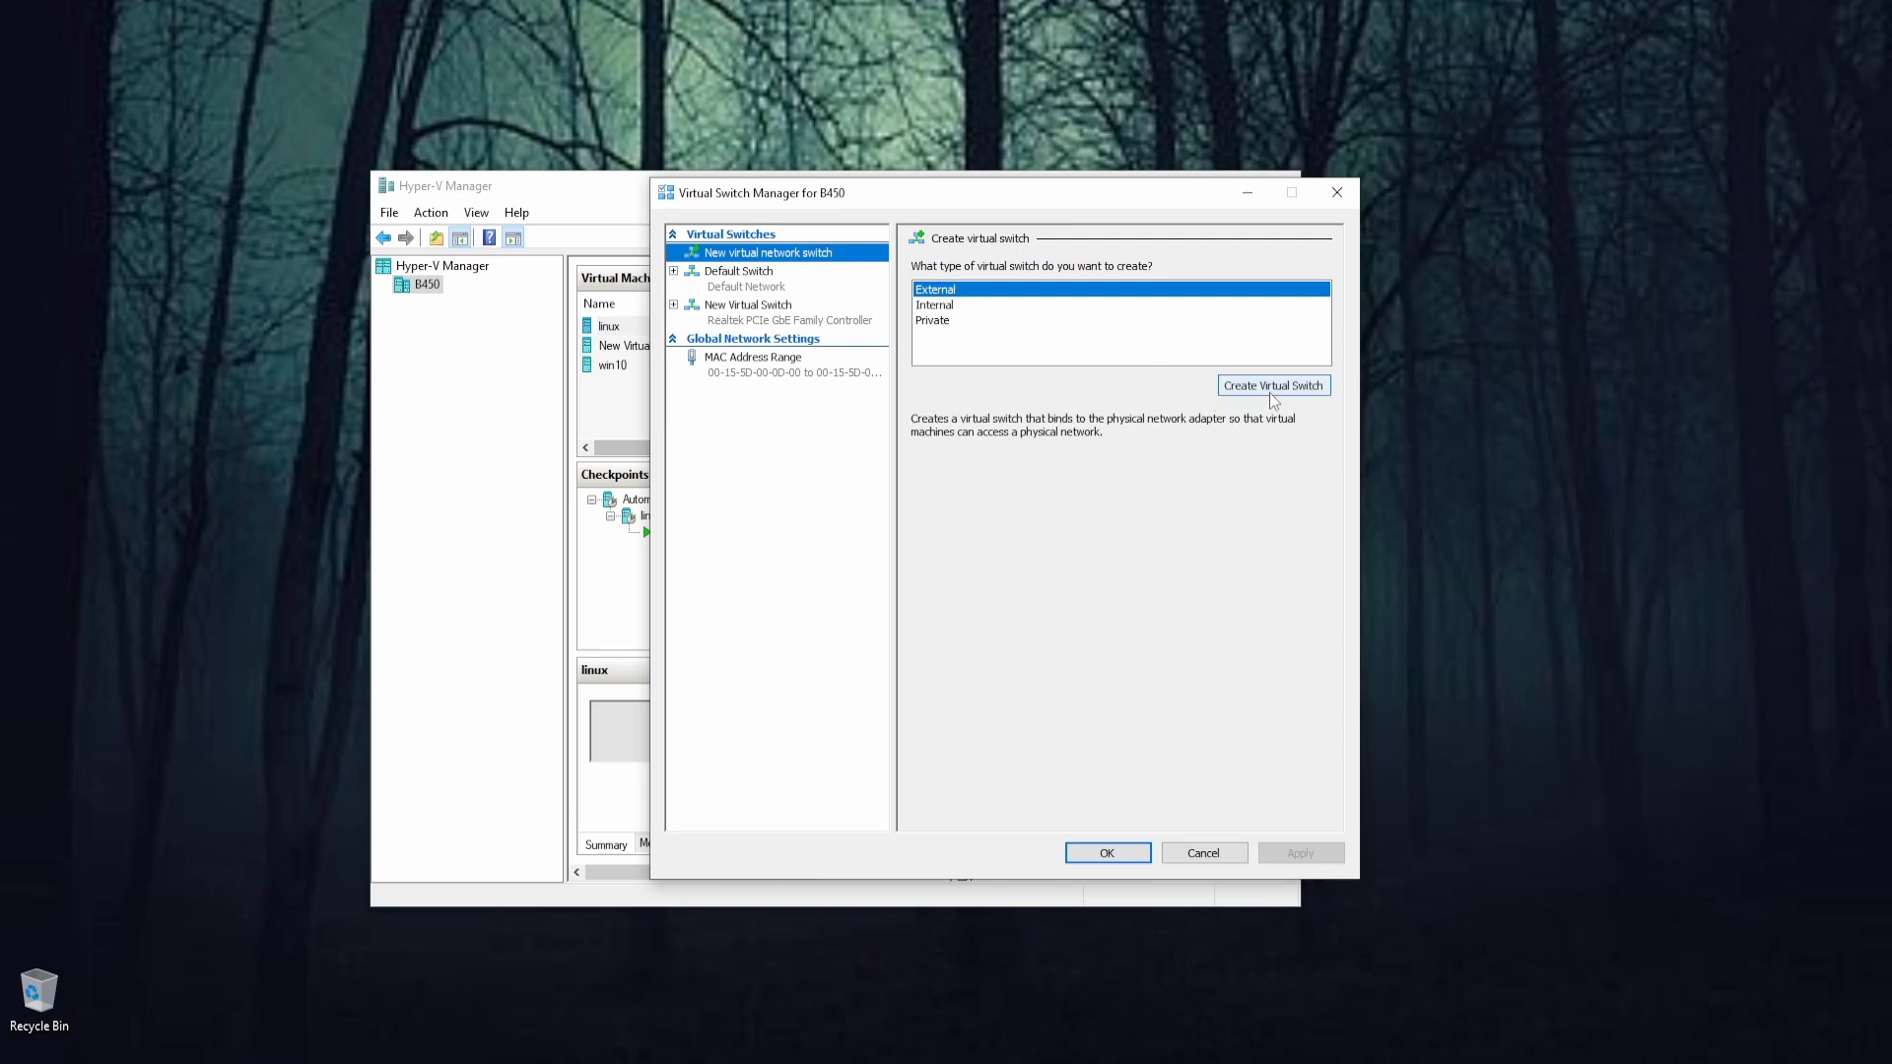
left_click(746, 324)
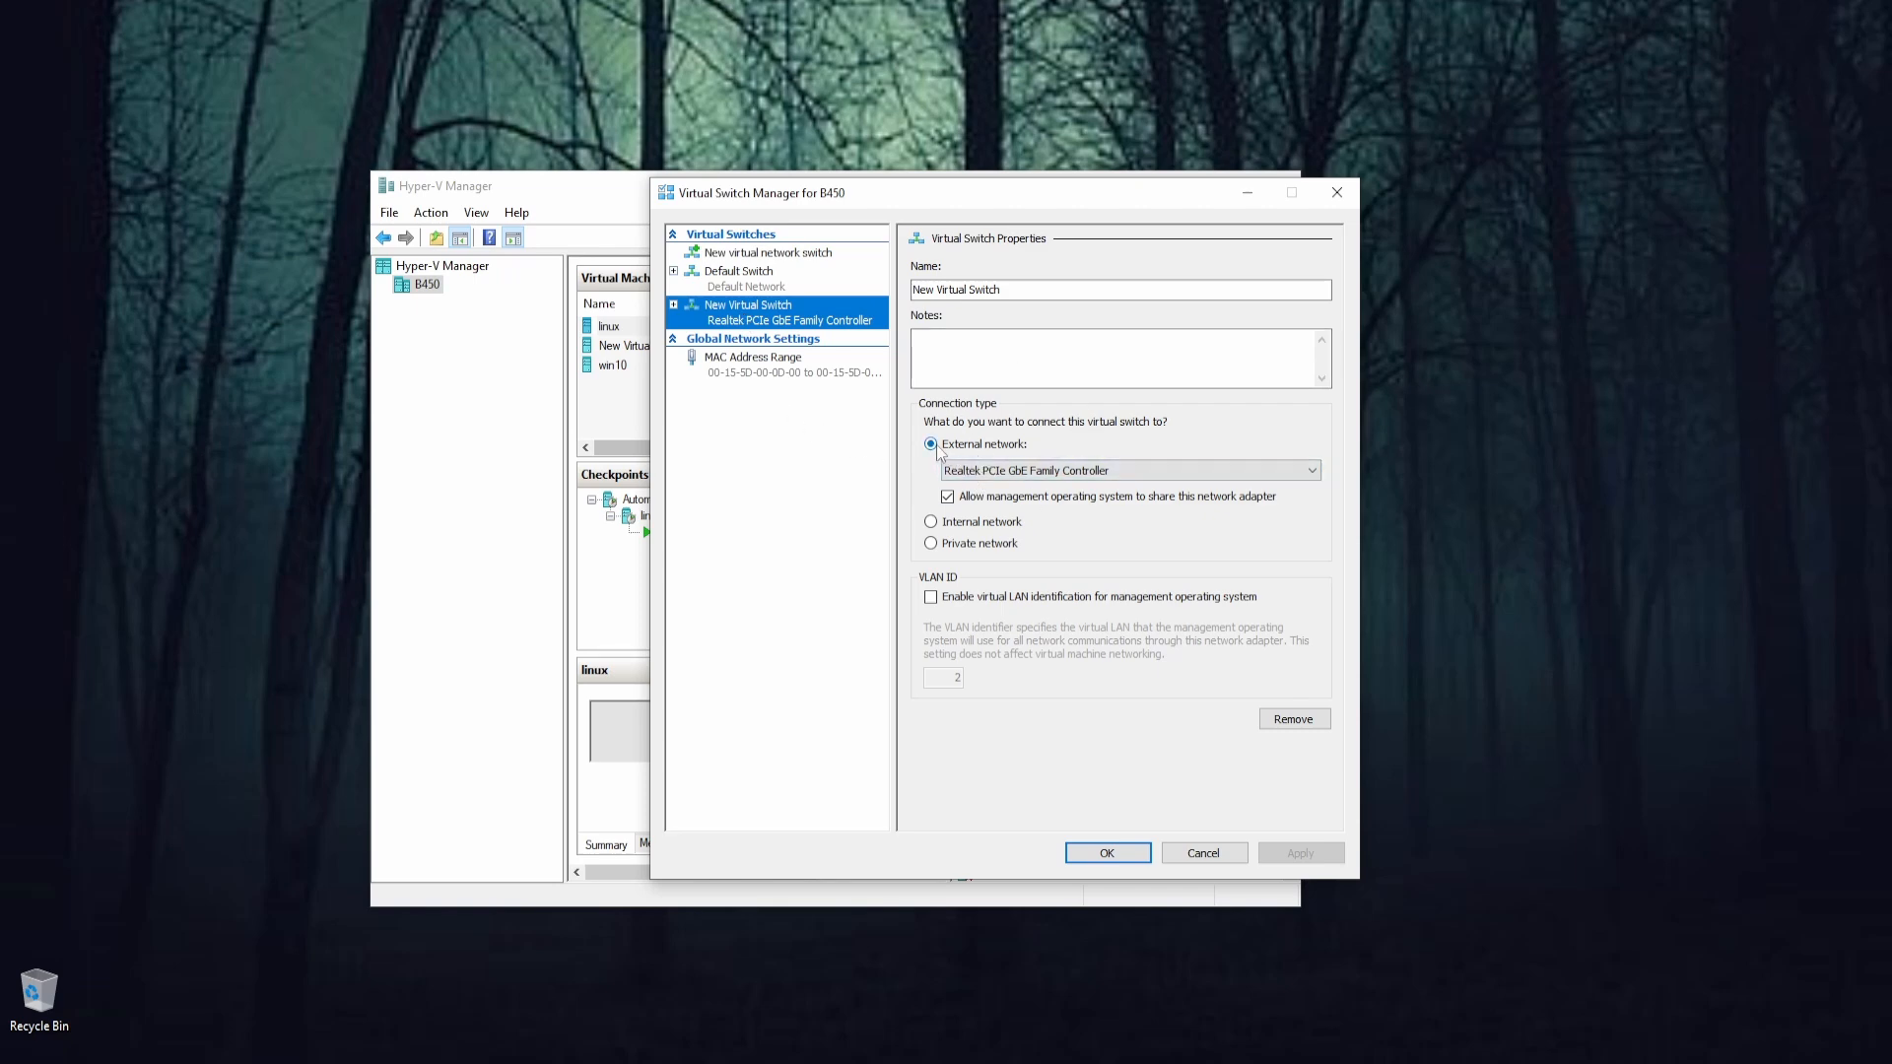
left_click(1017, 472)
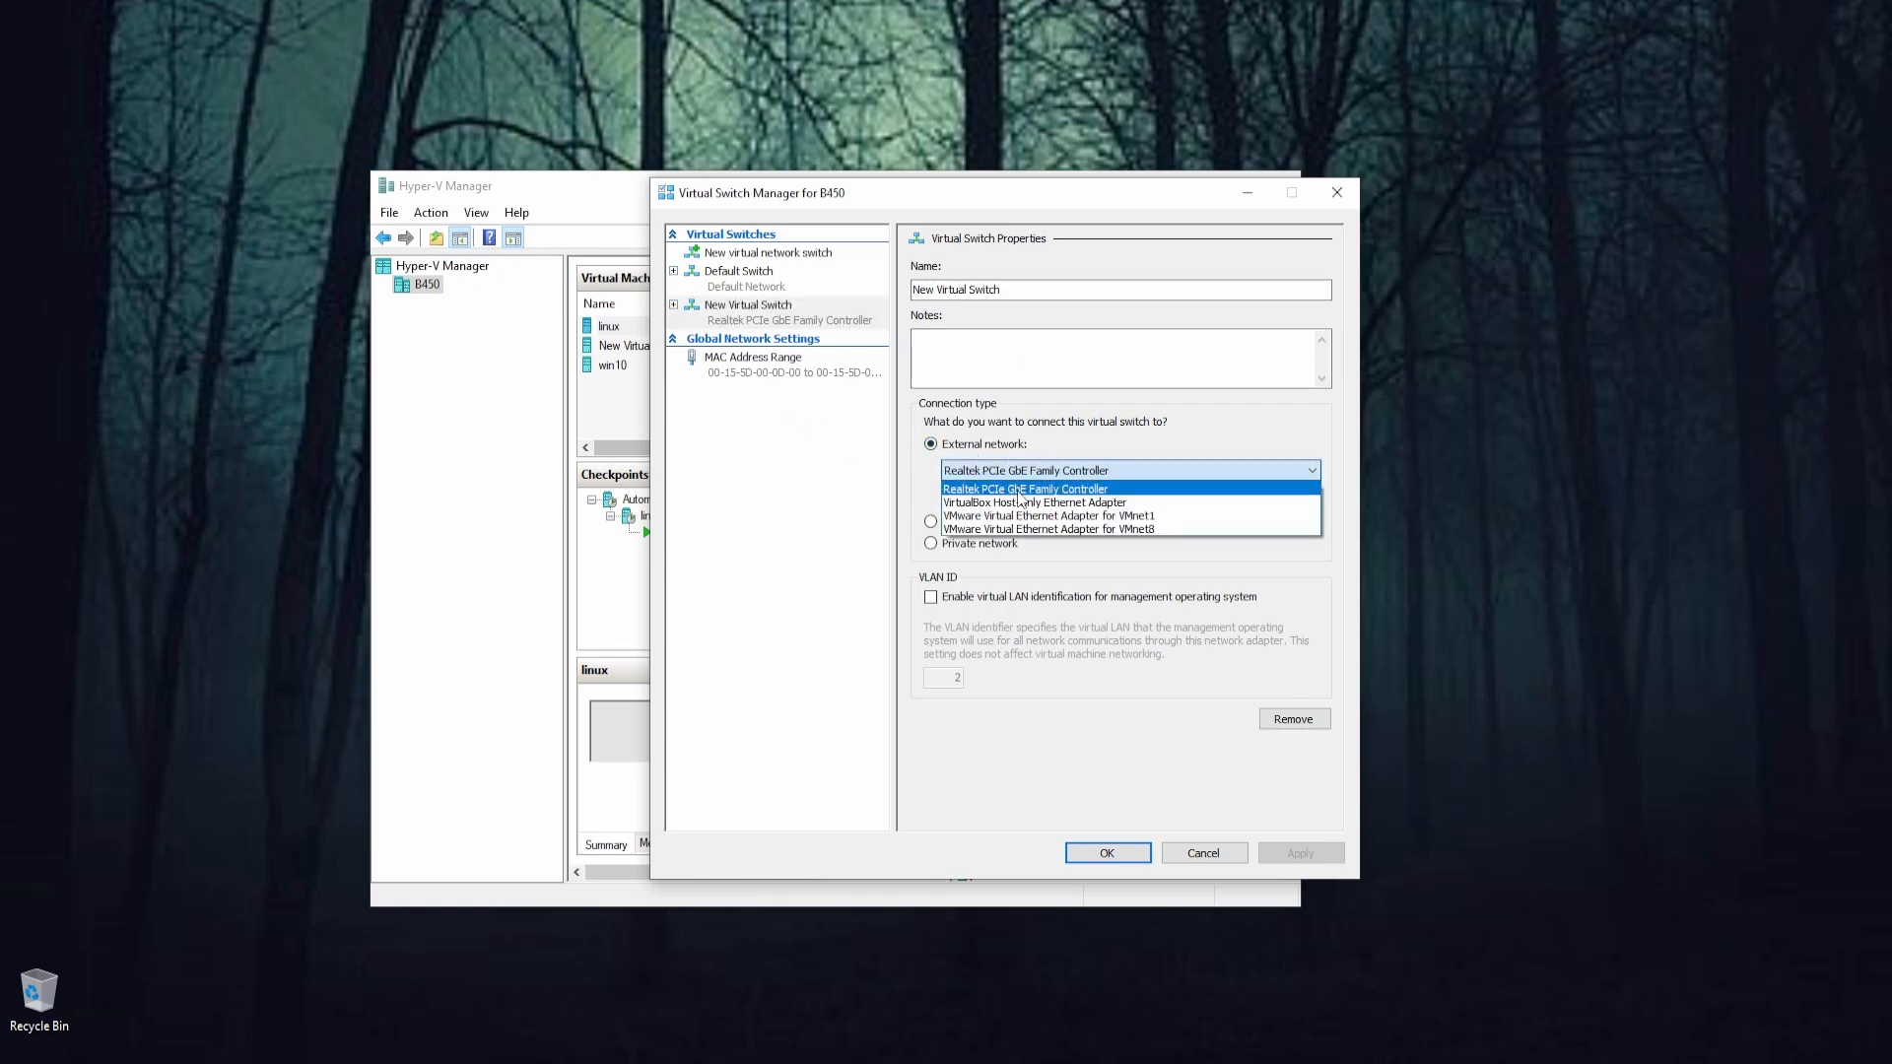
left_click(1017, 491)
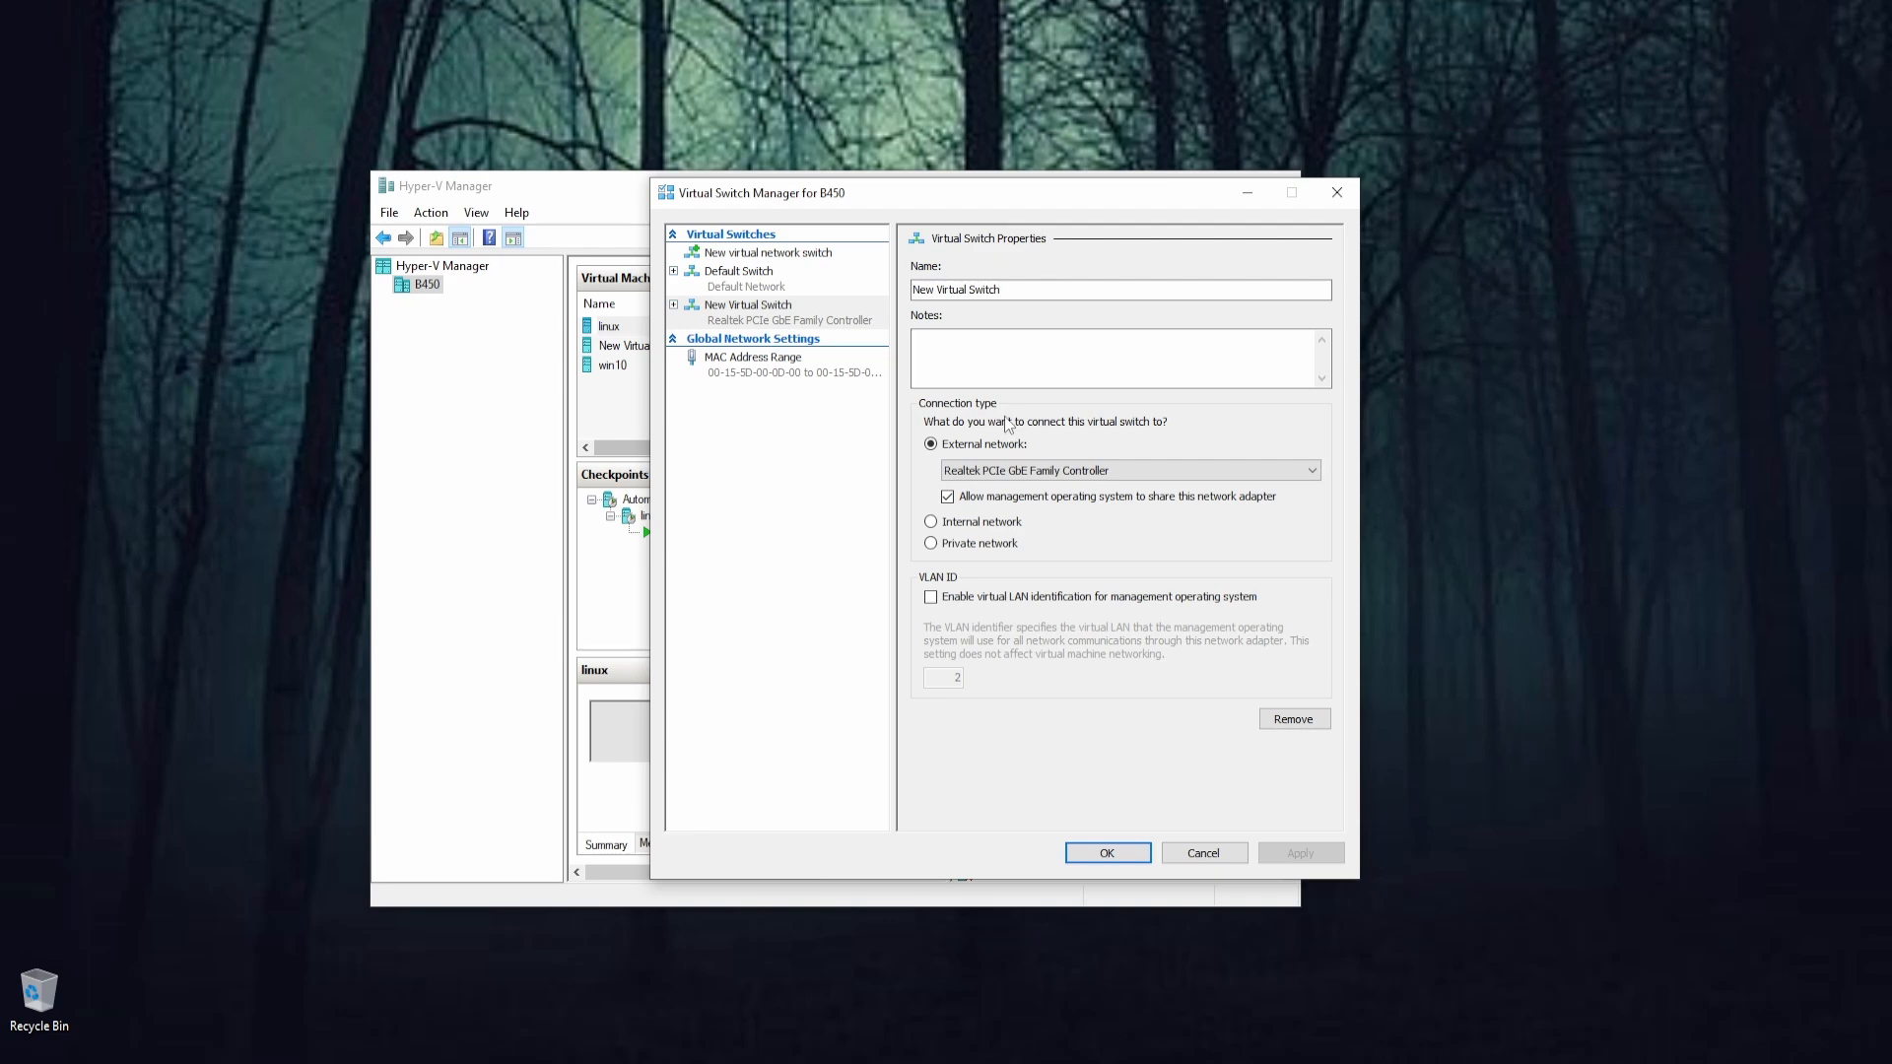
left_click_drag(1083, 205, 855, 252)
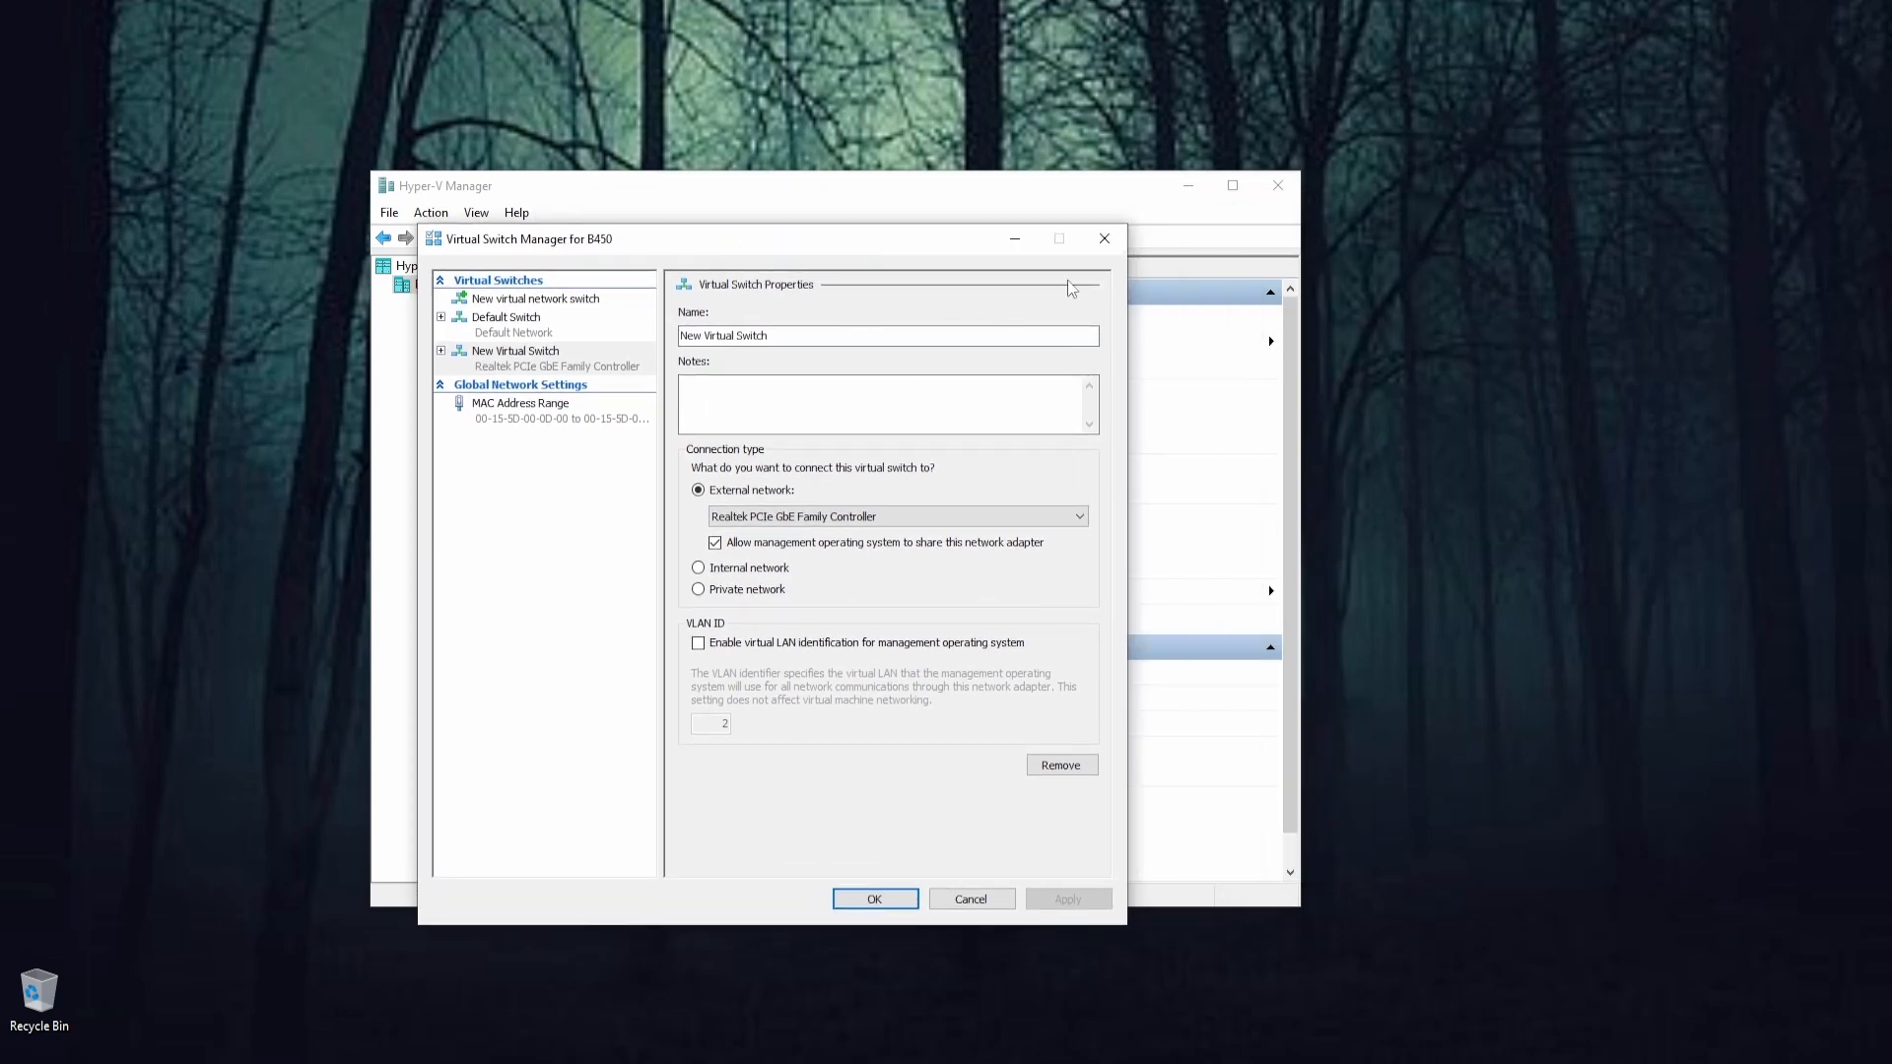
left_click(1103, 238)
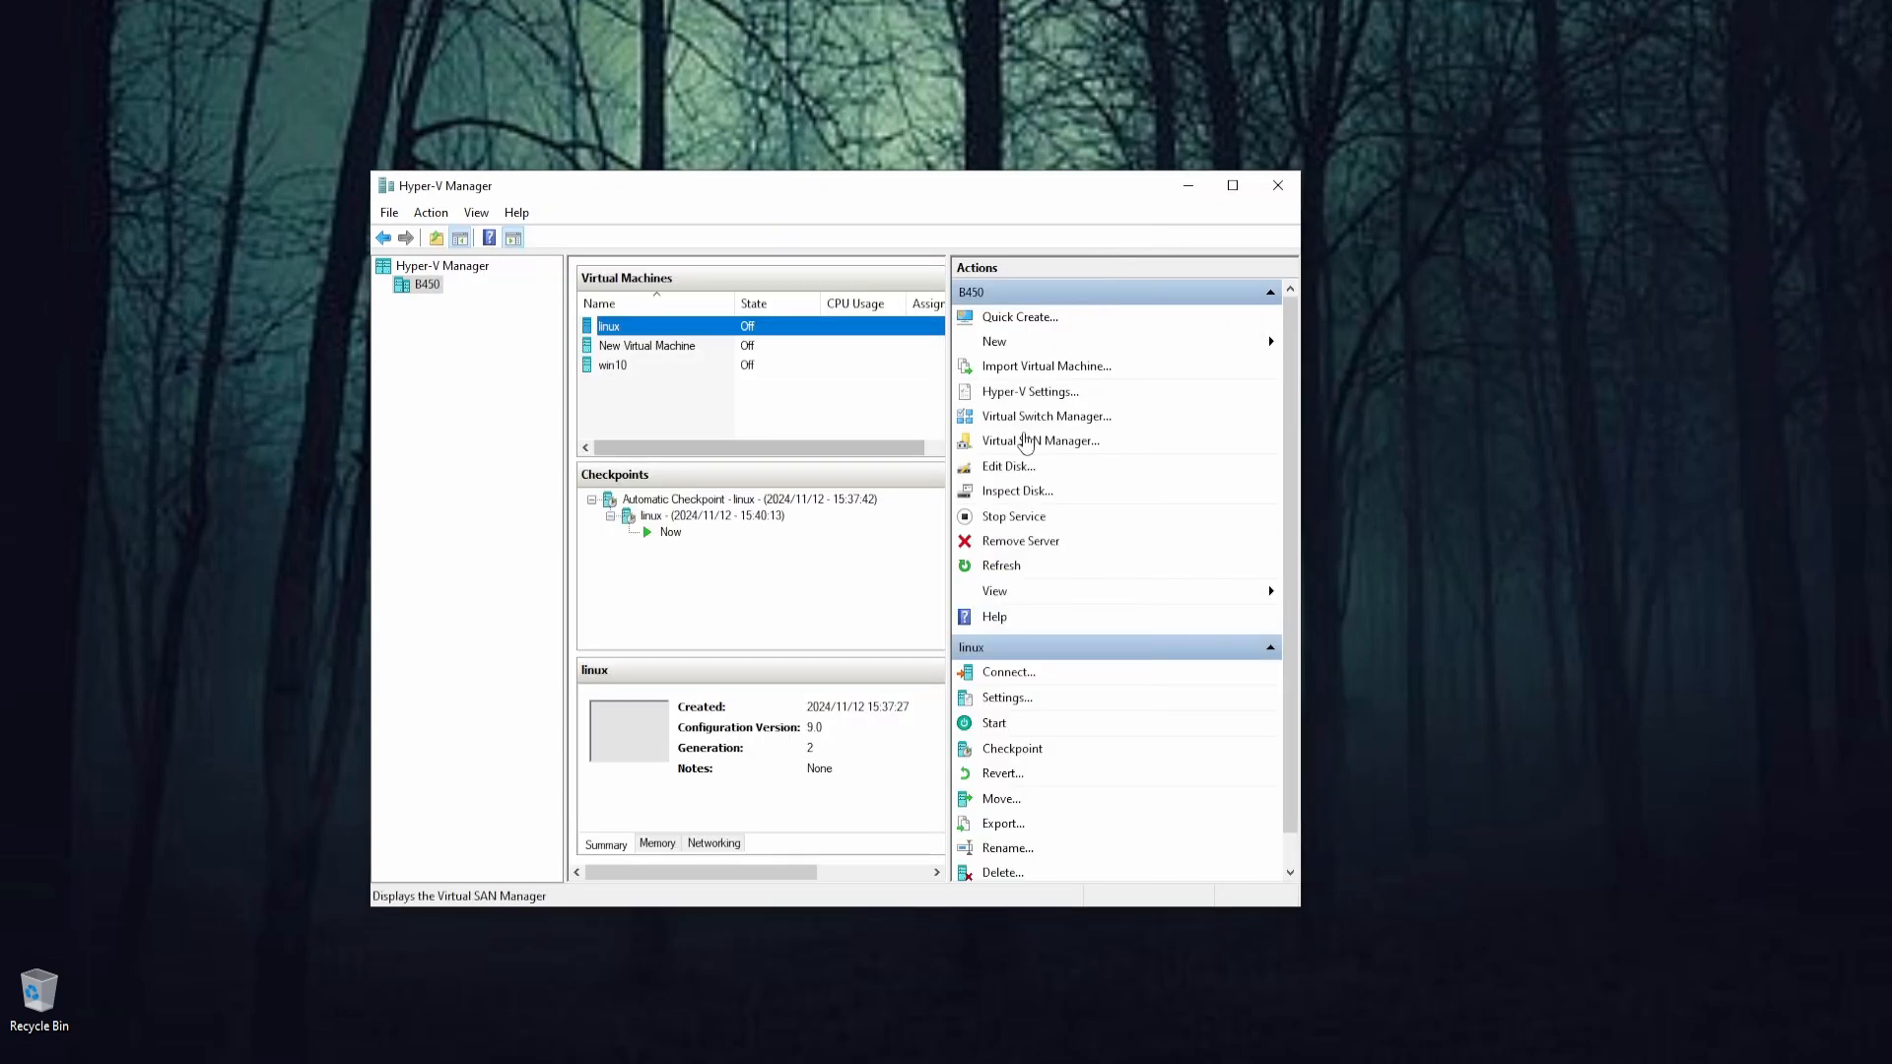
Start the linux virtual machine, connect to it, and boot the Start Linux Mint 22 Xfce 64-bit entry
right_click(647, 333)
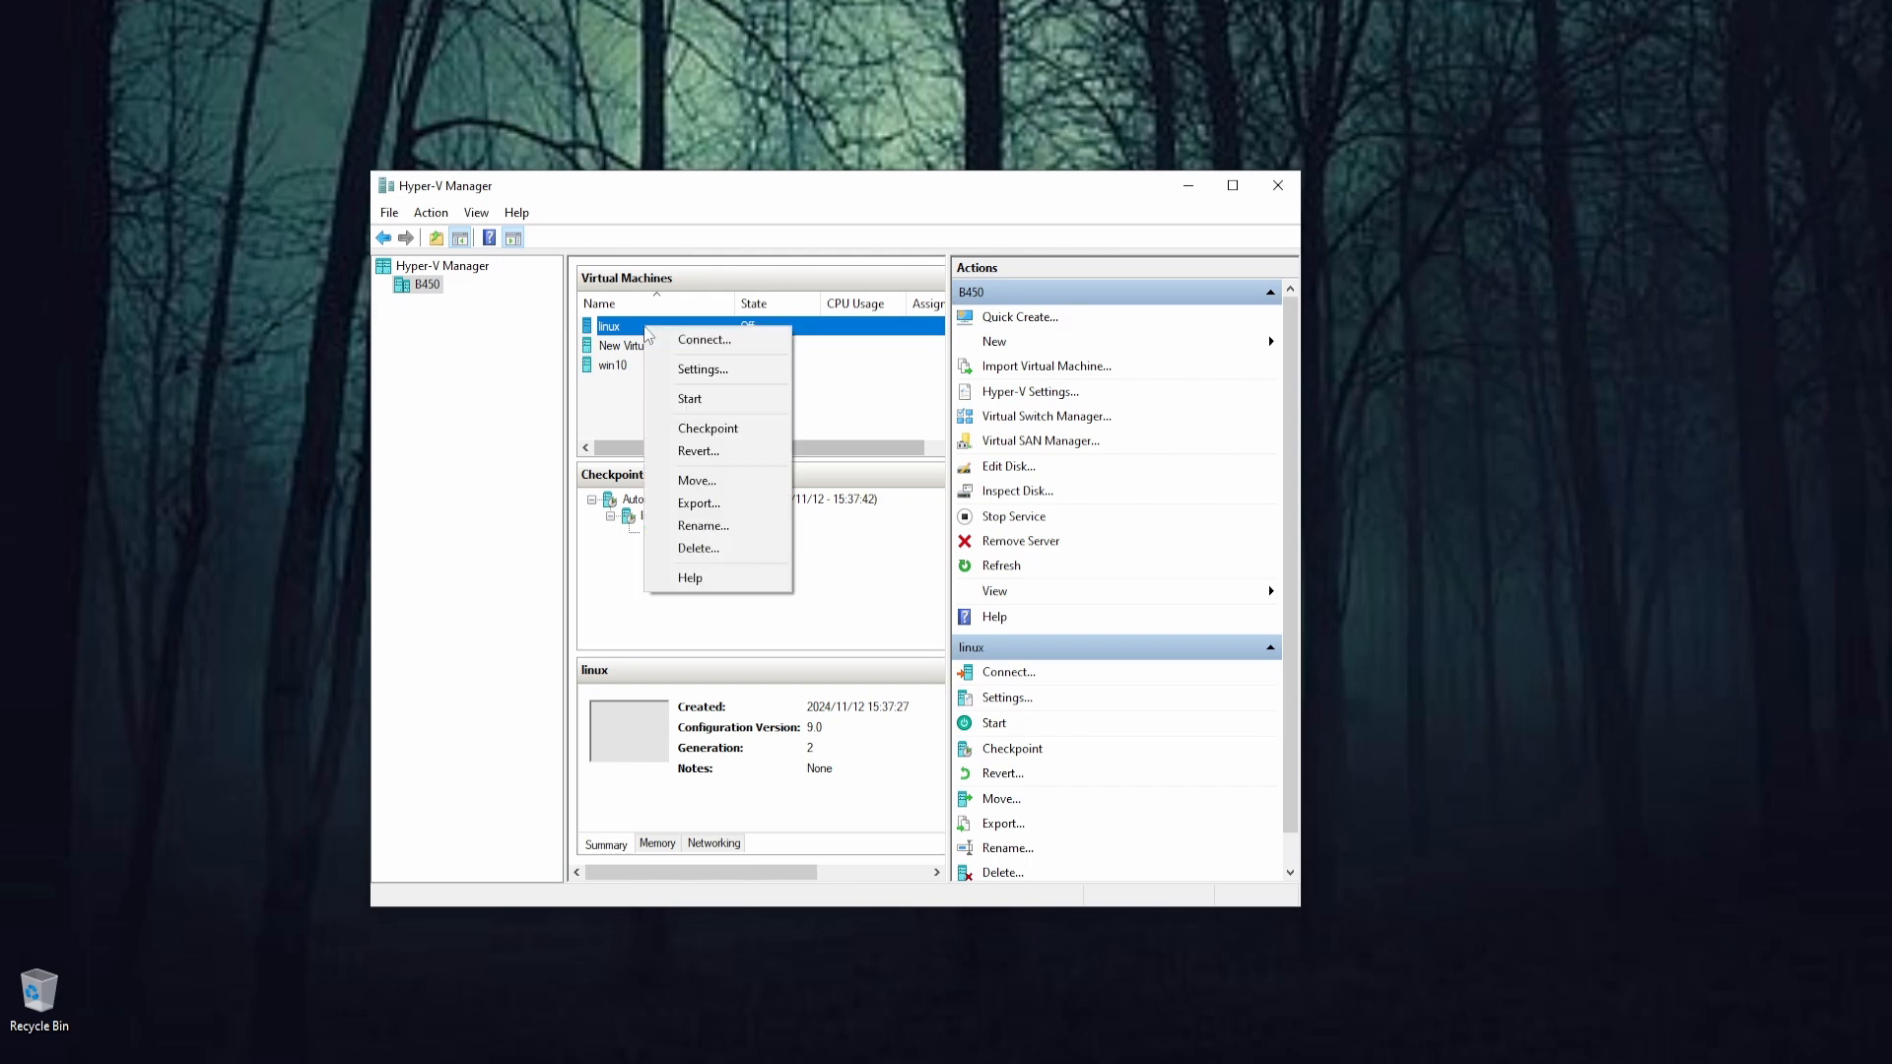
left_click(711, 402)
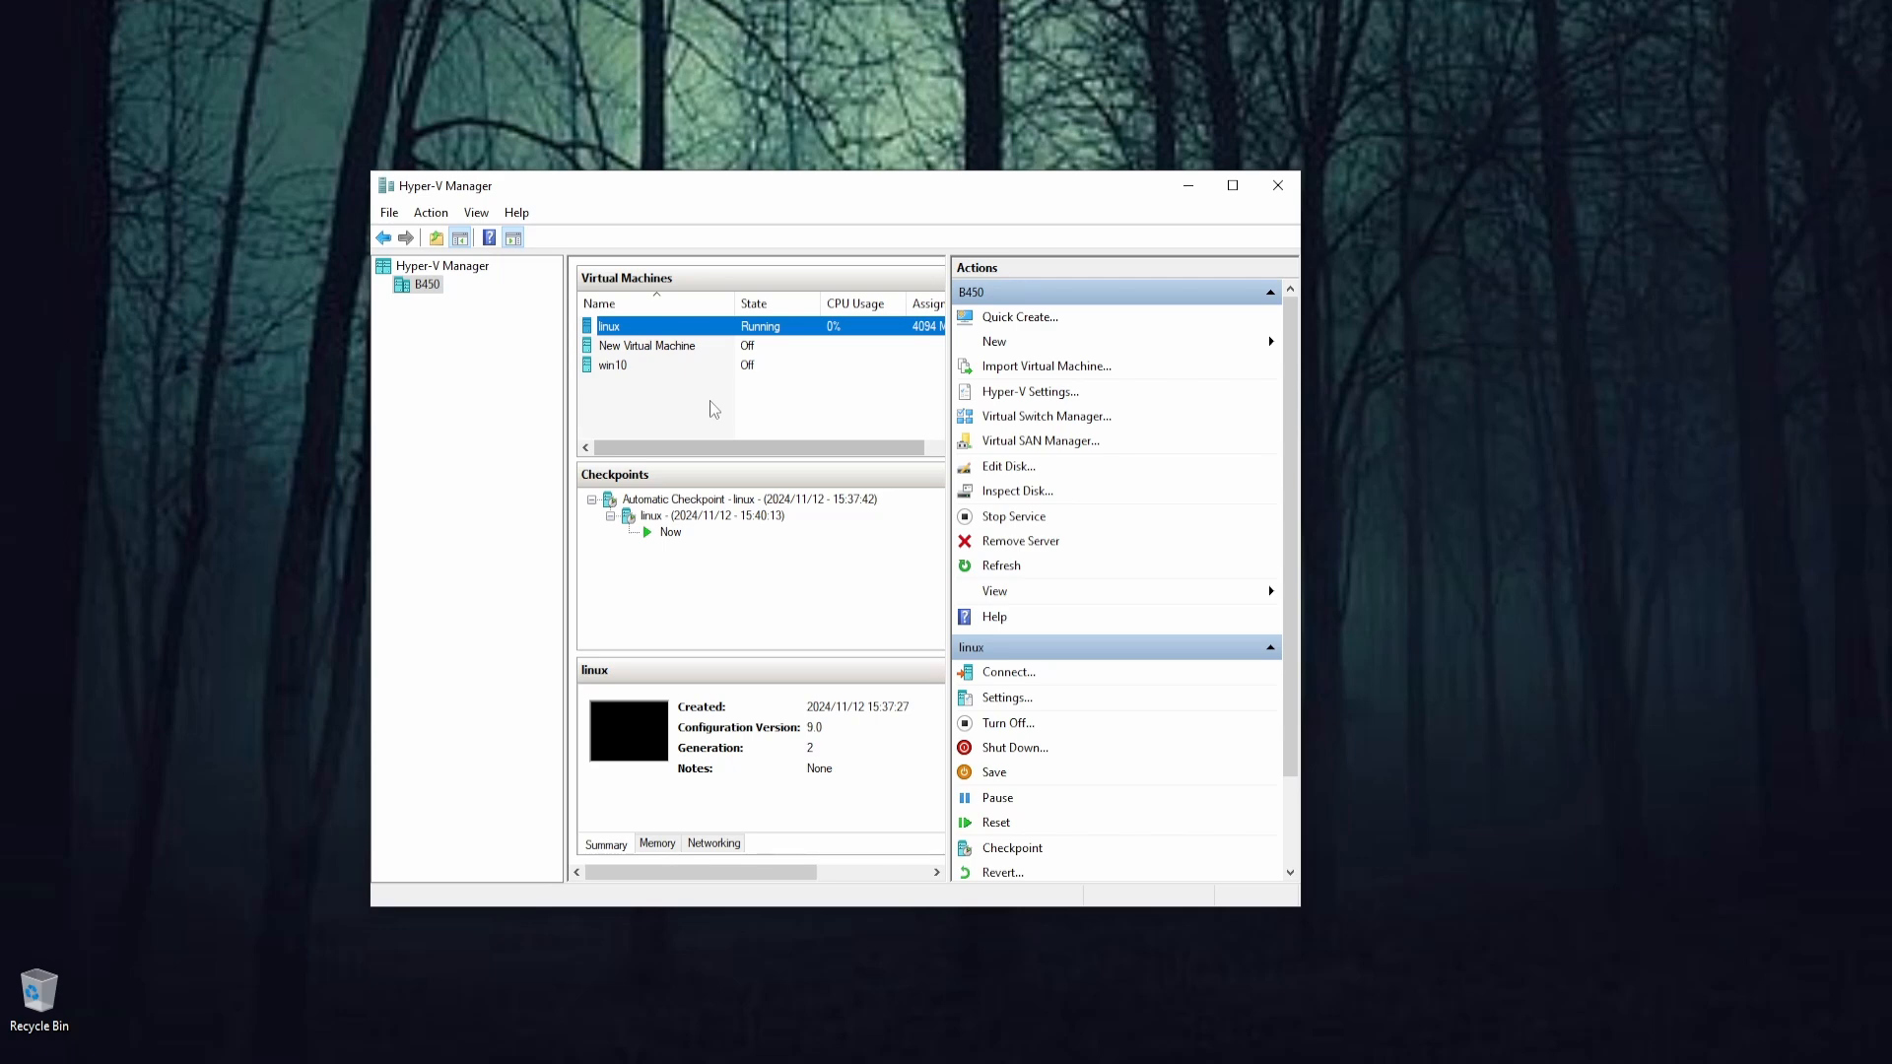
double_click(635, 744)
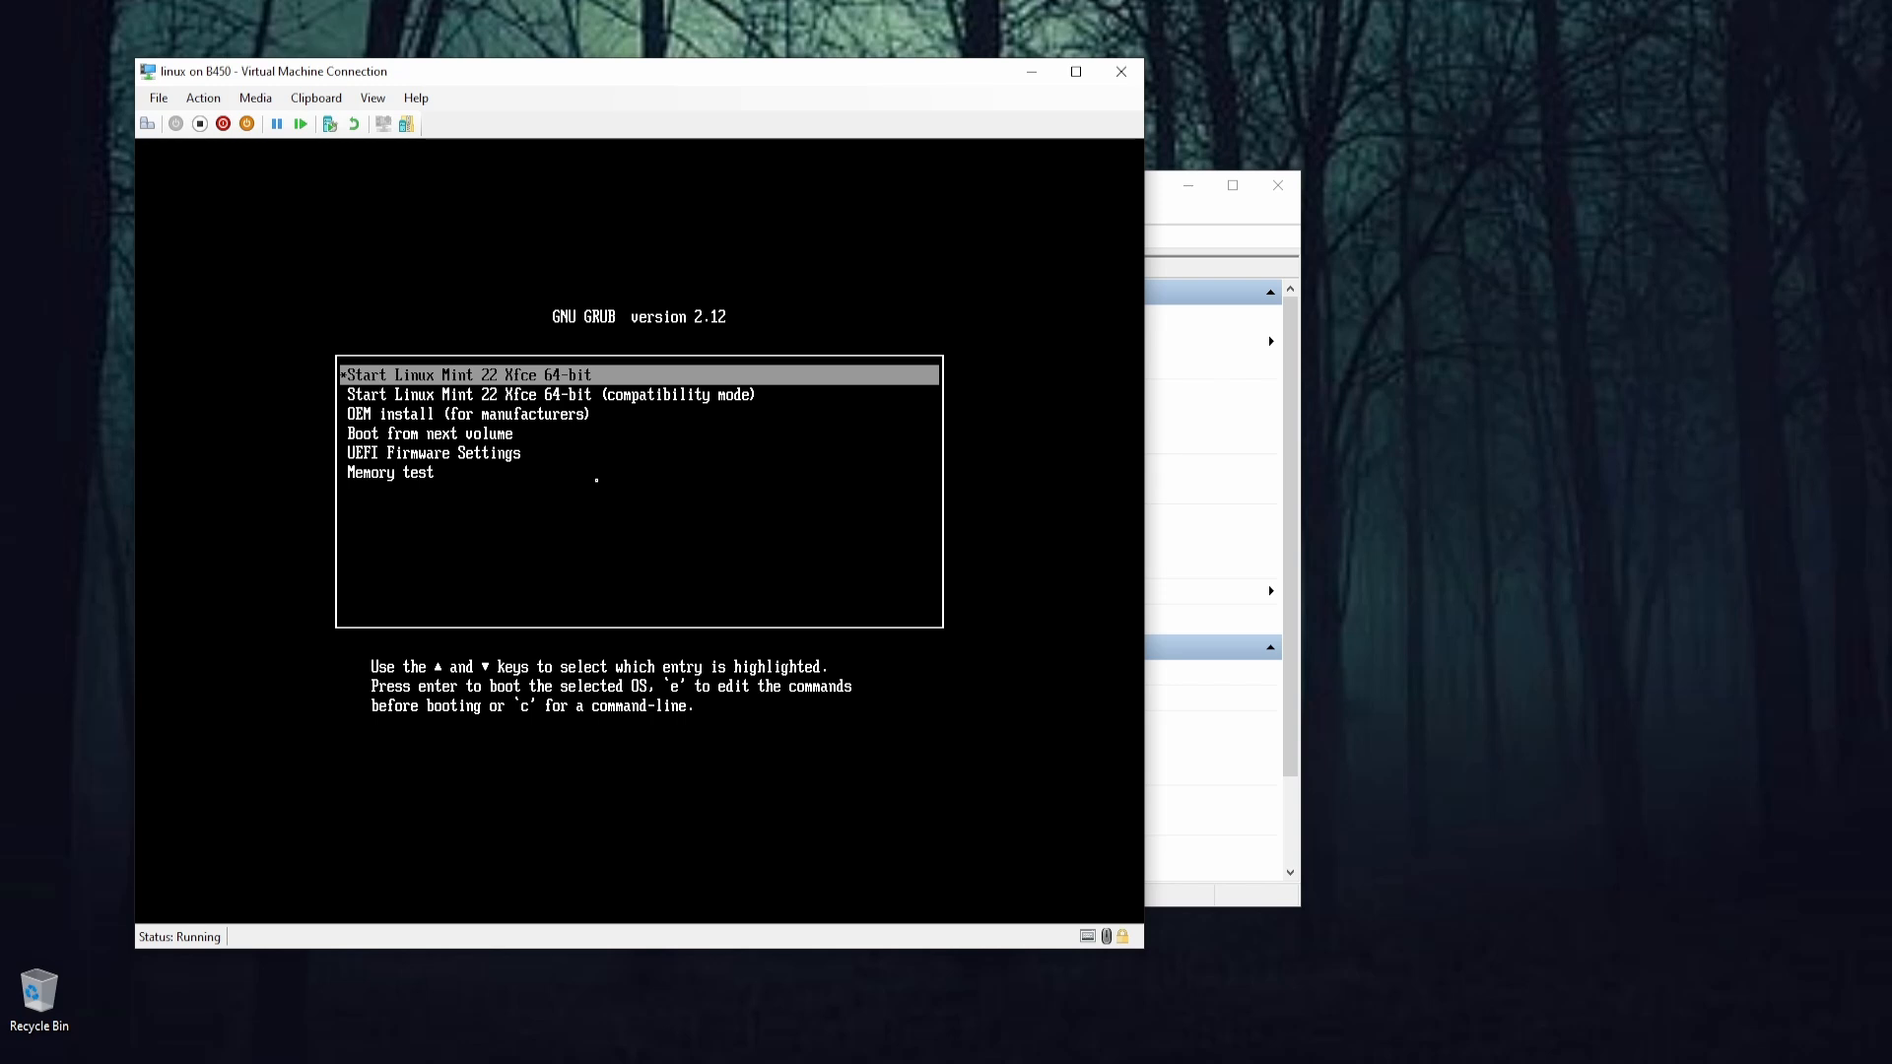
key("Return")
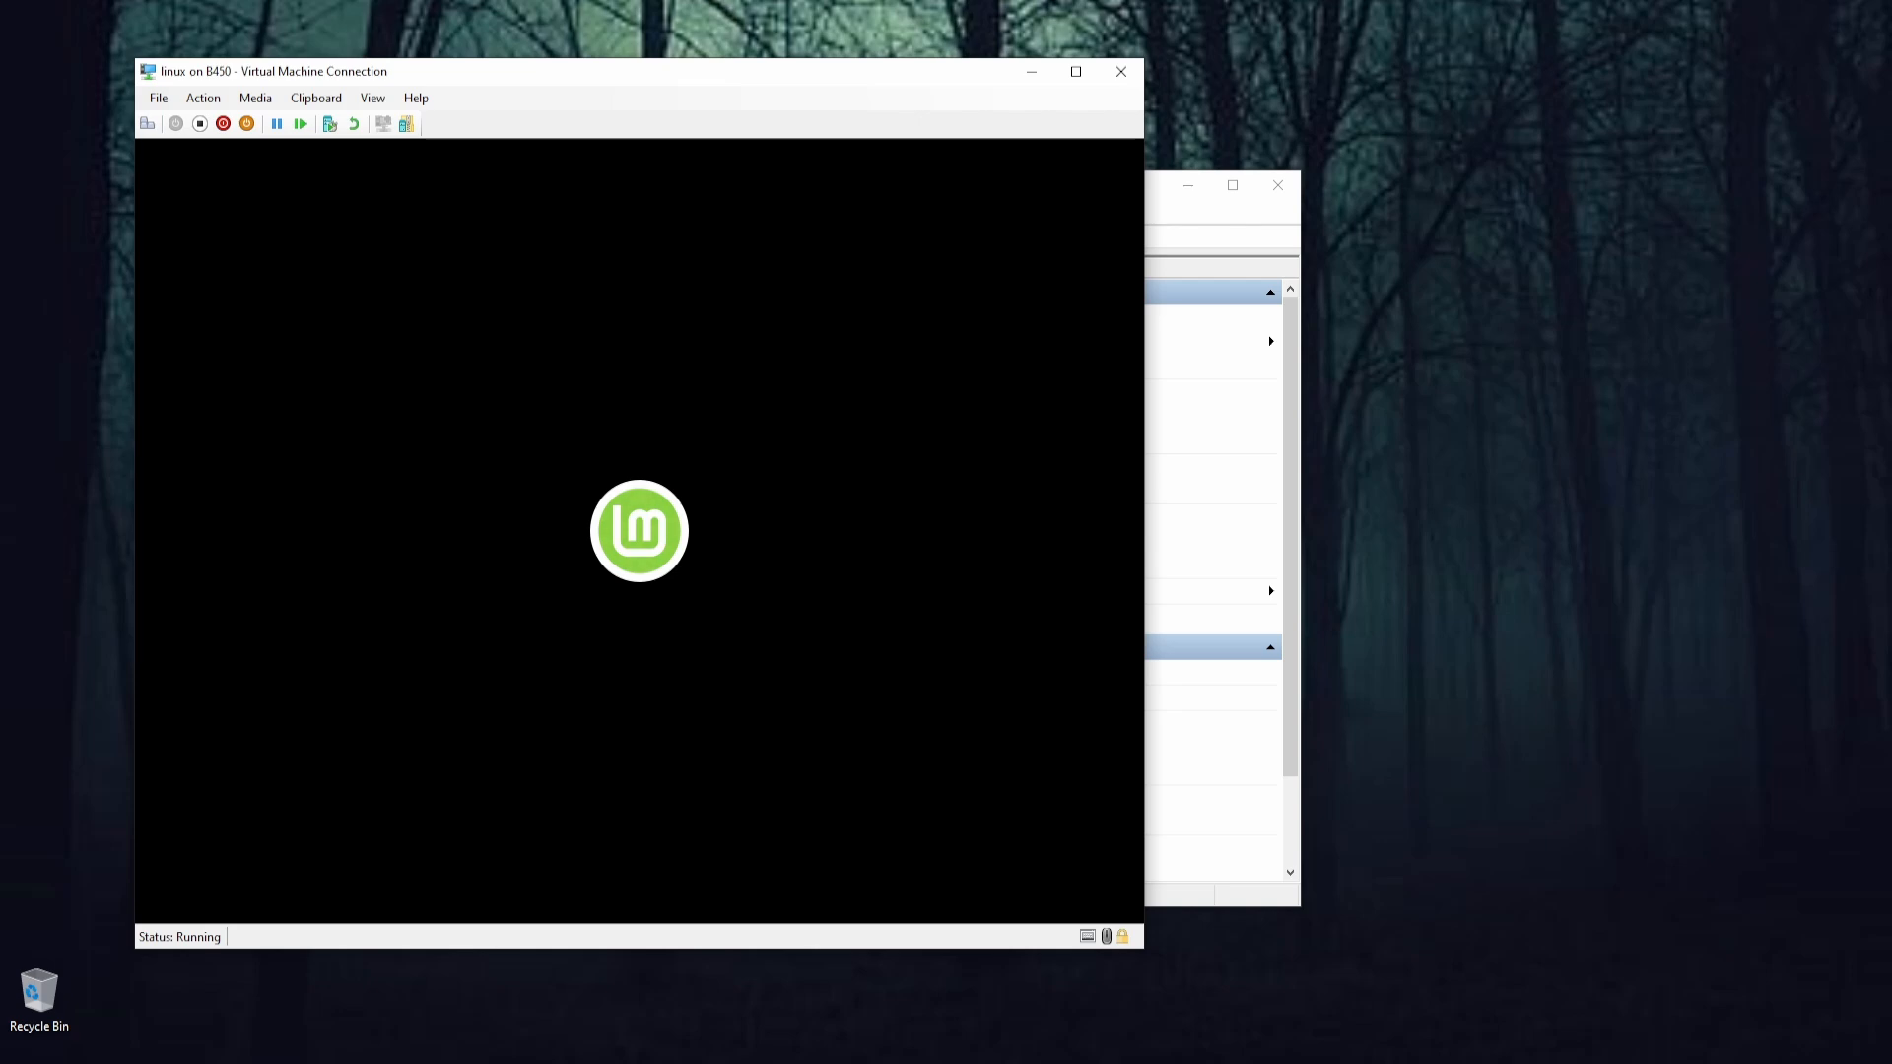
left_click(1034, 77)
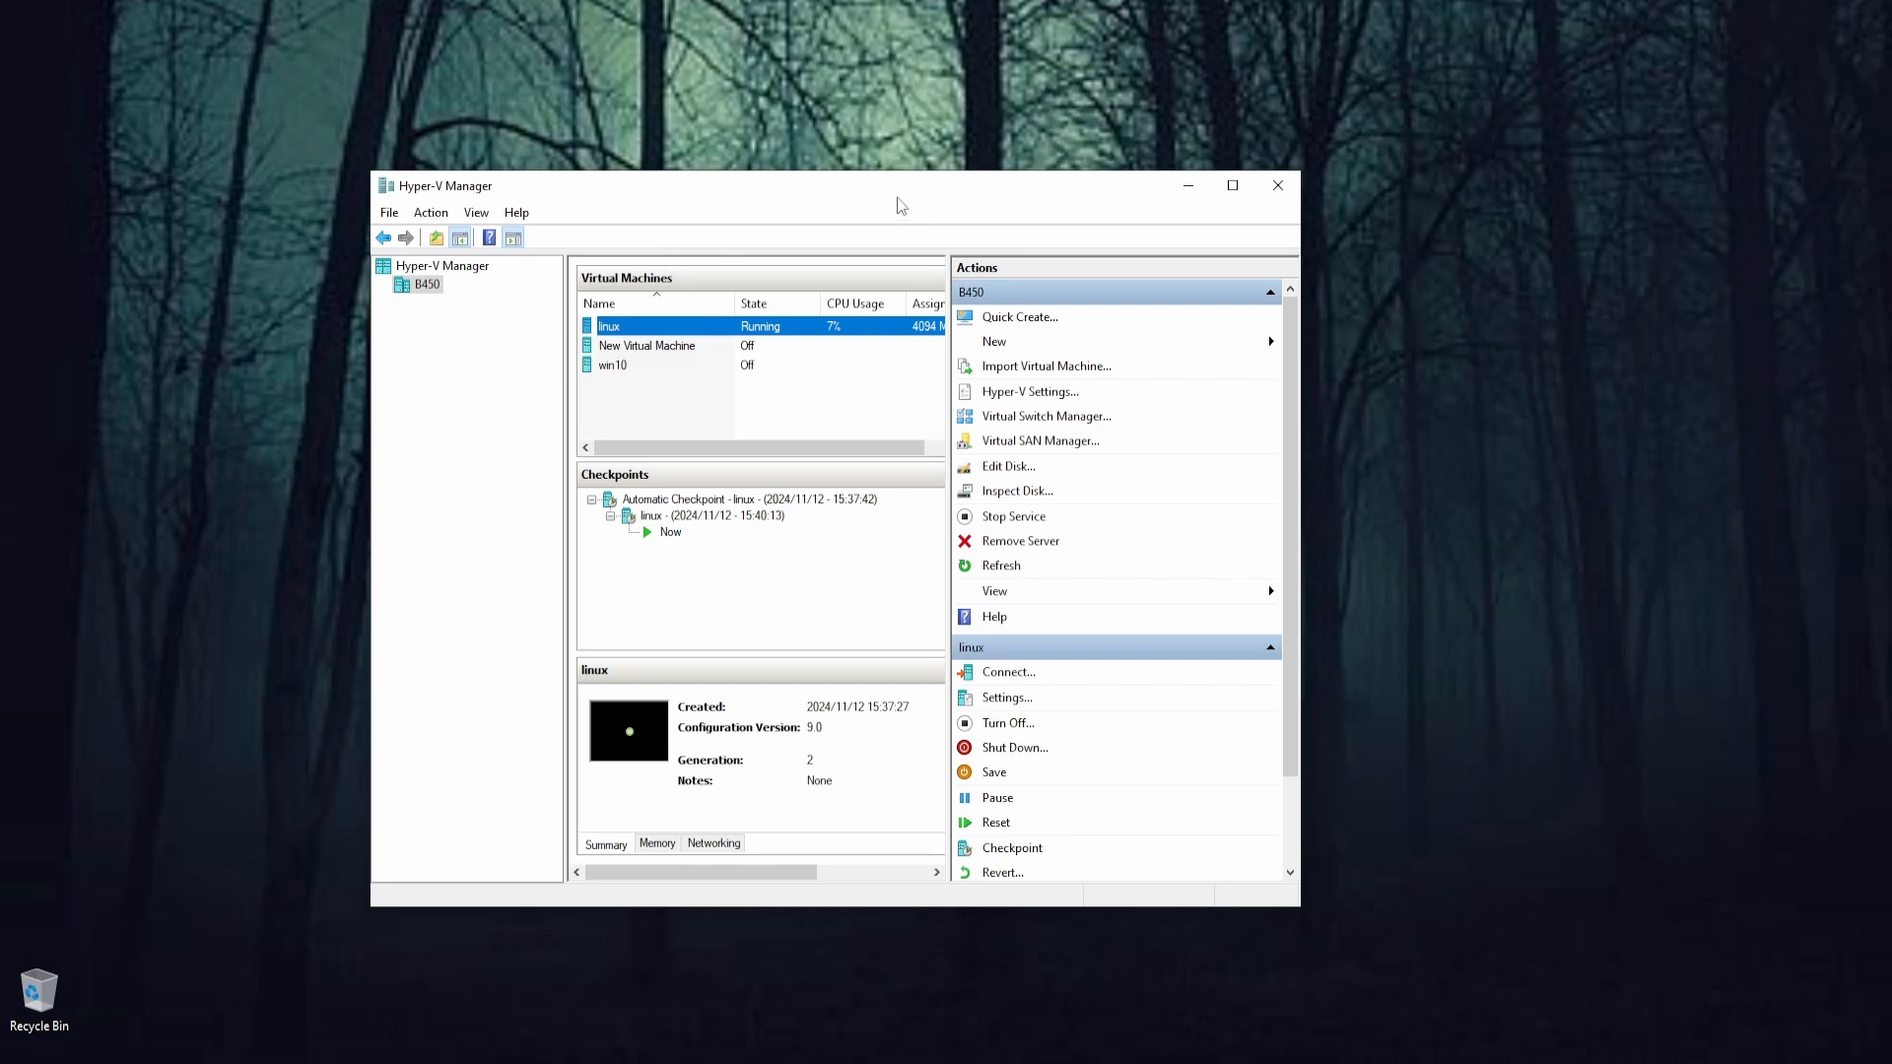
left_click_drag(899, 204, 908, 134)
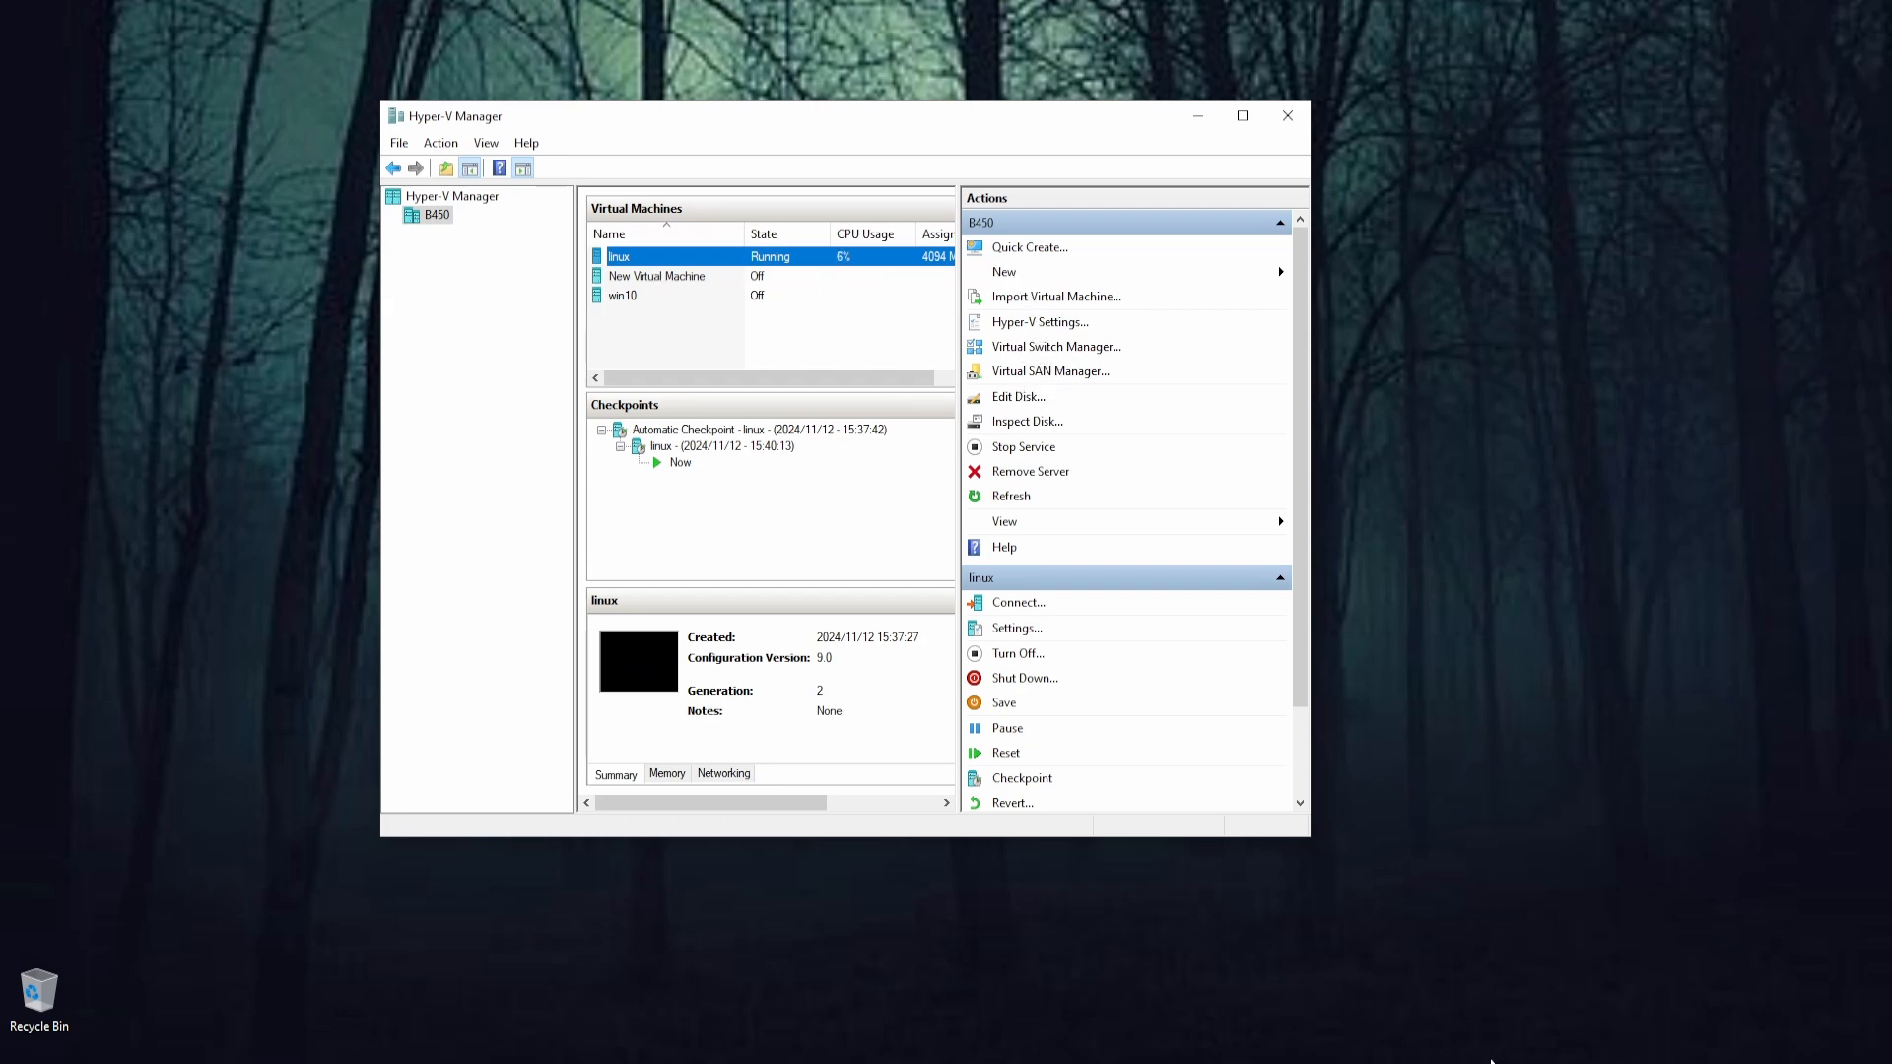
left_click(1491, 1060)
left_click_drag(701, 79, 860, 77)
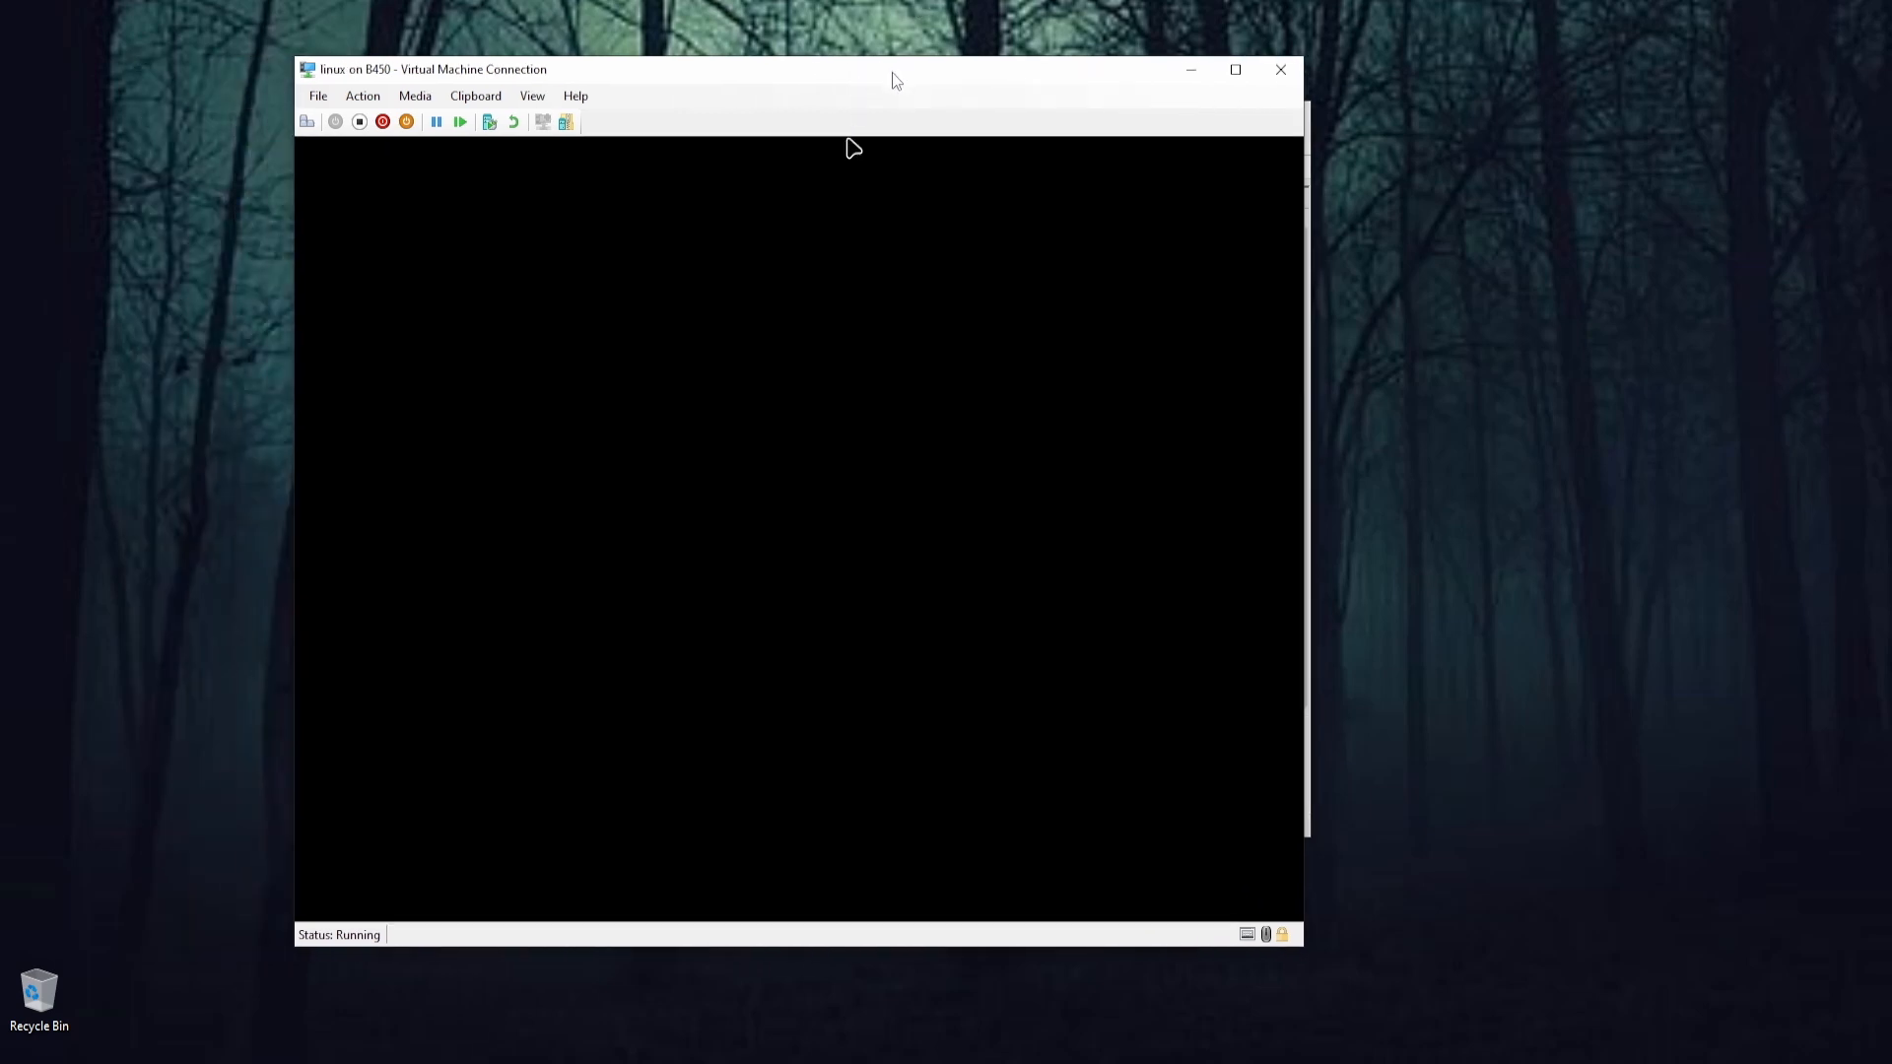
left_click_drag(883, 80, 786, 72)
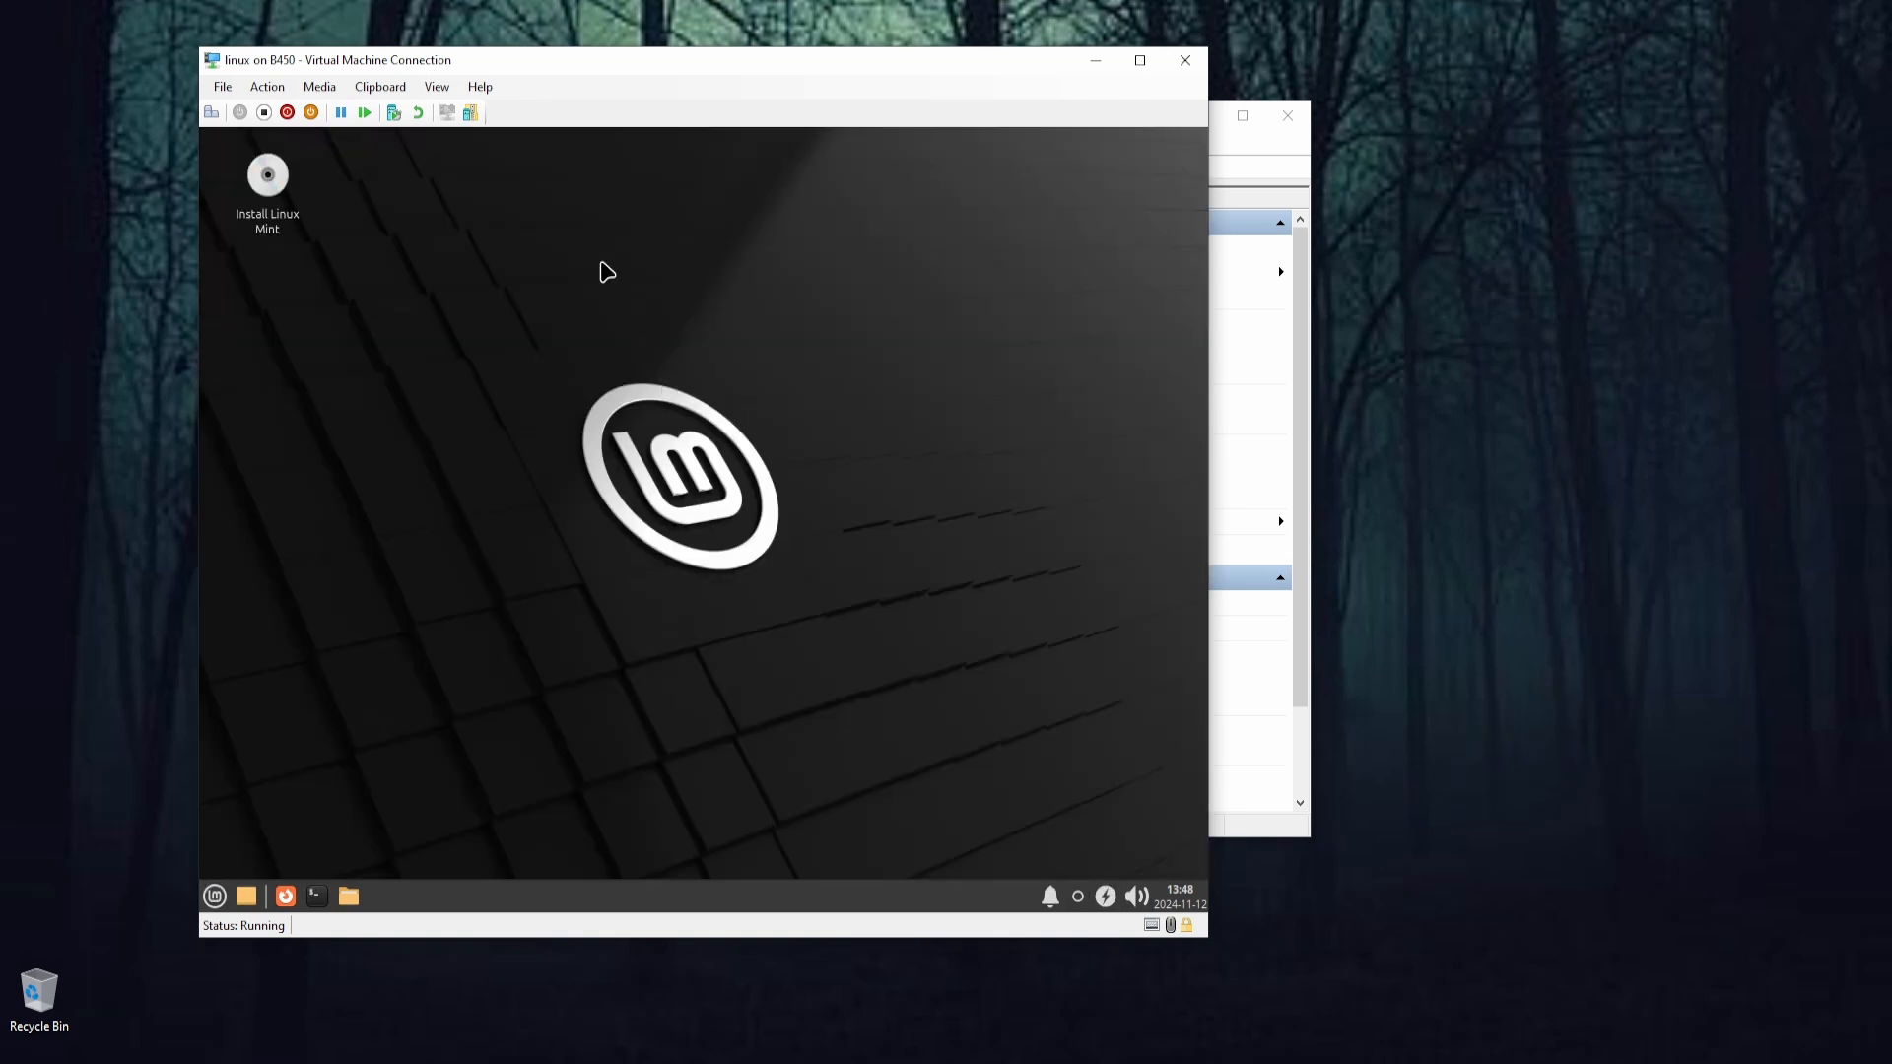
Look over the Linux Mint live desktop and its applications menu, and close the virtual machine connection window
left_click(273, 226)
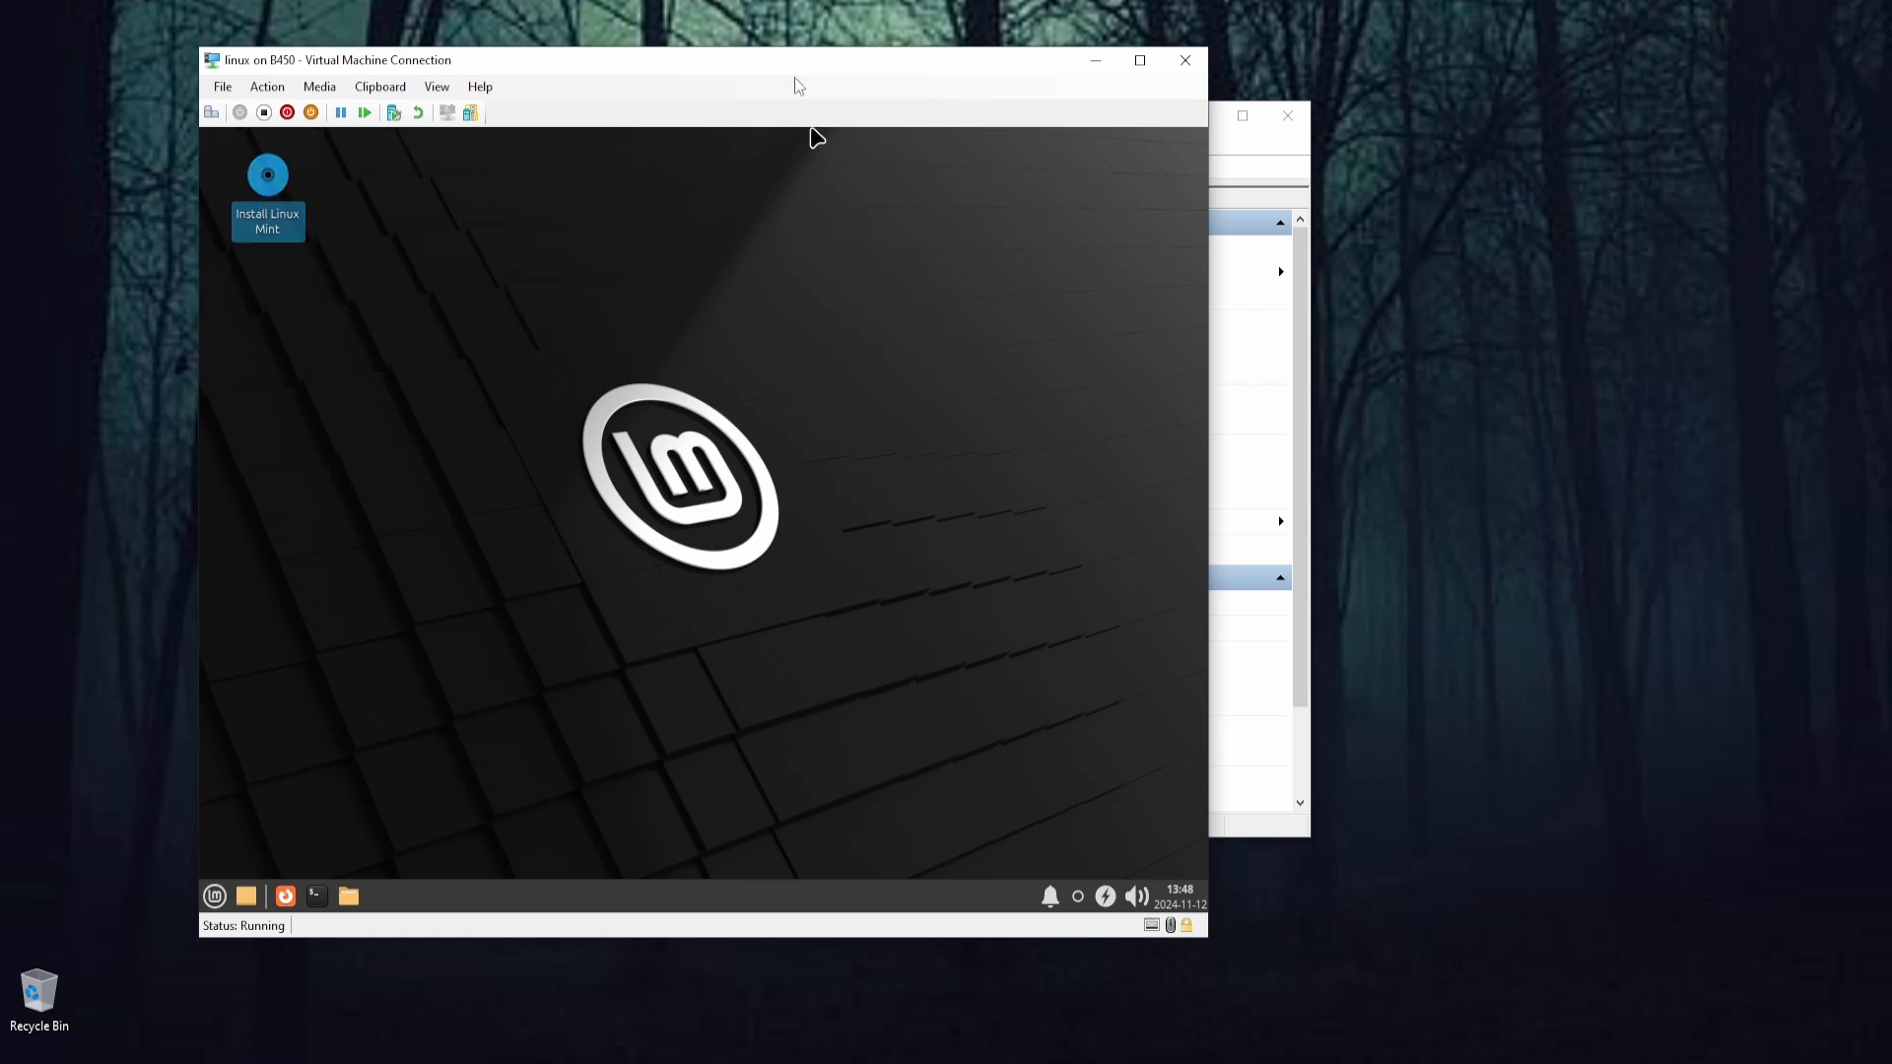
left_click_drag(797, 68, 889, 92)
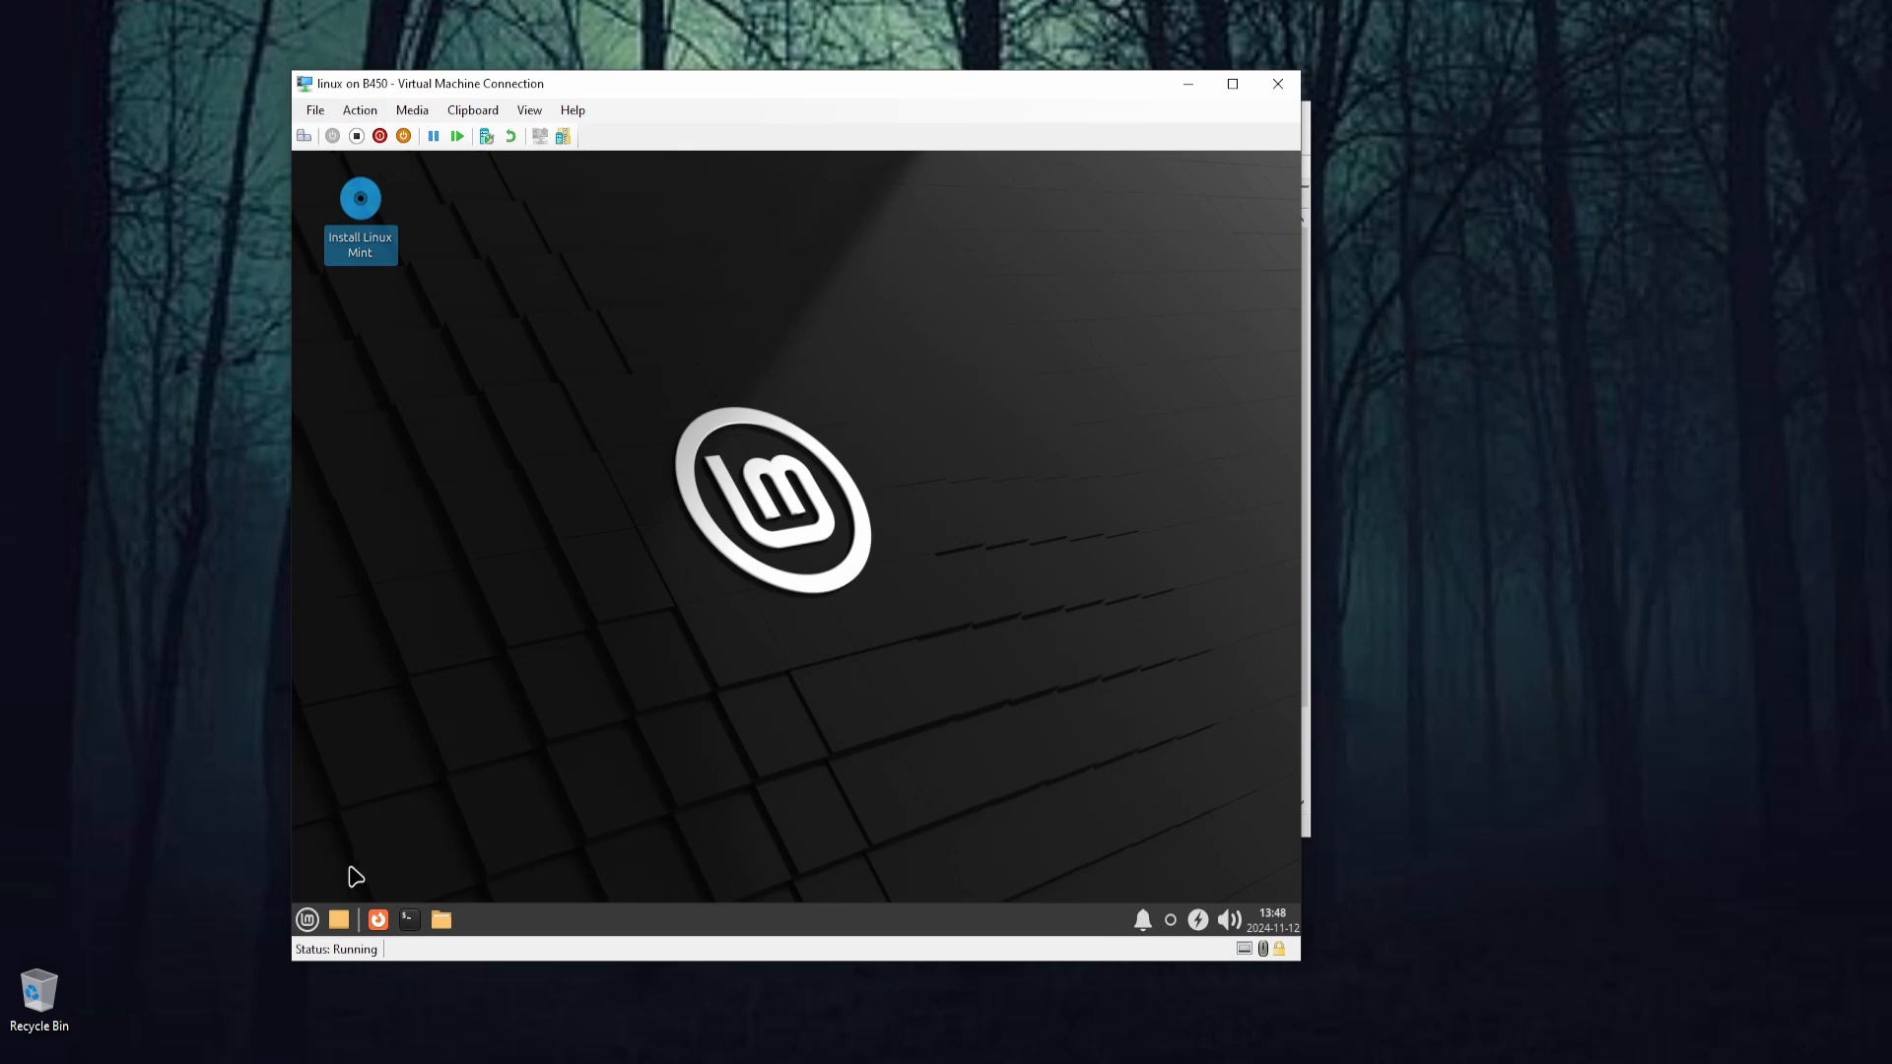
left_click(308, 922)
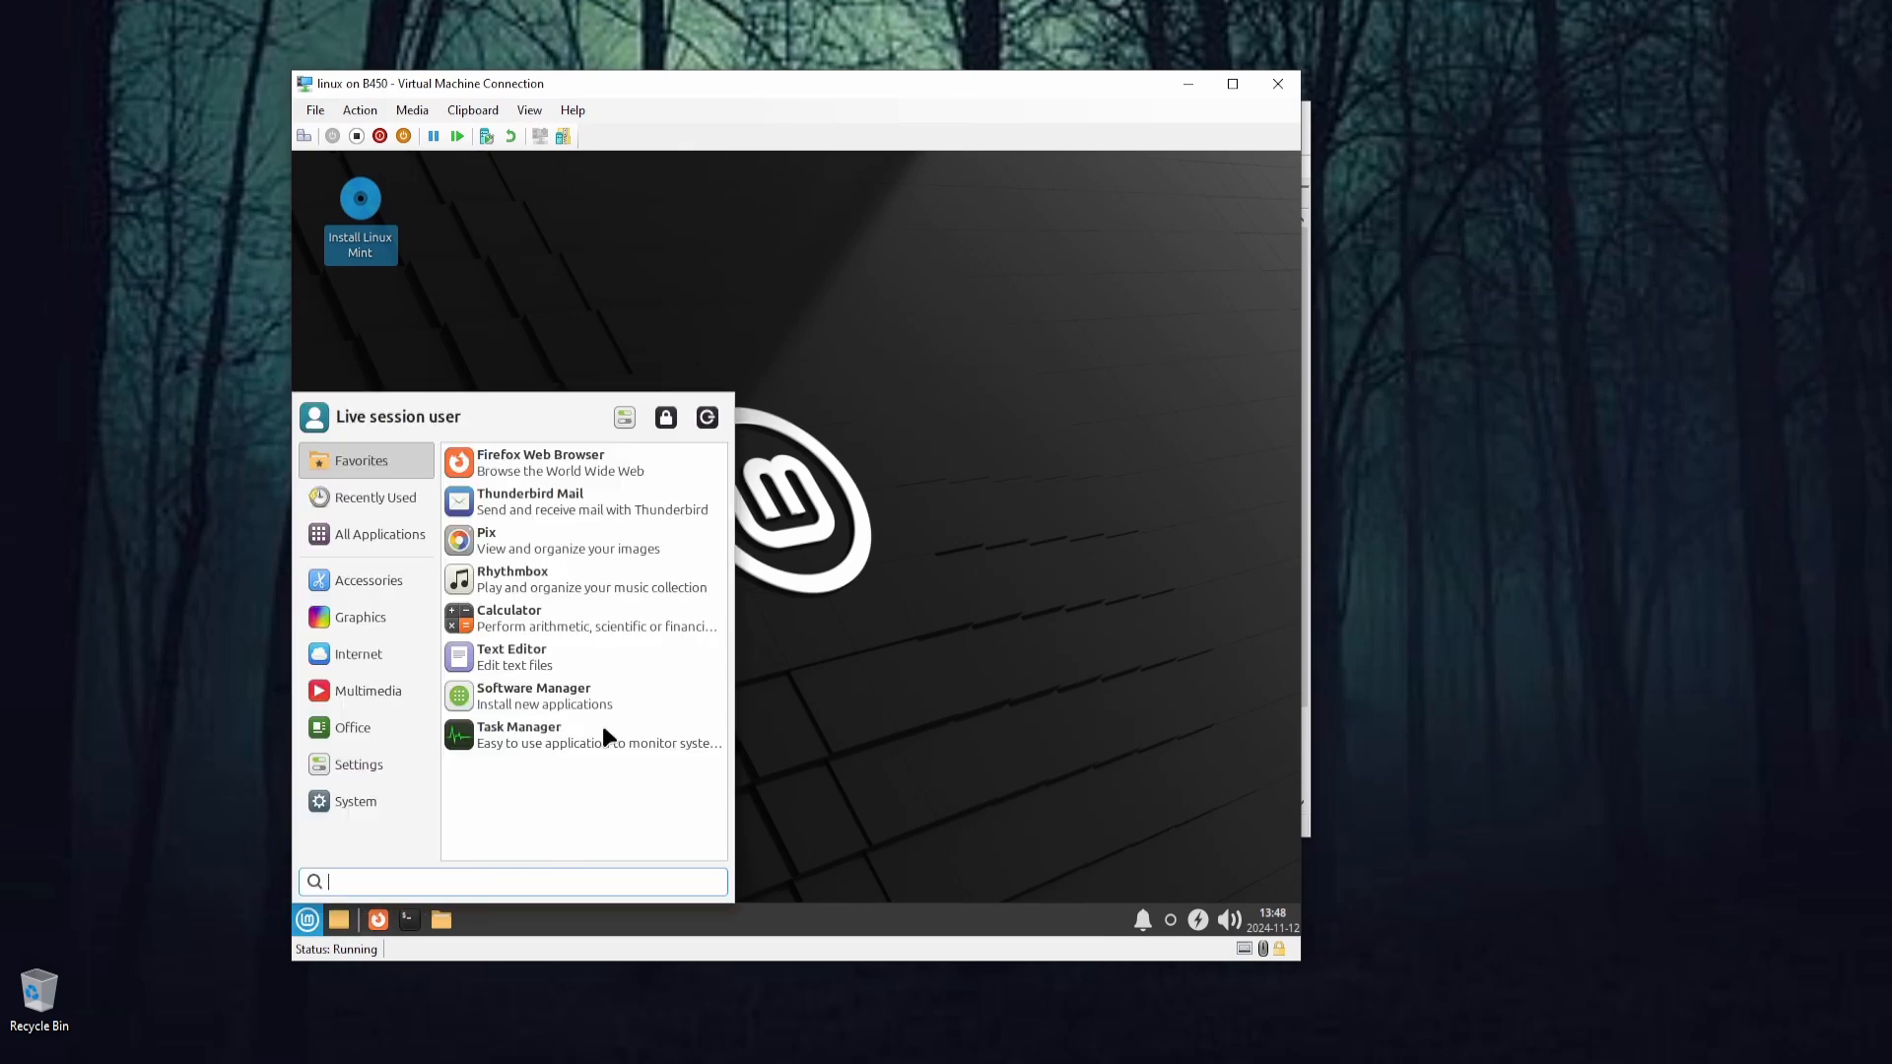
left_click(896, 656)
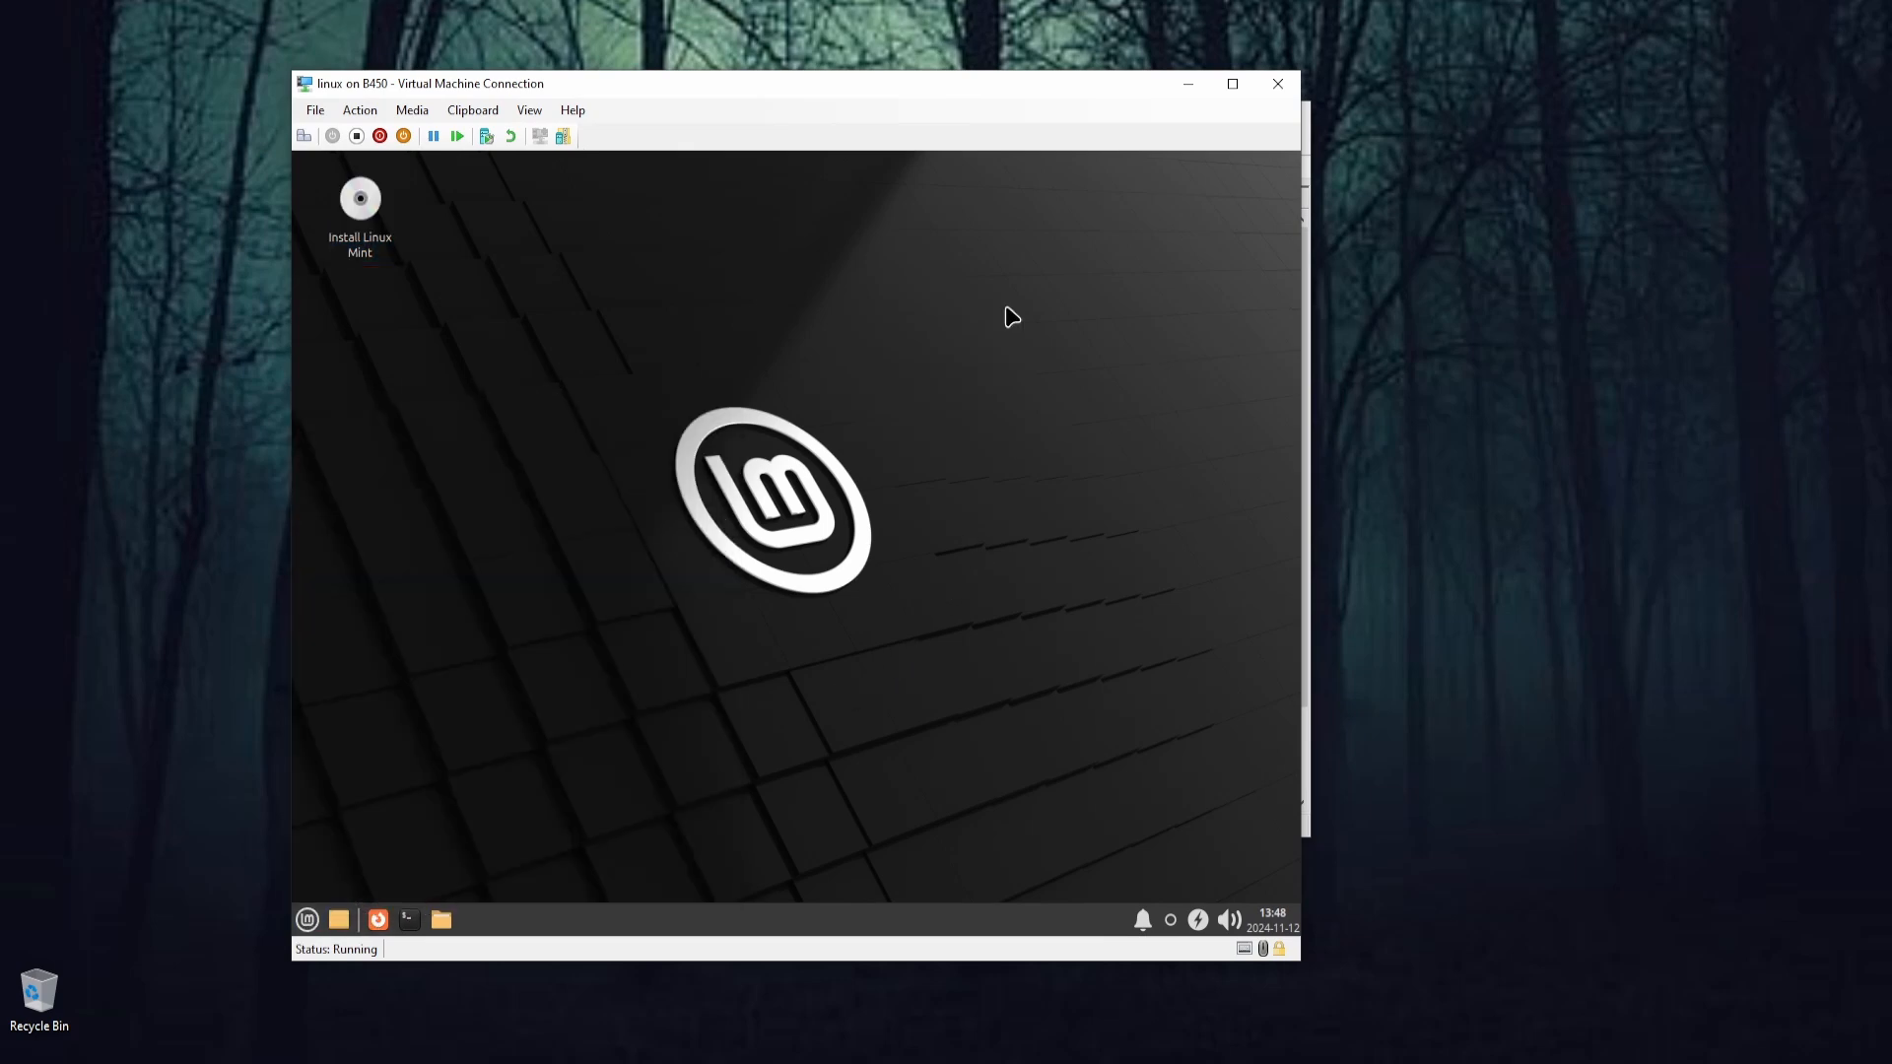
left_click_drag(1031, 100, 935, 132)
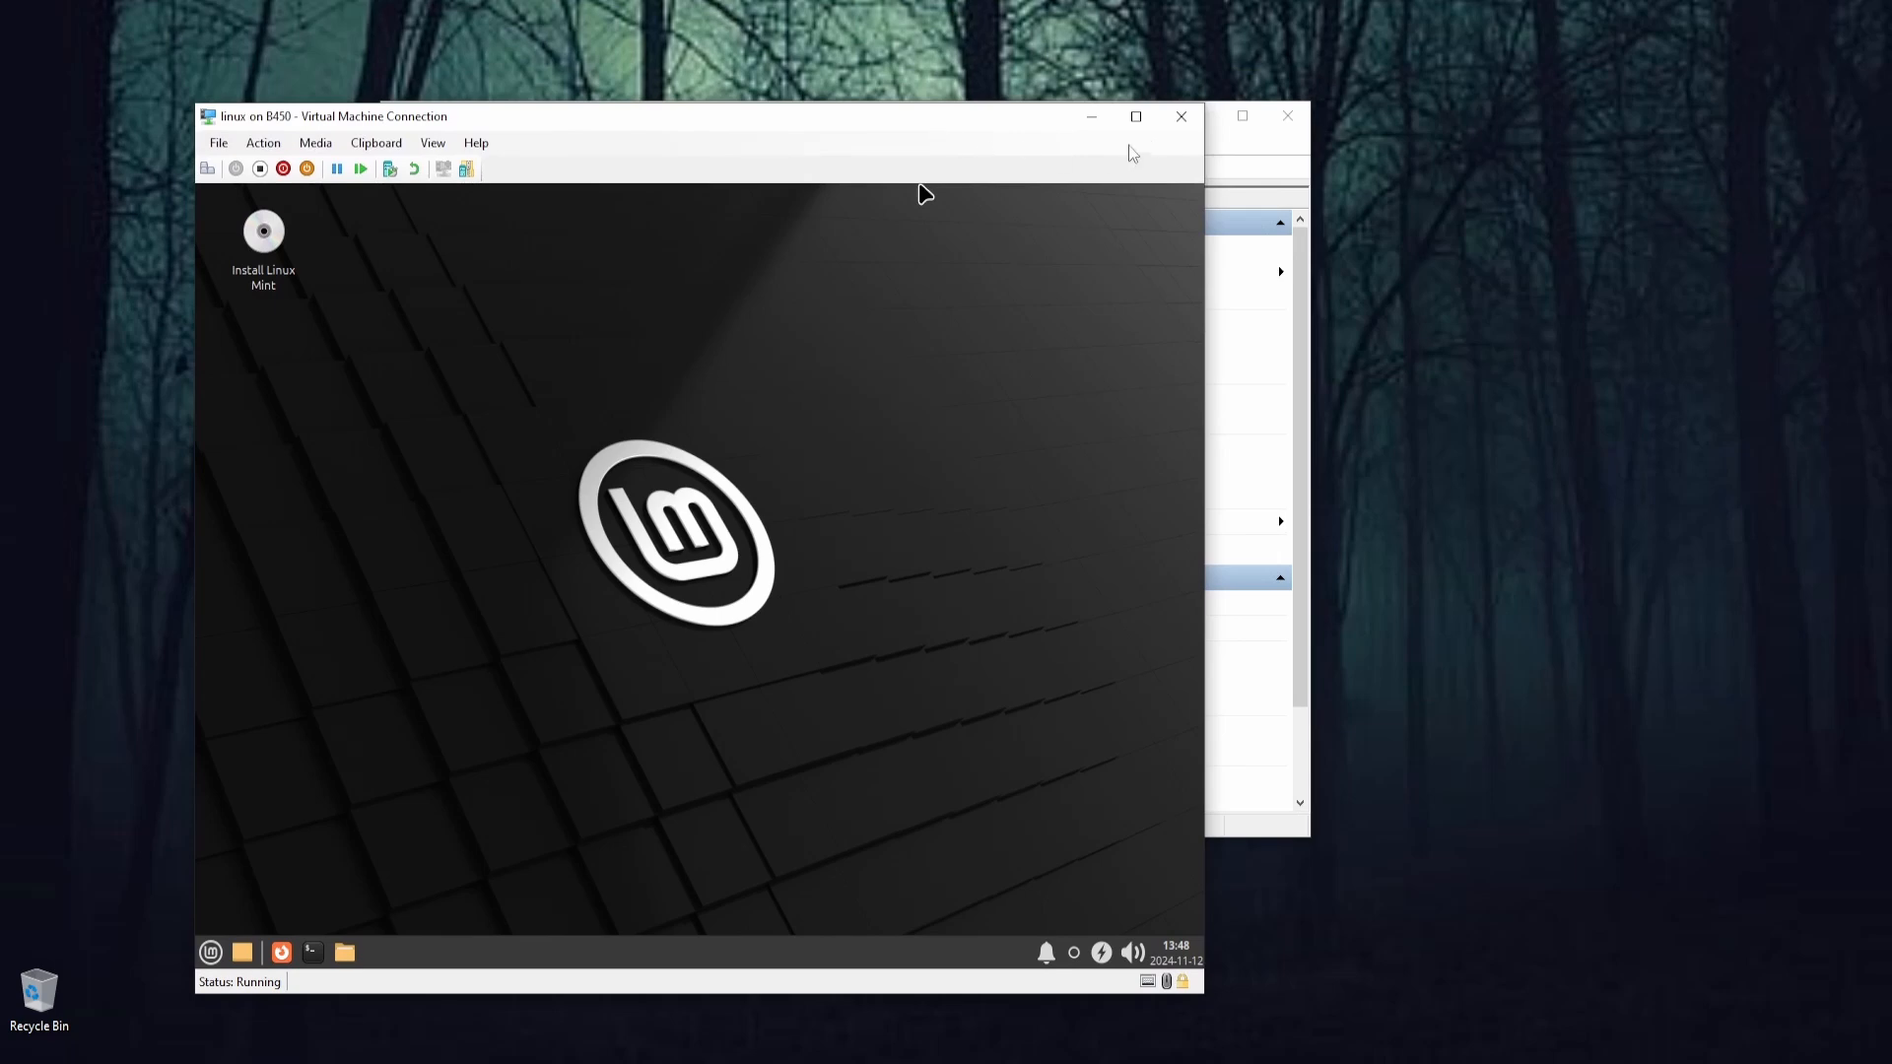
left_click(1179, 120)
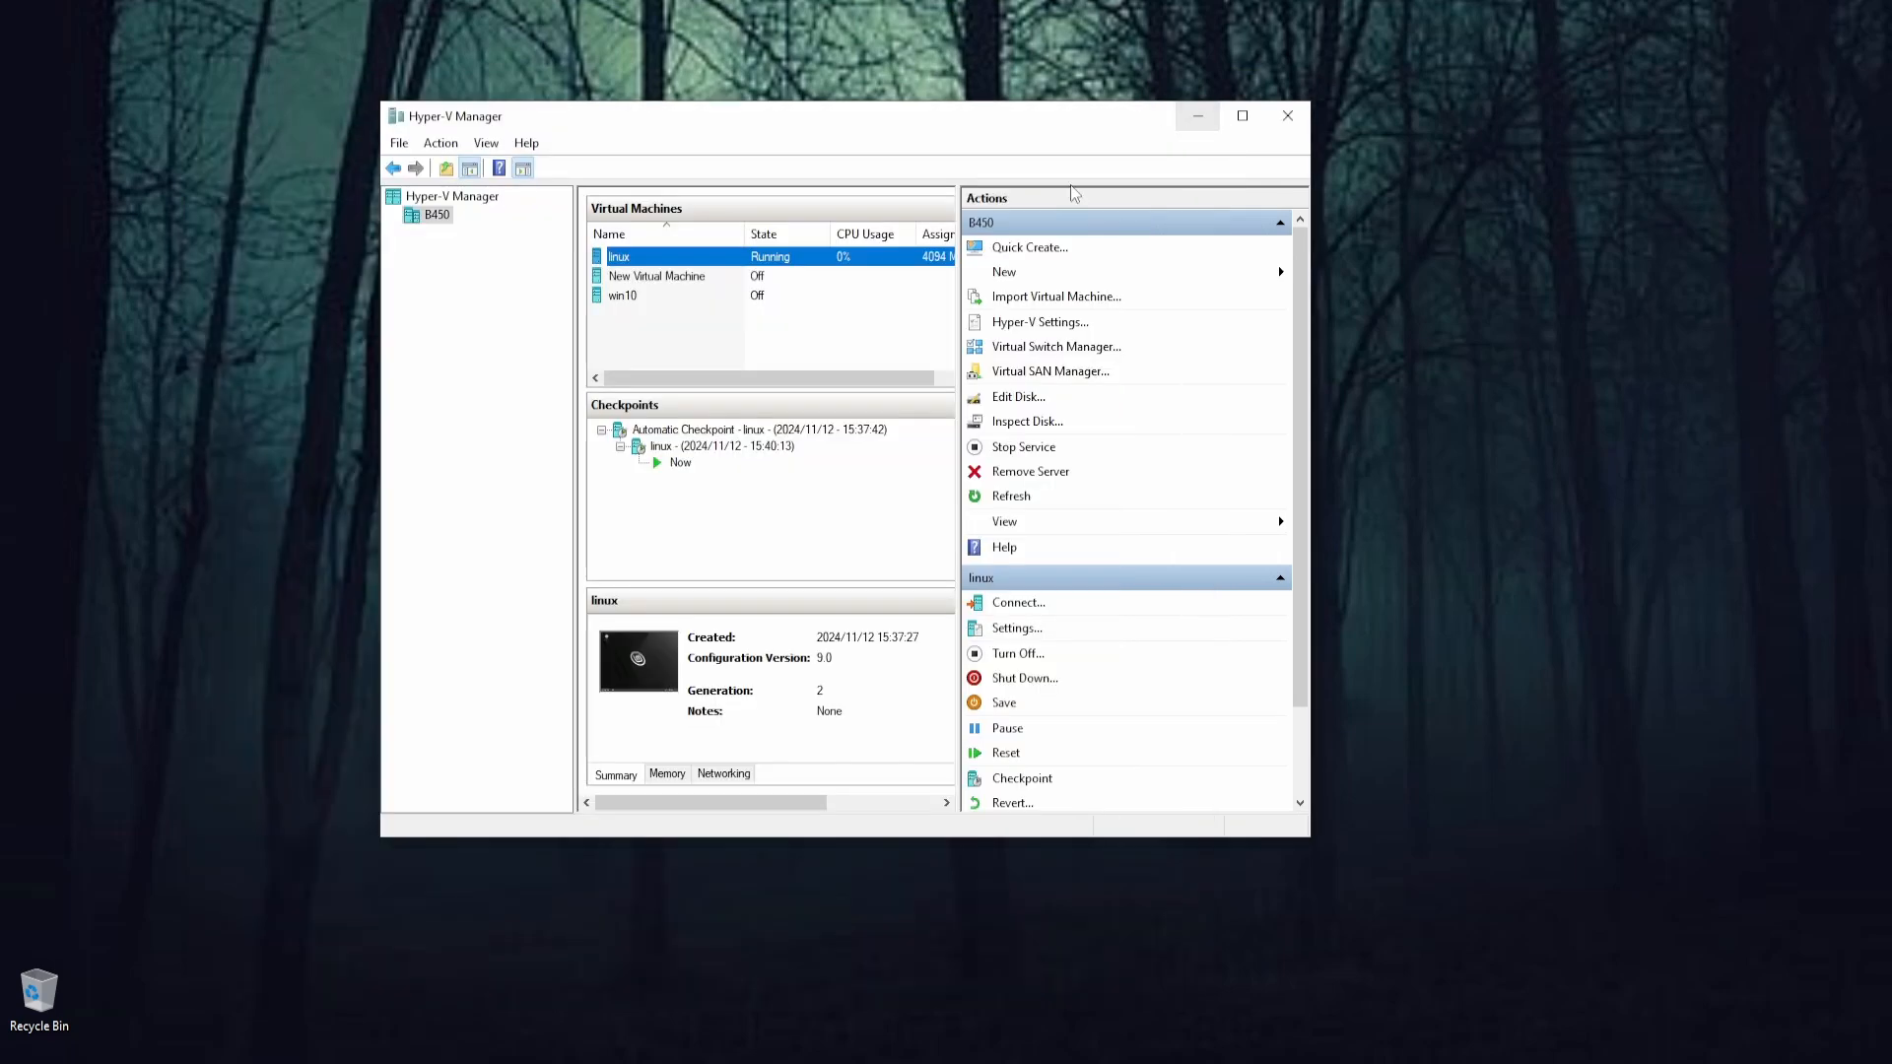
Turn off the running linux virtual machine
right_click(662, 263)
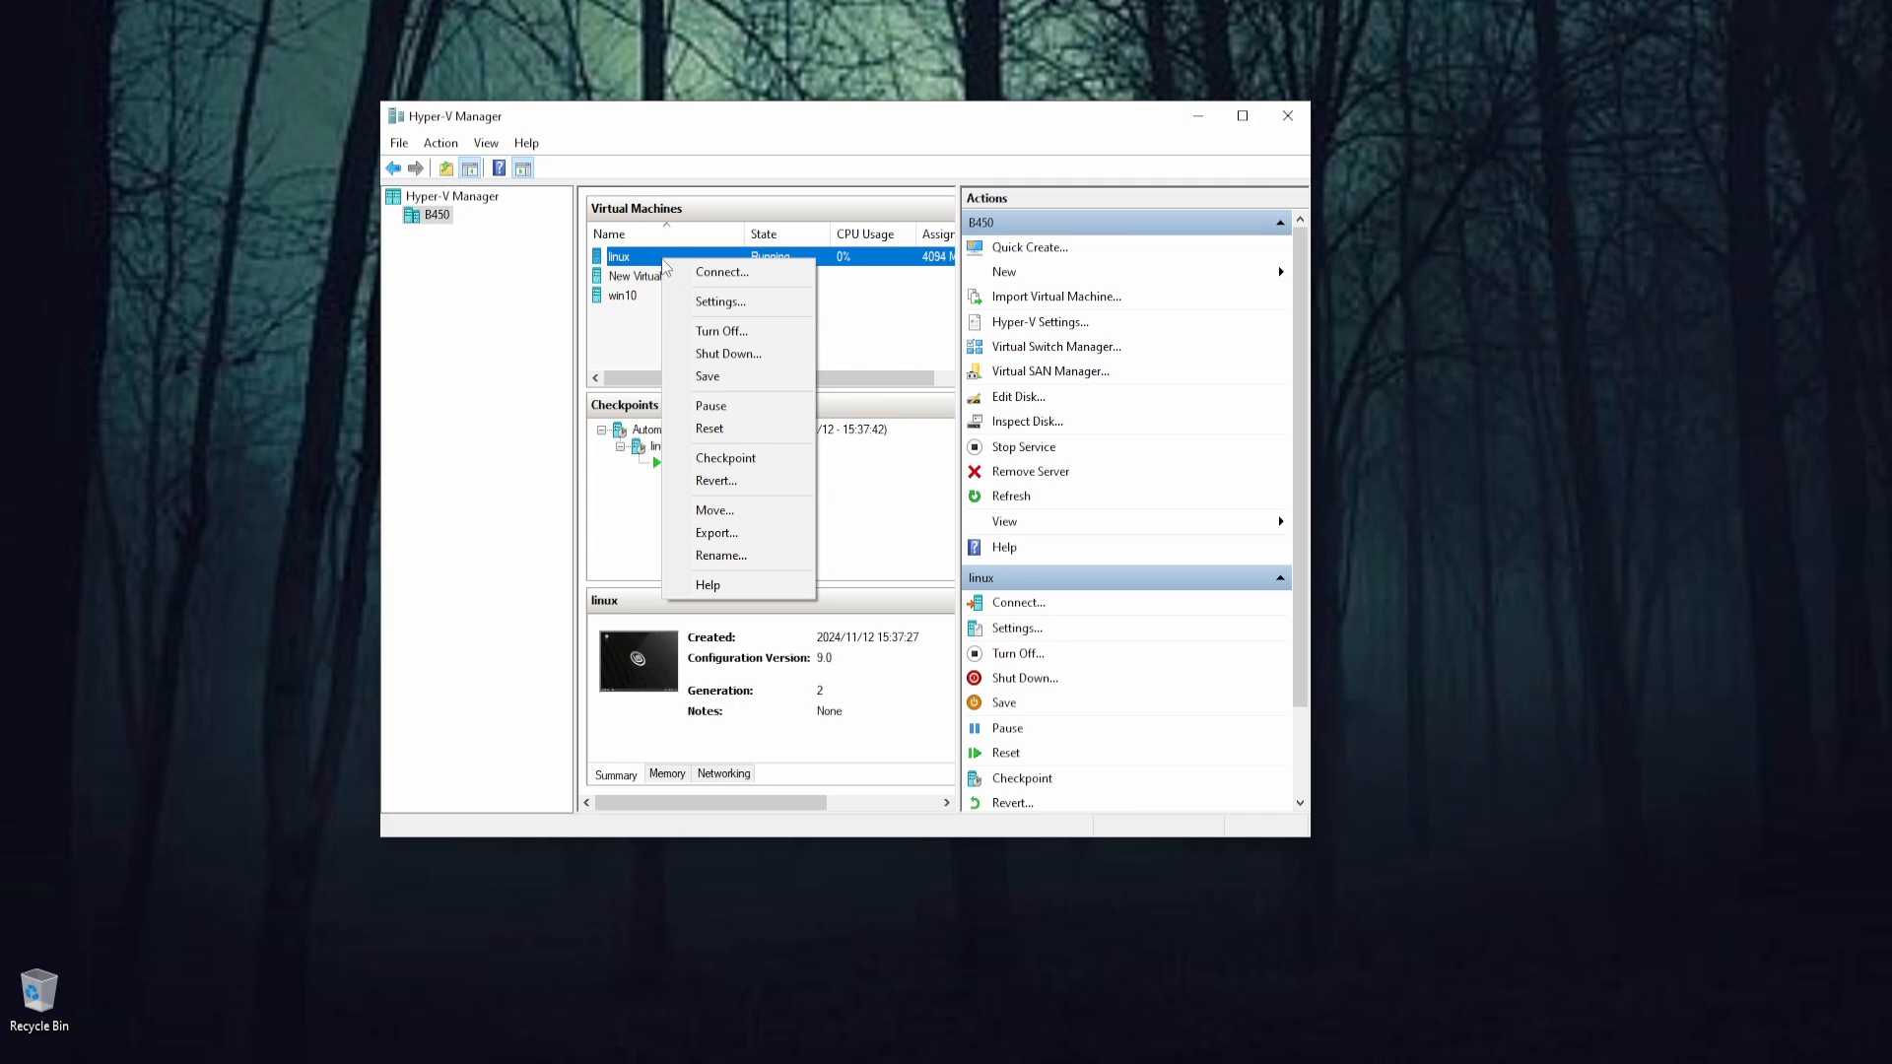
left_click(709, 333)
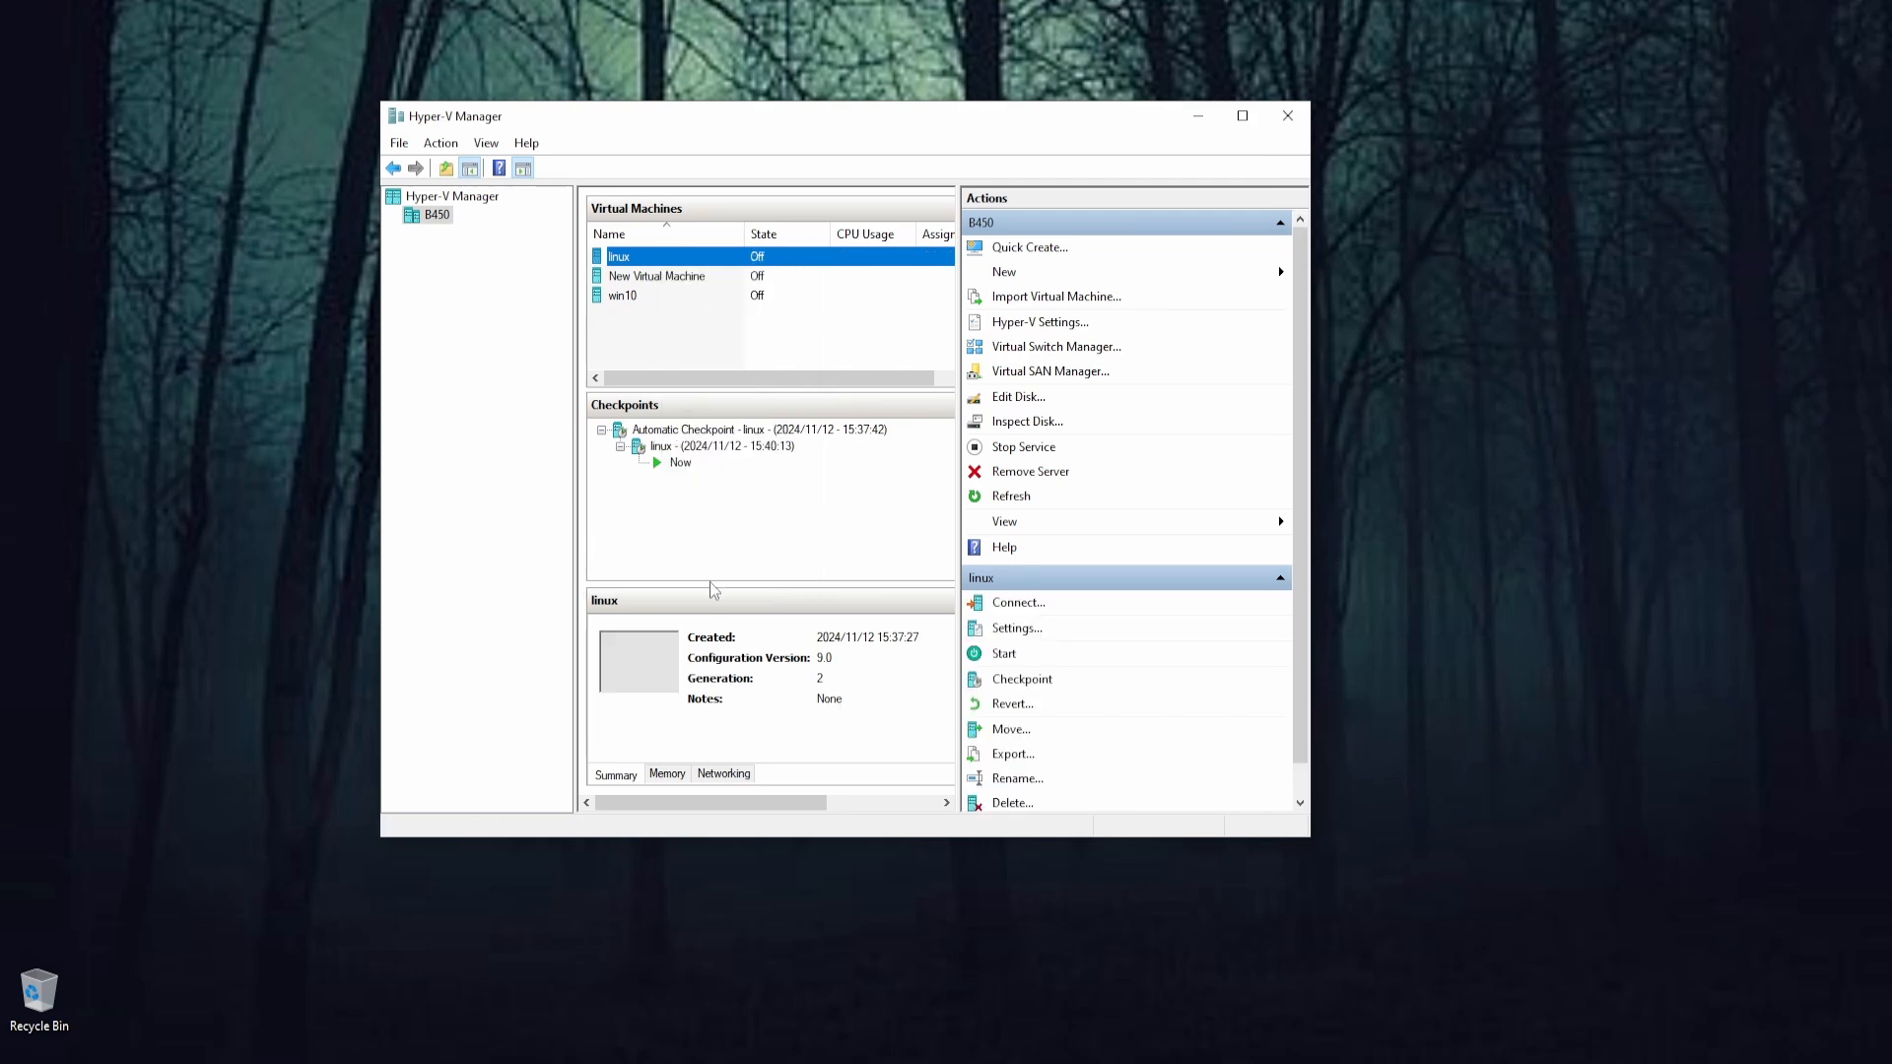
left_click_drag(868, 122, 821, 189)
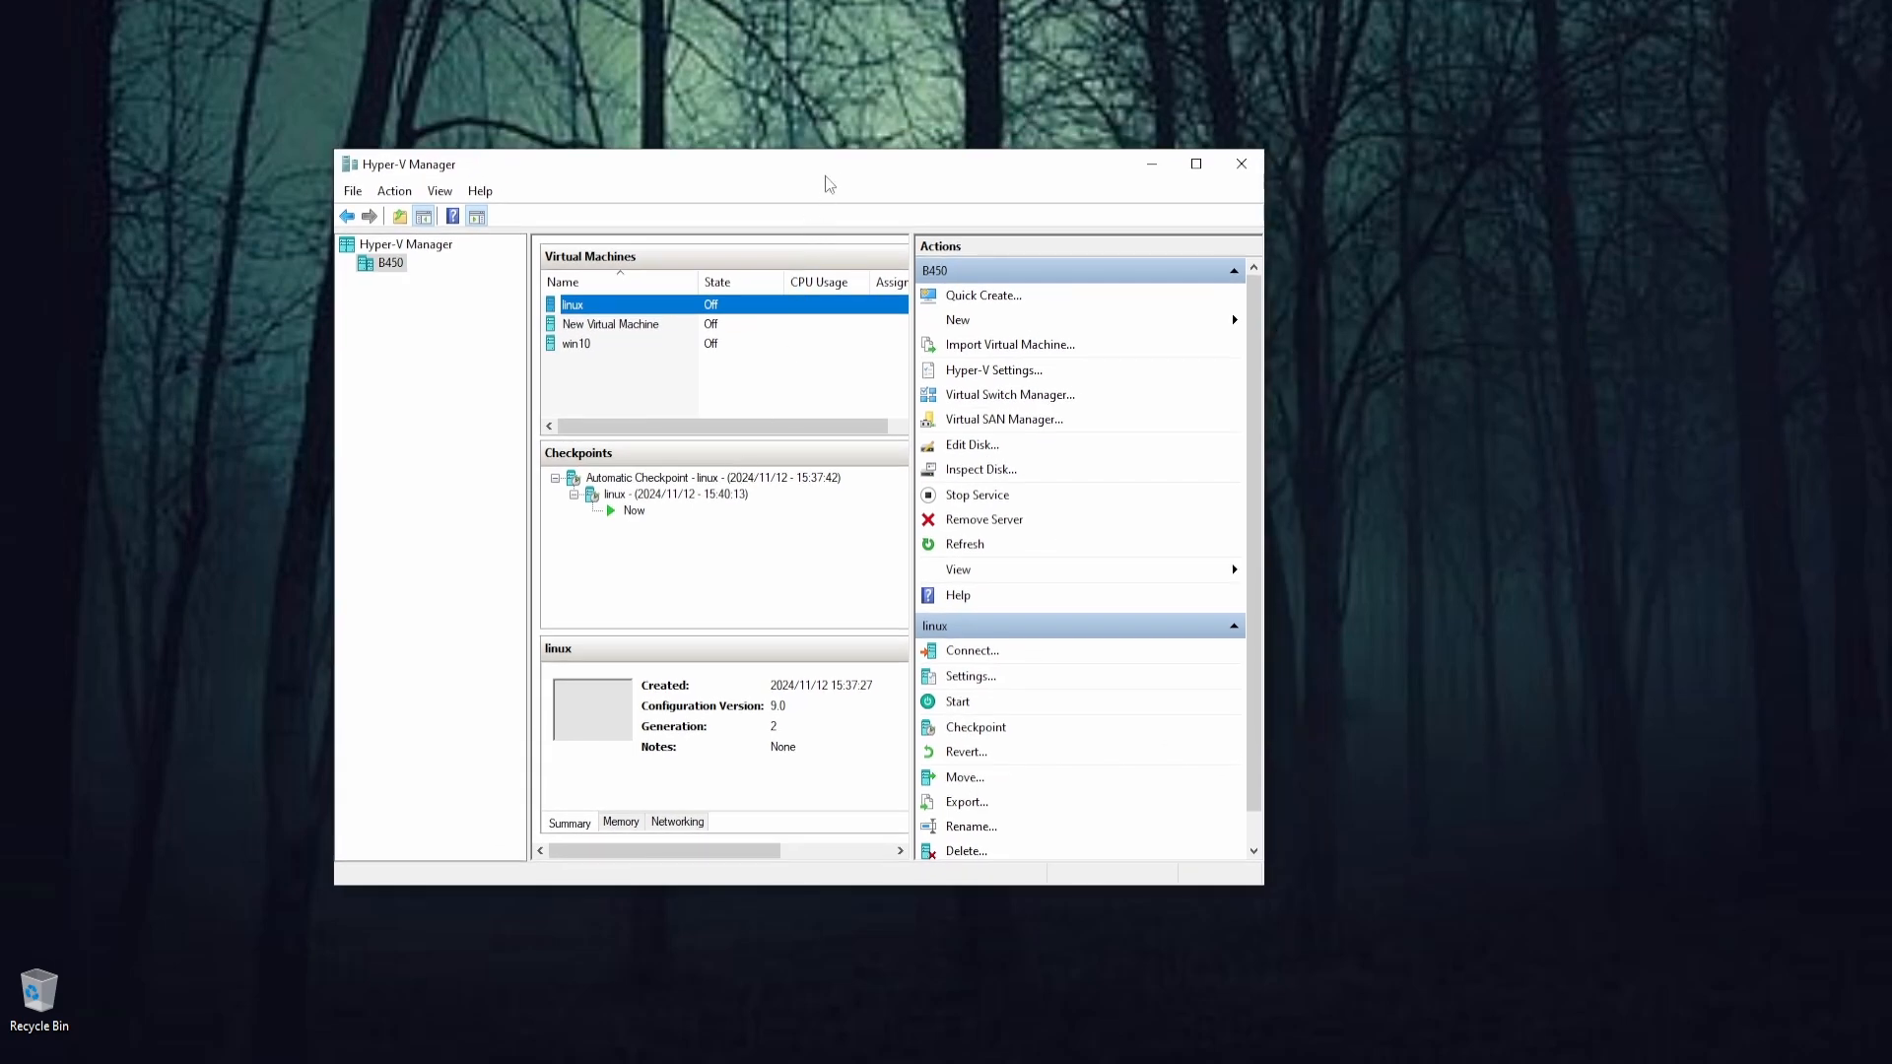
left_click_drag(829, 170, 859, 170)
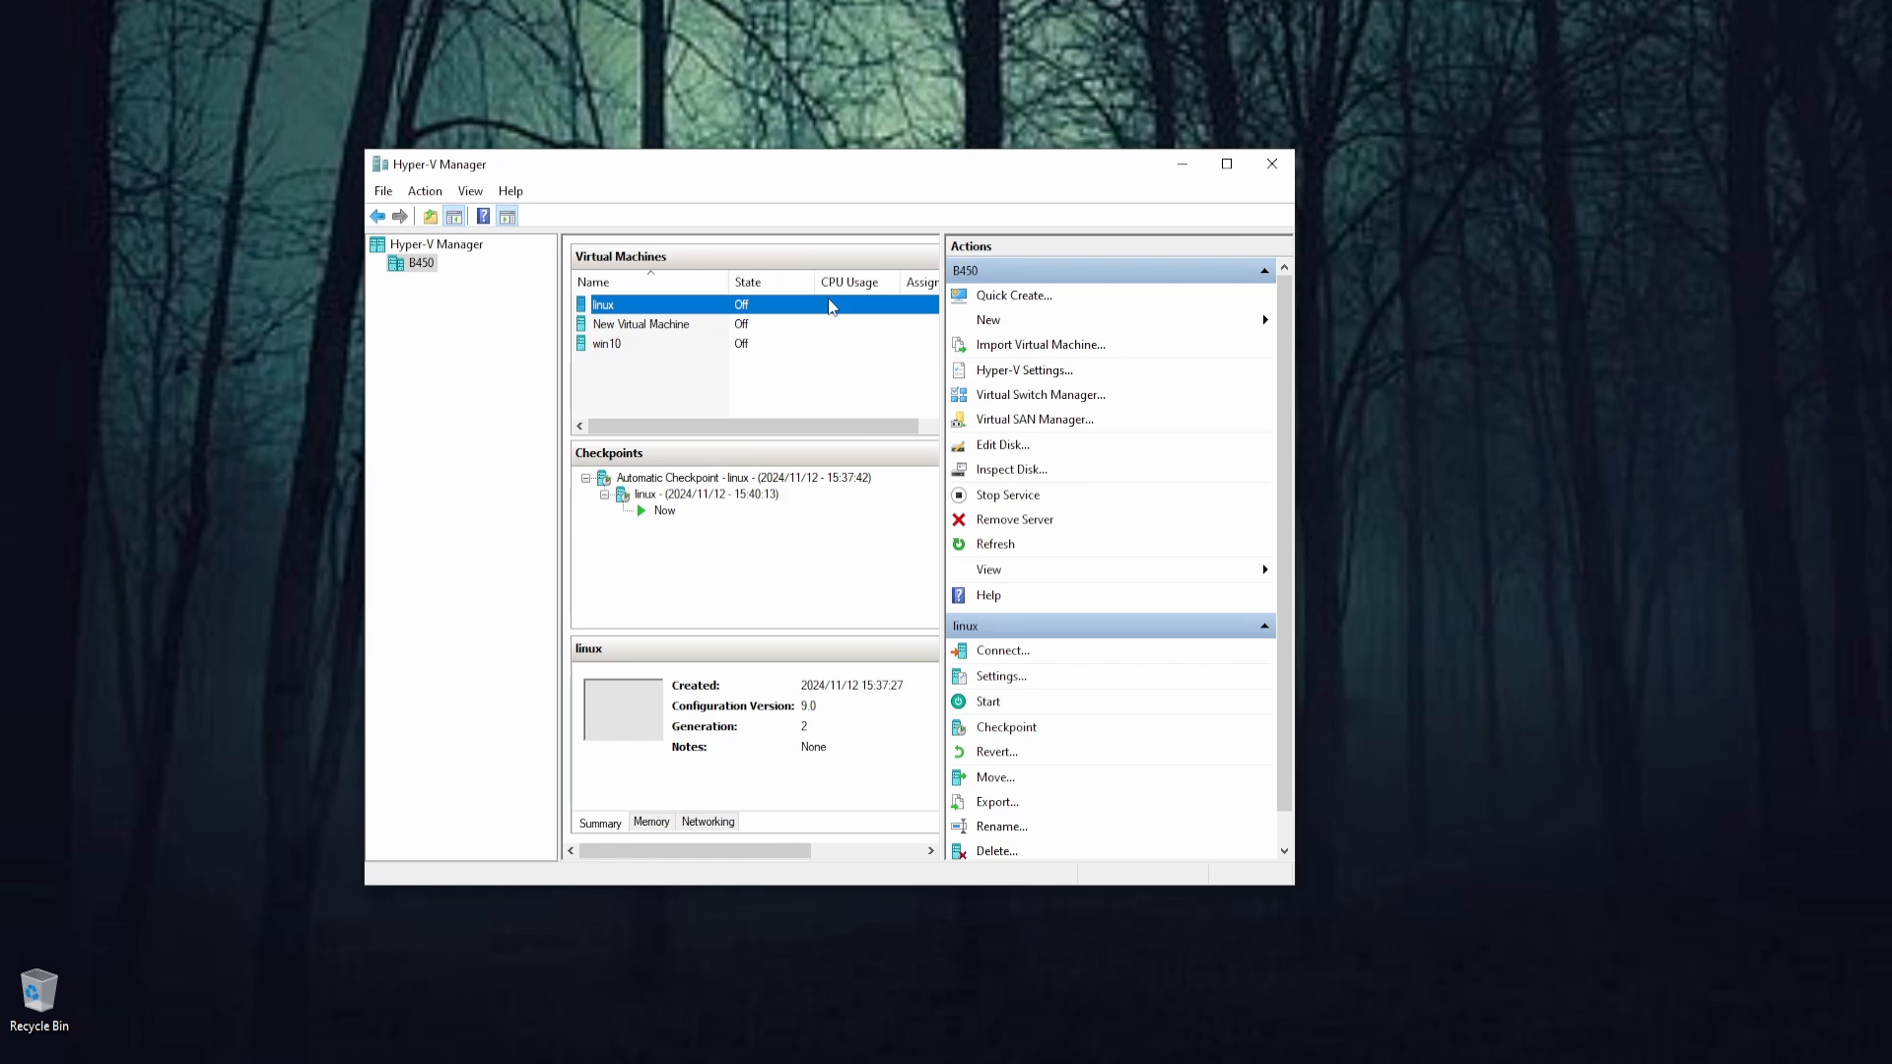